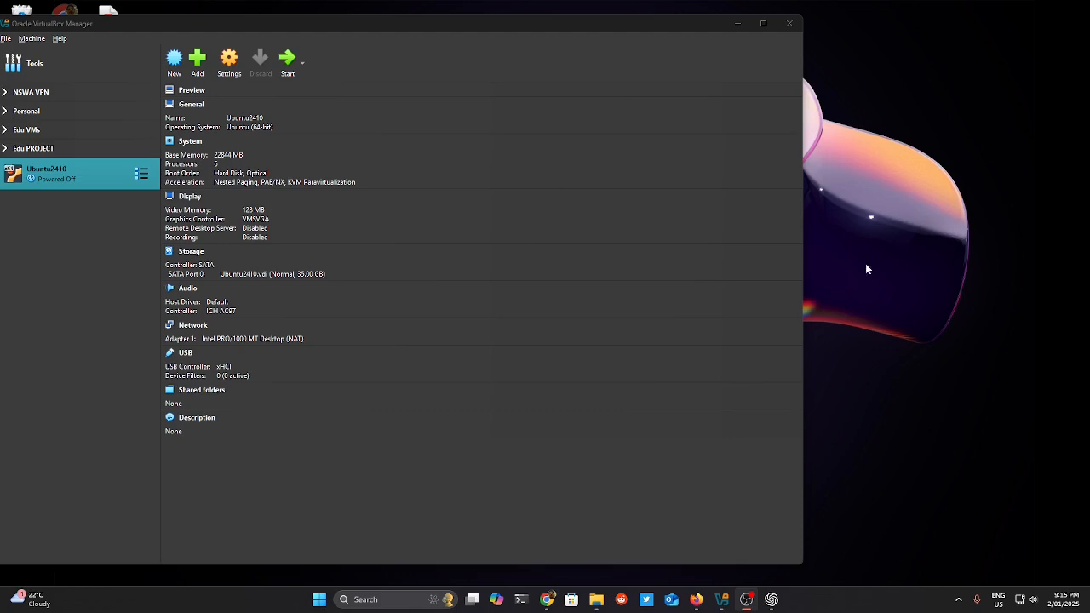
Remove the Ubuntu2410 virtual machine and delete all of its files.
left_click(46, 242)
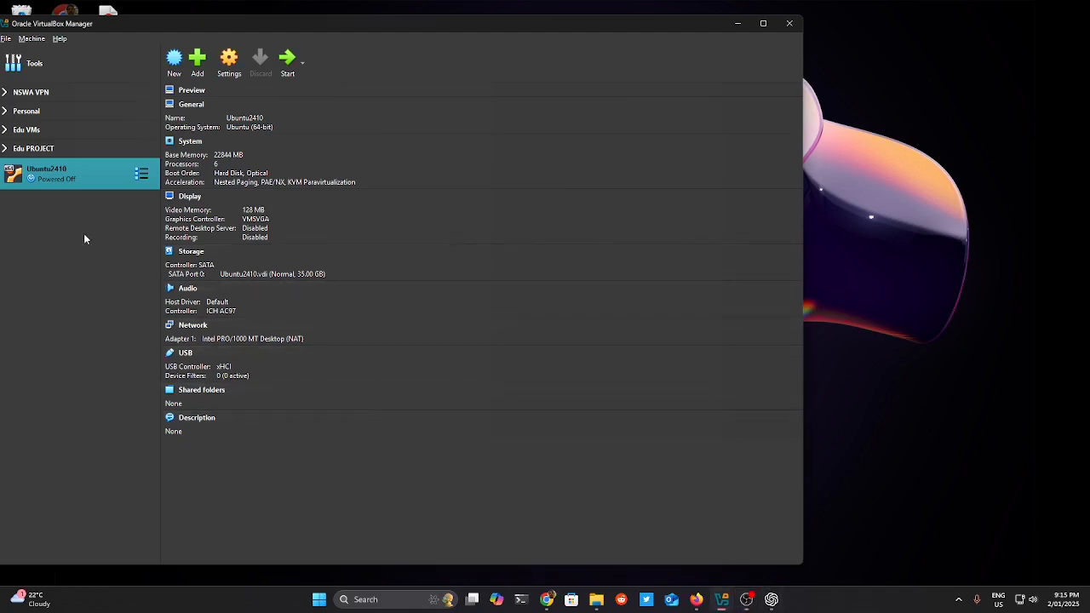
right_click(52, 179)
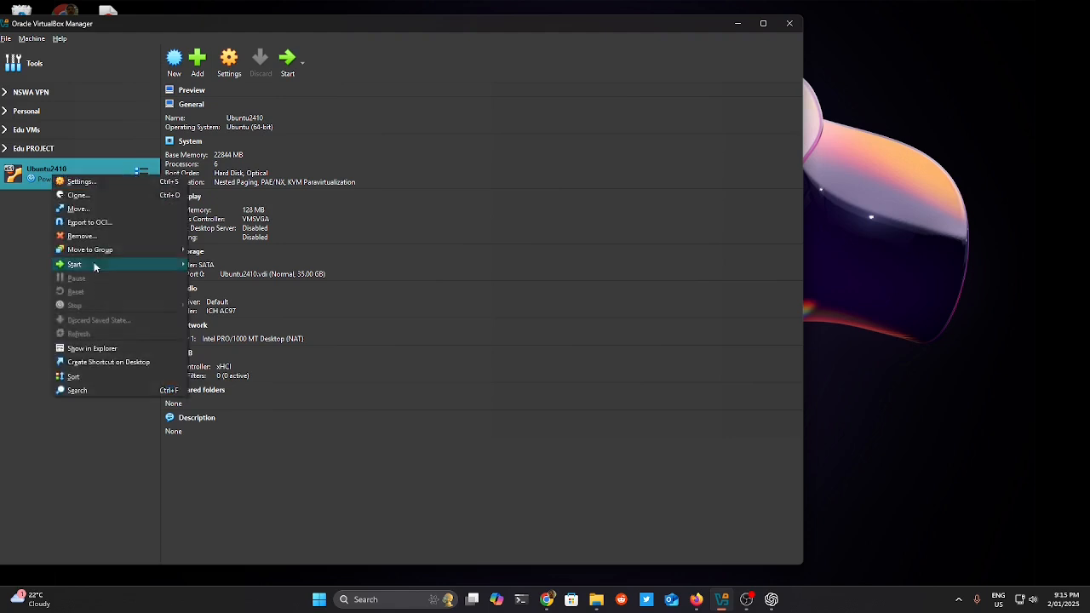
left_click(95, 237)
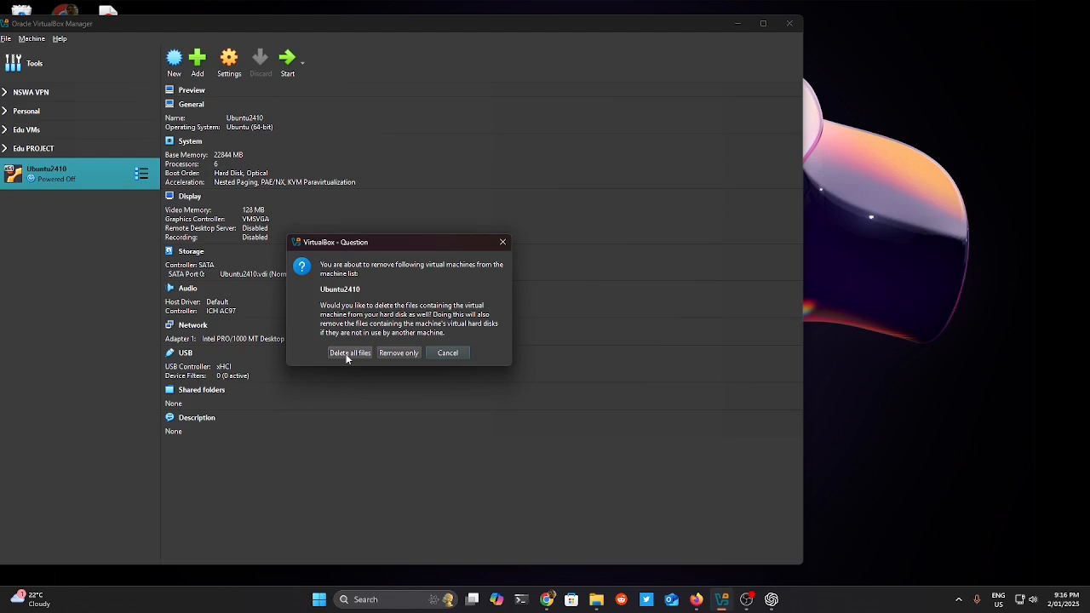
left_click(346, 357)
left_click(353, 353)
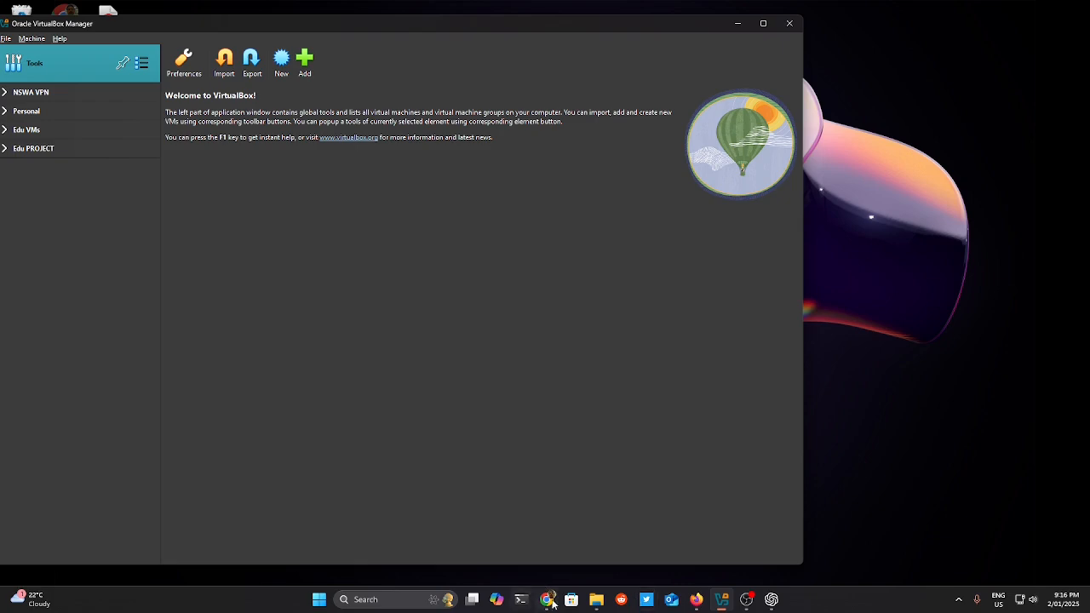
In Firefox, go to the osboxes.org website.
left_click(696, 599)
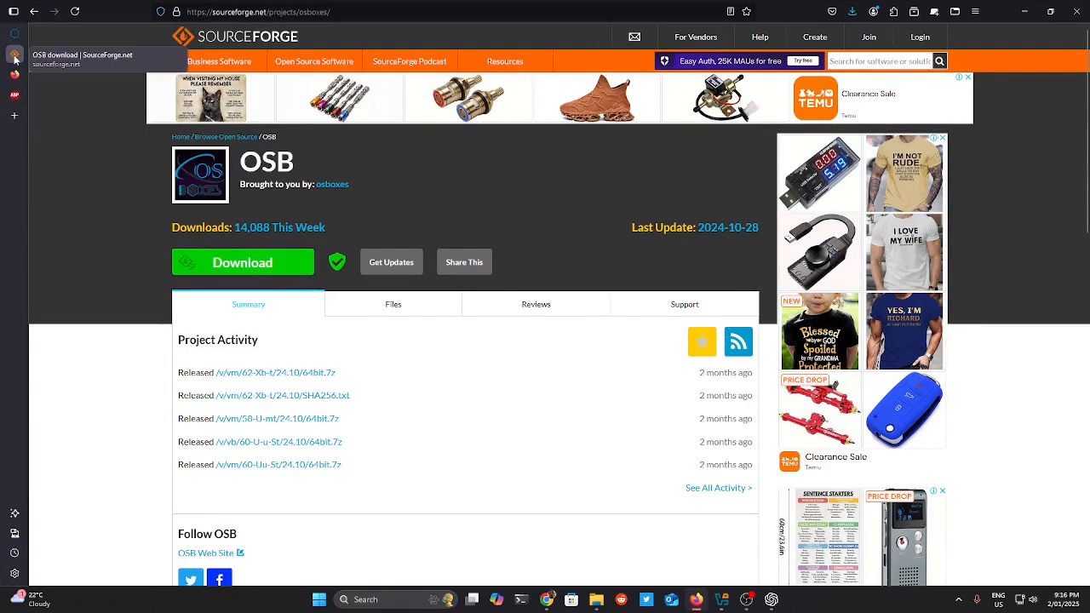
left_click(34, 12)
left_click(34, 12)
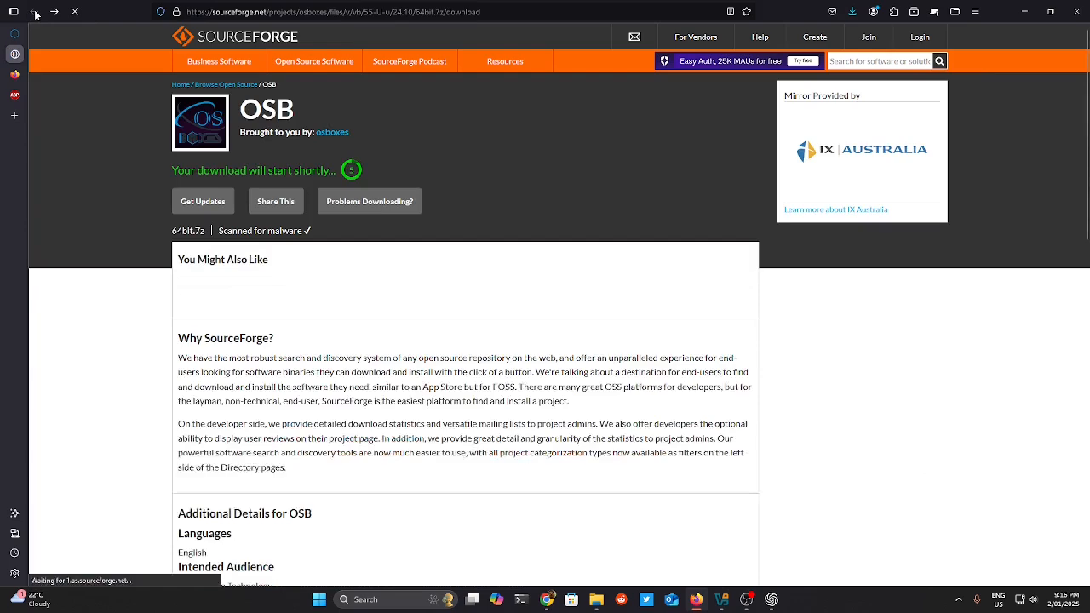
left_click(249, 10)
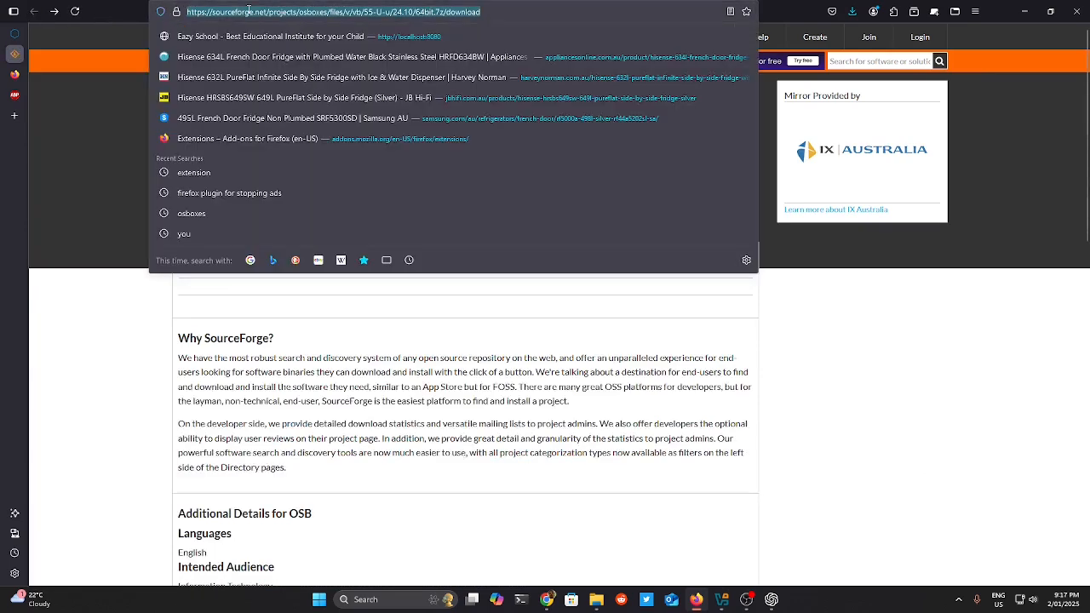
type("osboxes.")
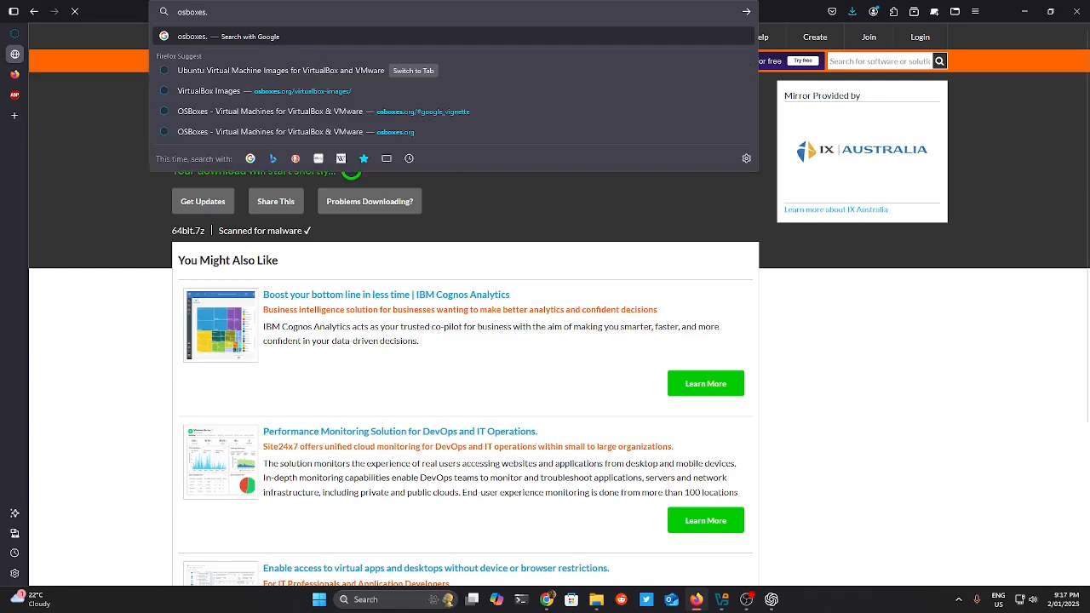
type("org")
key("Return")
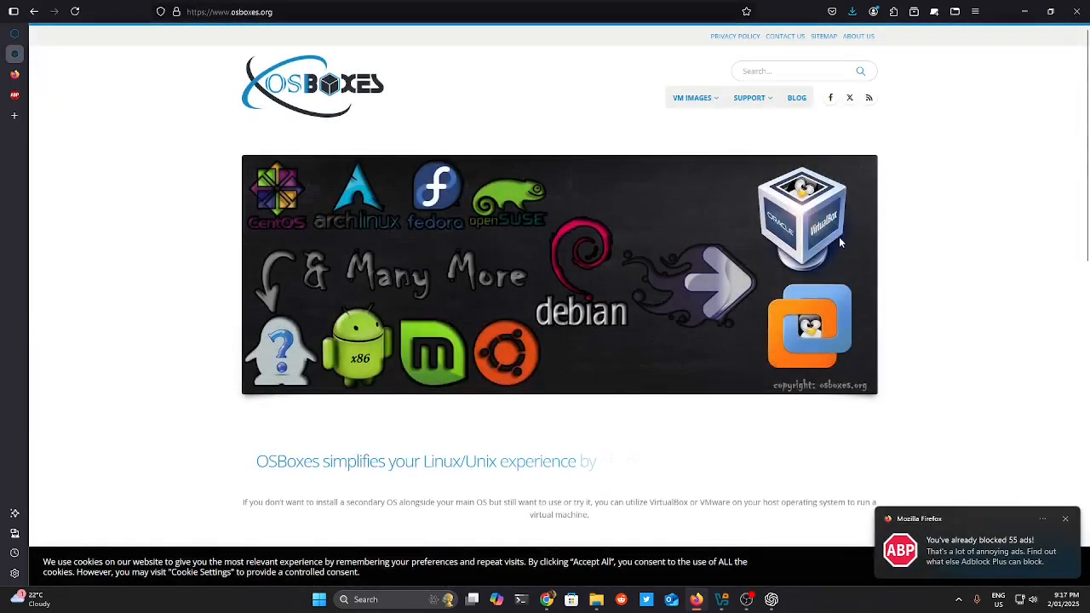
Open VM Images > VirtualBox Images, expand Ubuntu, and open its VDI image page.
mouse_move(694, 98)
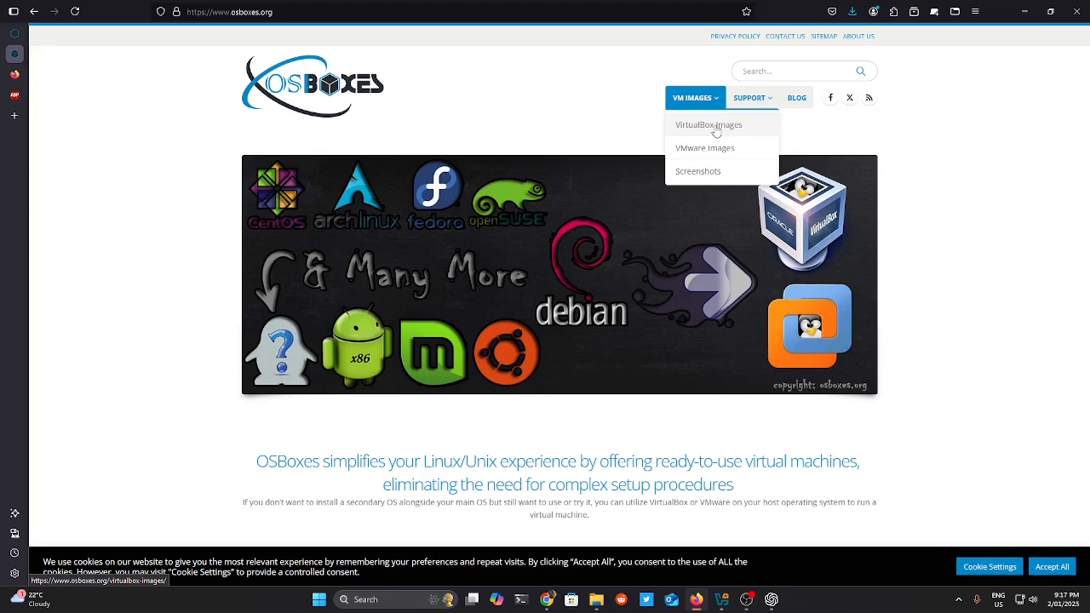
left_click(715, 128)
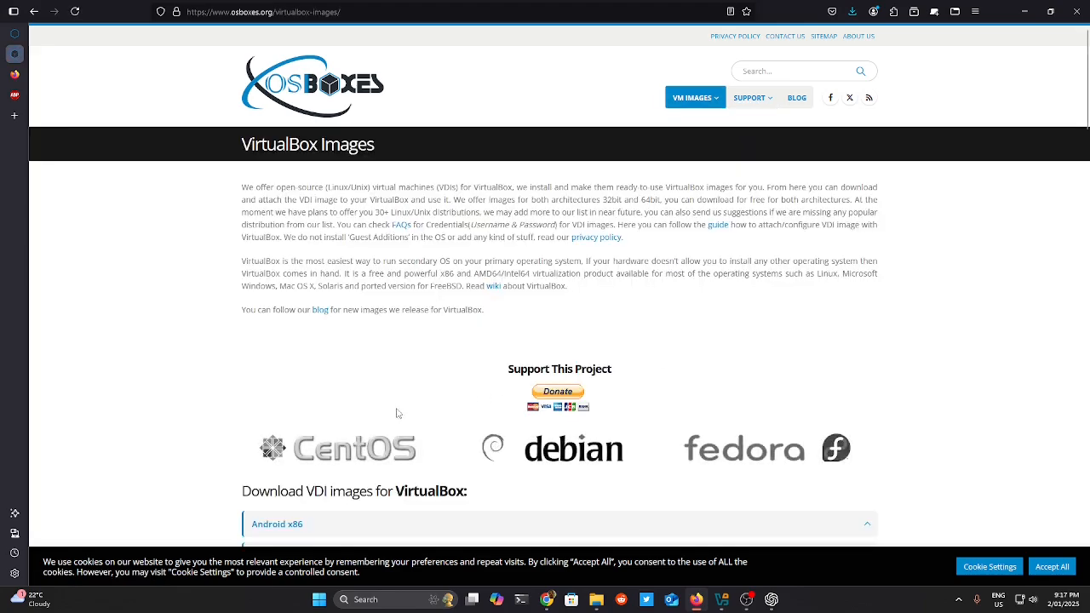
scroll(400, 412, "down", 3)
scroll(400, 411, "down", 12)
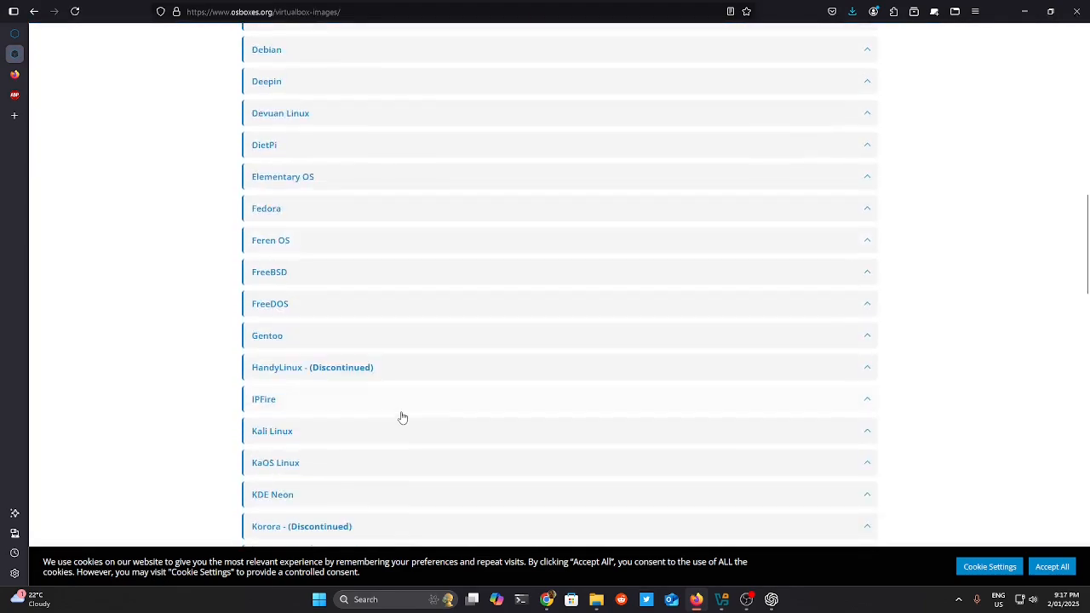
scroll(400, 426, "down", 7)
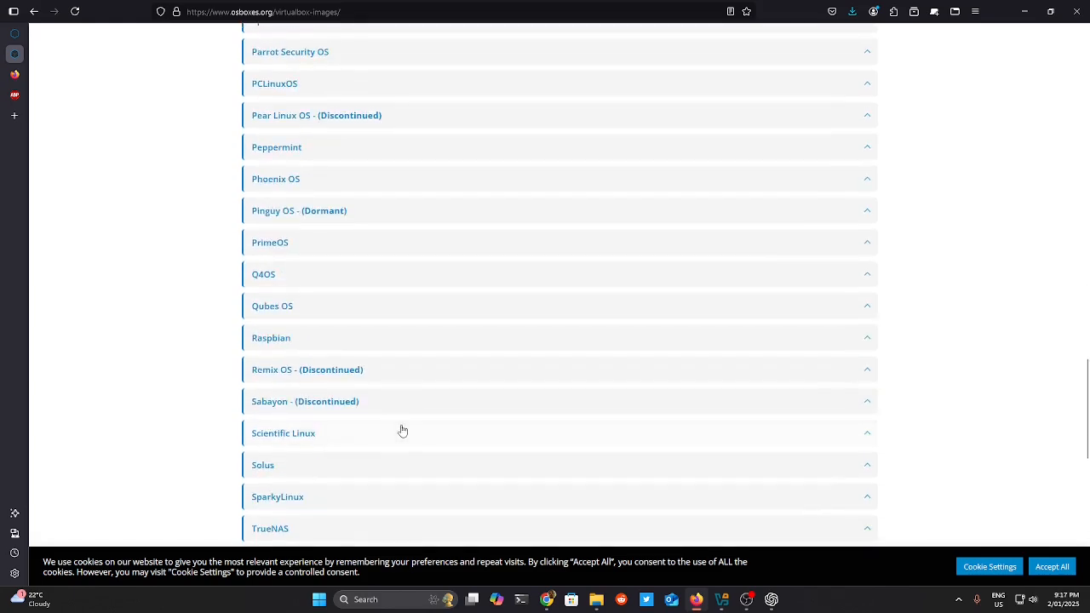
scroll(377, 312, "down", 7)
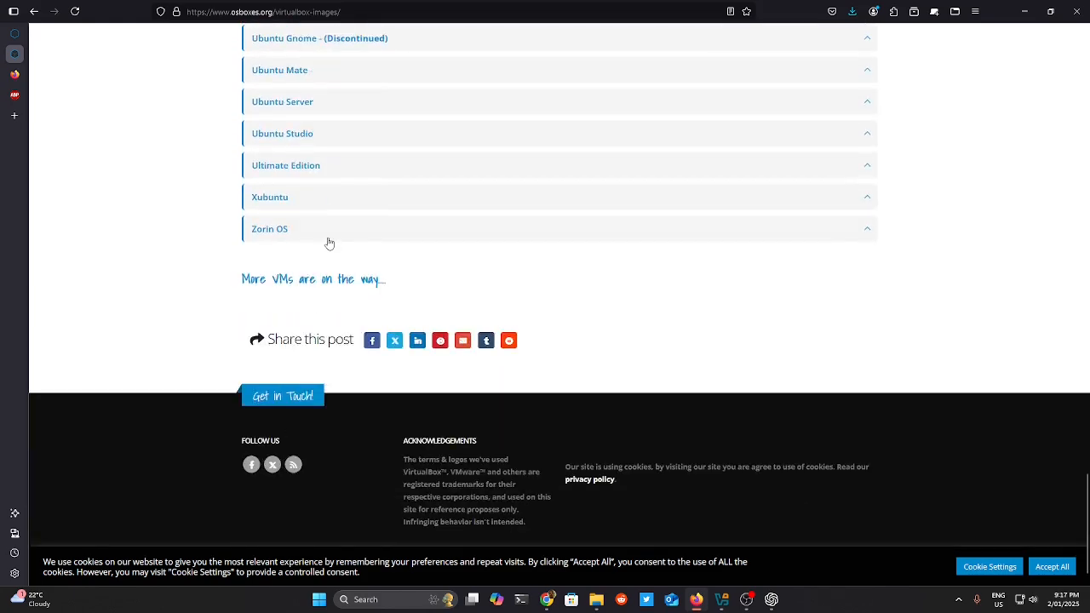
scroll(324, 247, "up", 2)
left_click(263, 110)
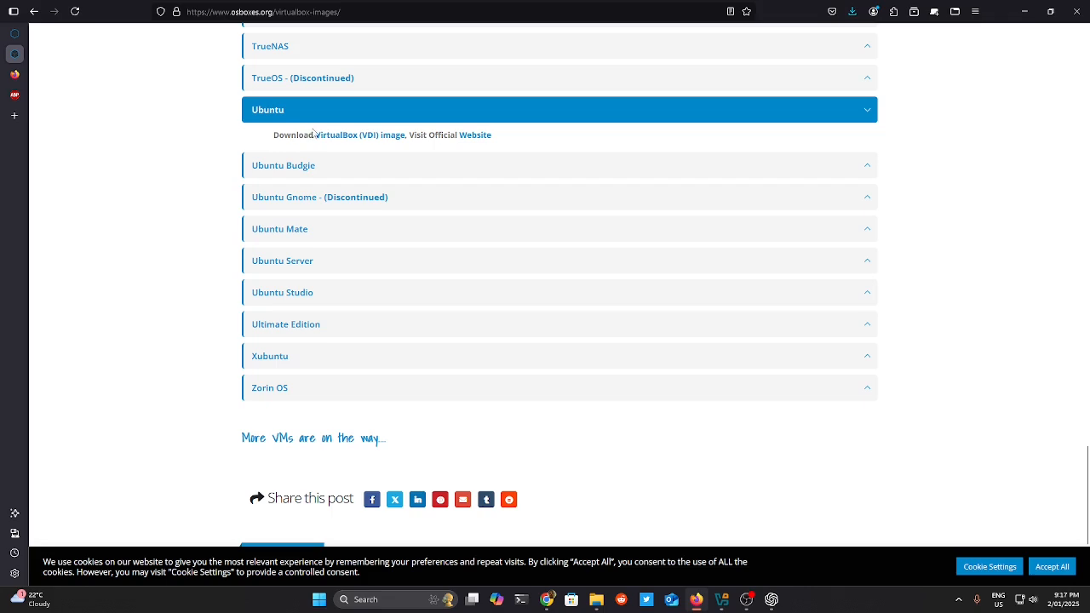
left_click(362, 139)
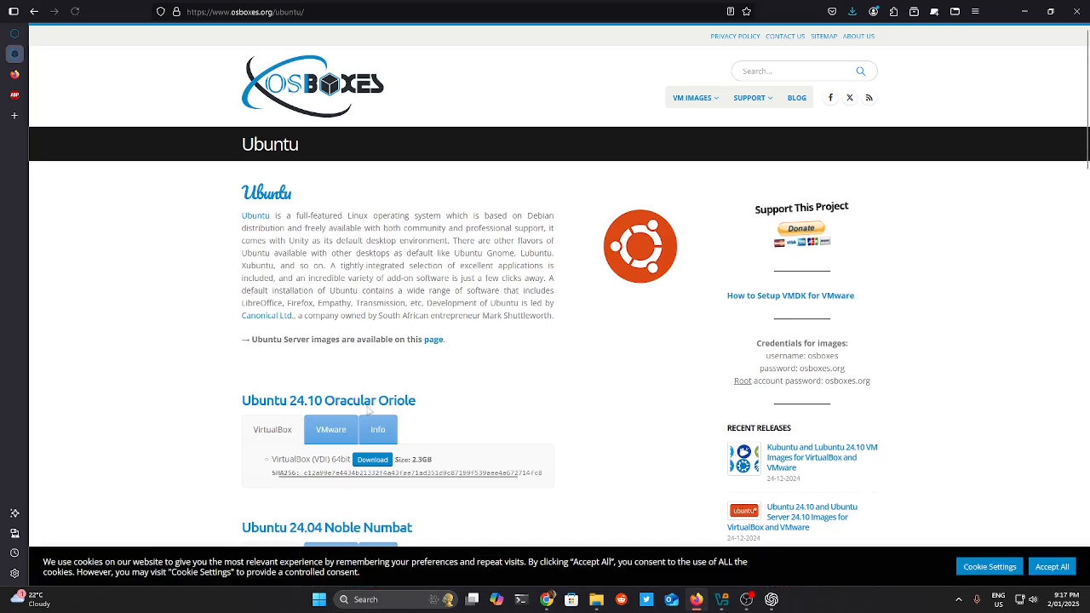
scroll(468, 328, "down", 3)
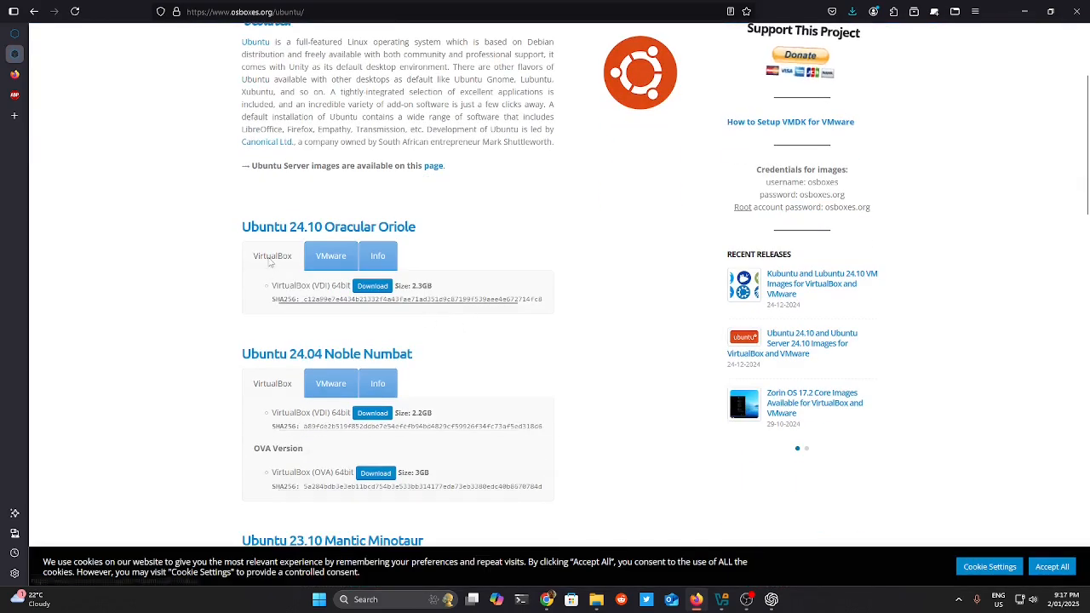
left_click(334, 267)
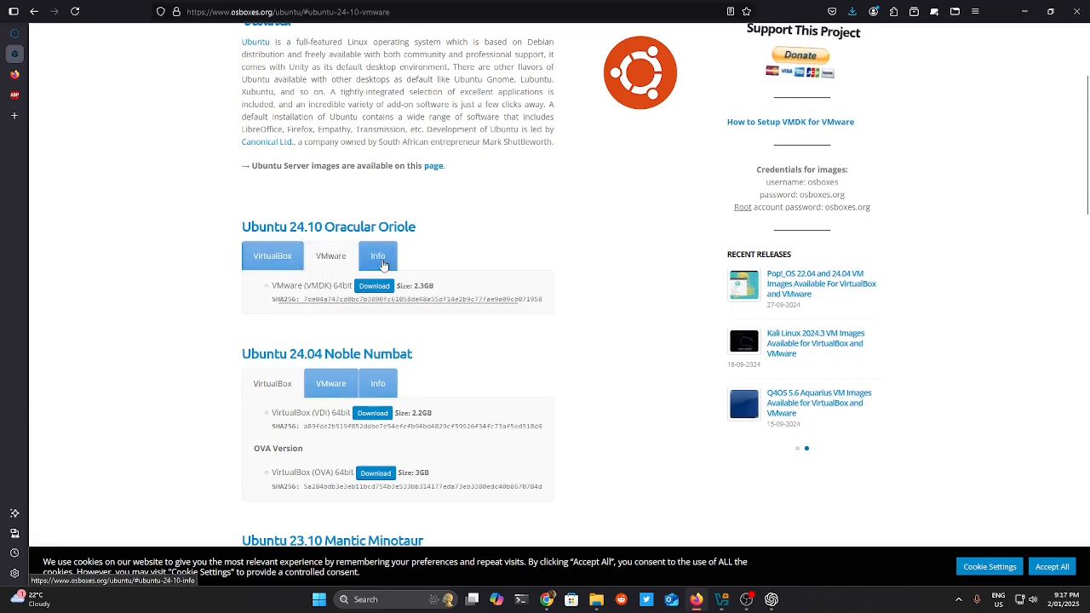
left_click(377, 271)
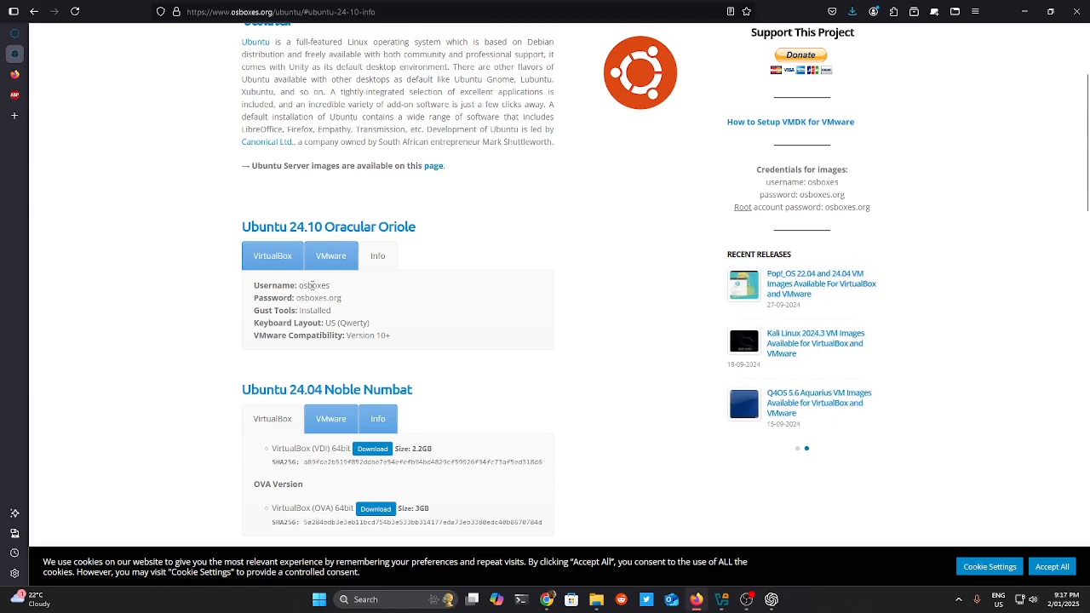
double_click(312, 286)
left_click_drag(297, 298, 346, 298)
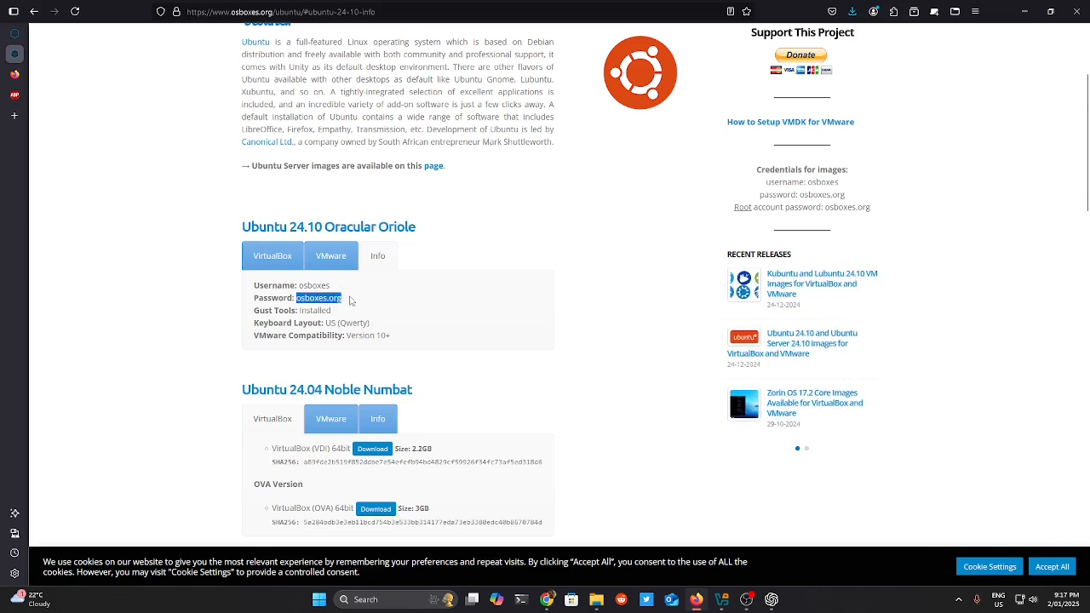
left_click(368, 304)
left_click(266, 259)
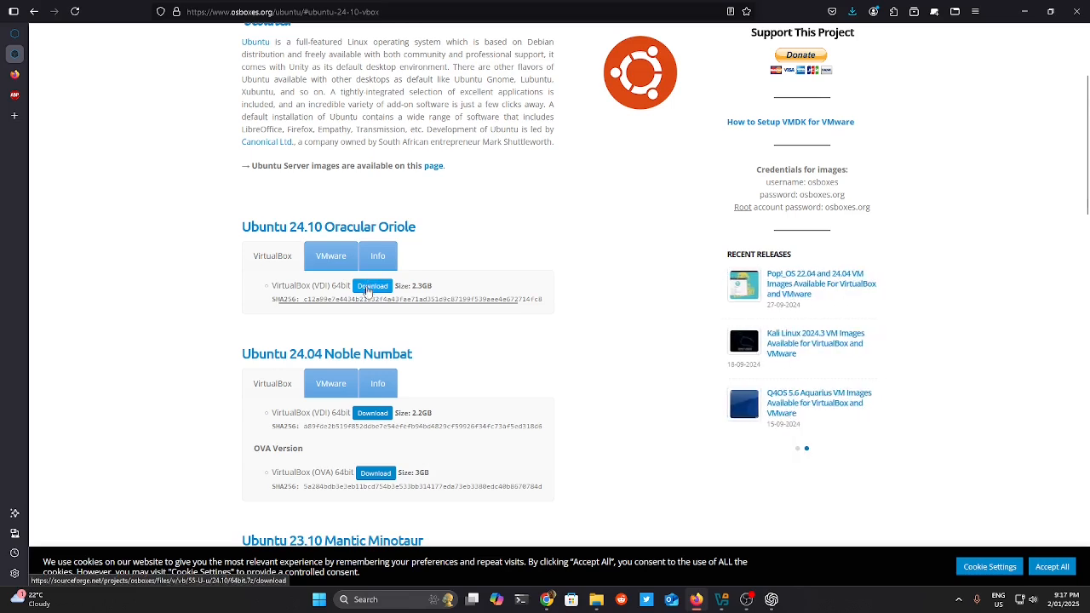
Start the Ubuntu 24.10 64bit.7z download from SourceForge, then cancel it in the downloads panel.
left_click(368, 291)
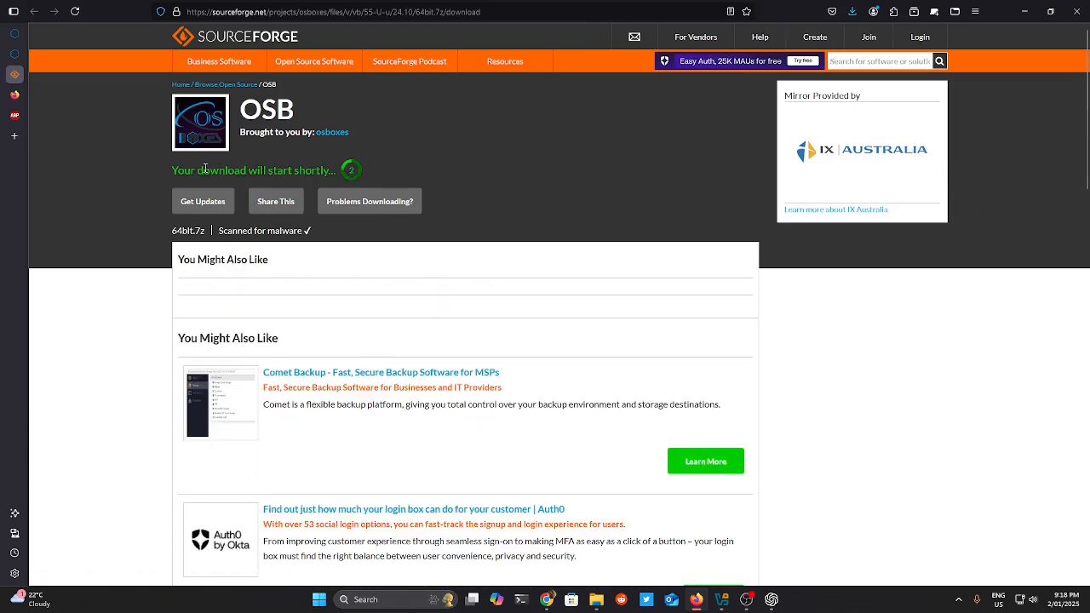
left_click_drag(202, 171, 300, 170)
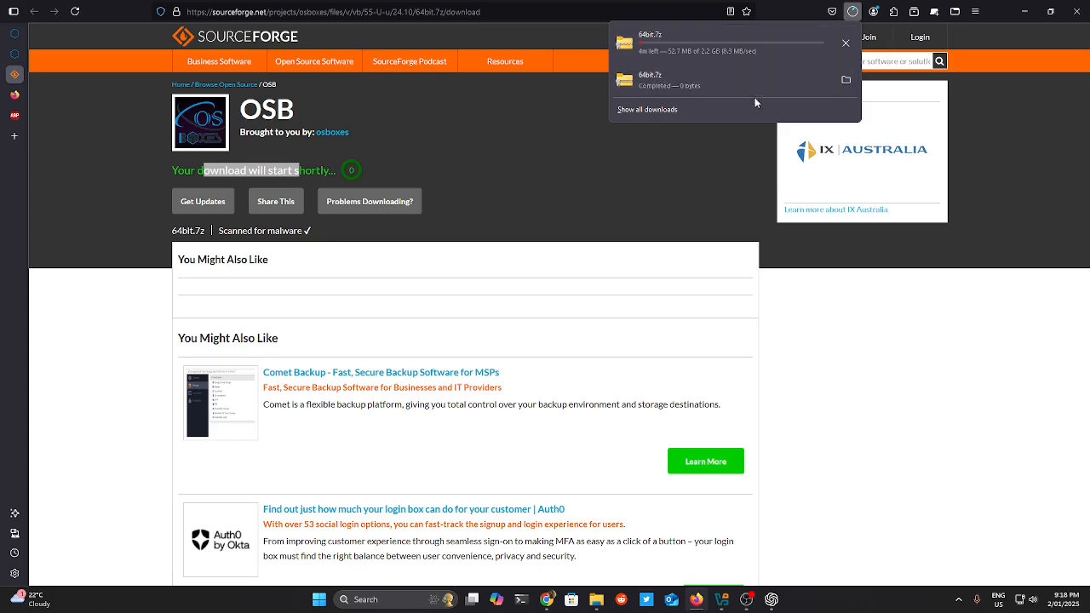
left_click(844, 46)
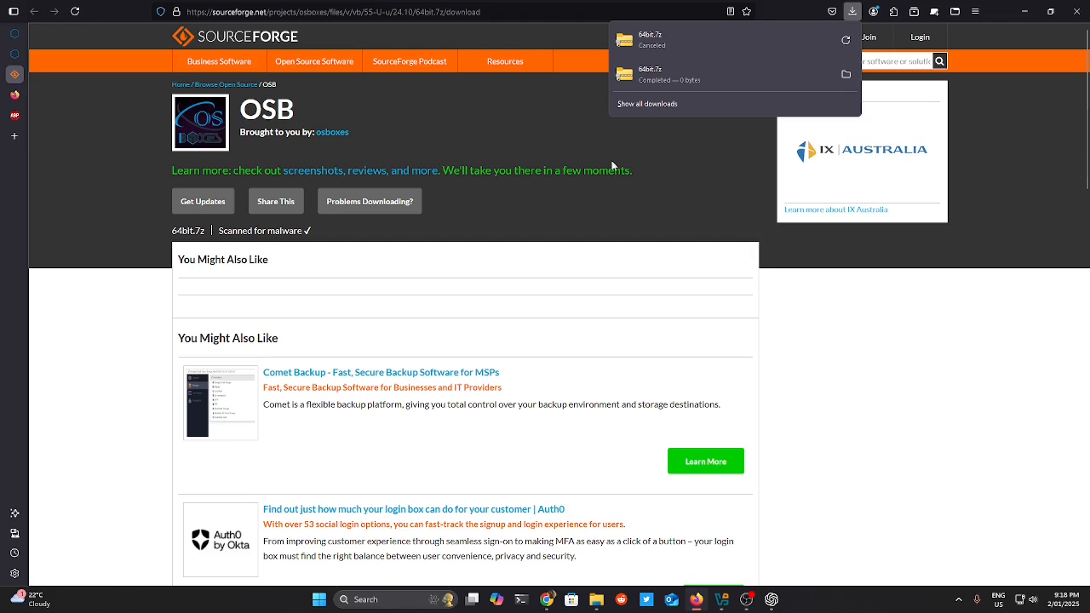
left_click(639, 148)
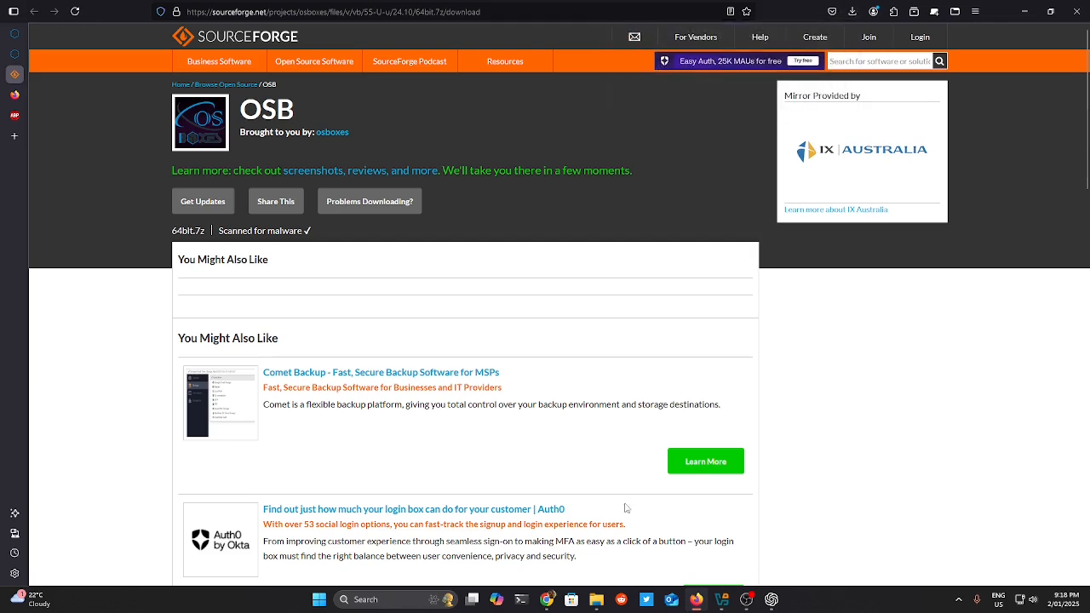
mouse_move(596, 606)
left_click(605, 546)
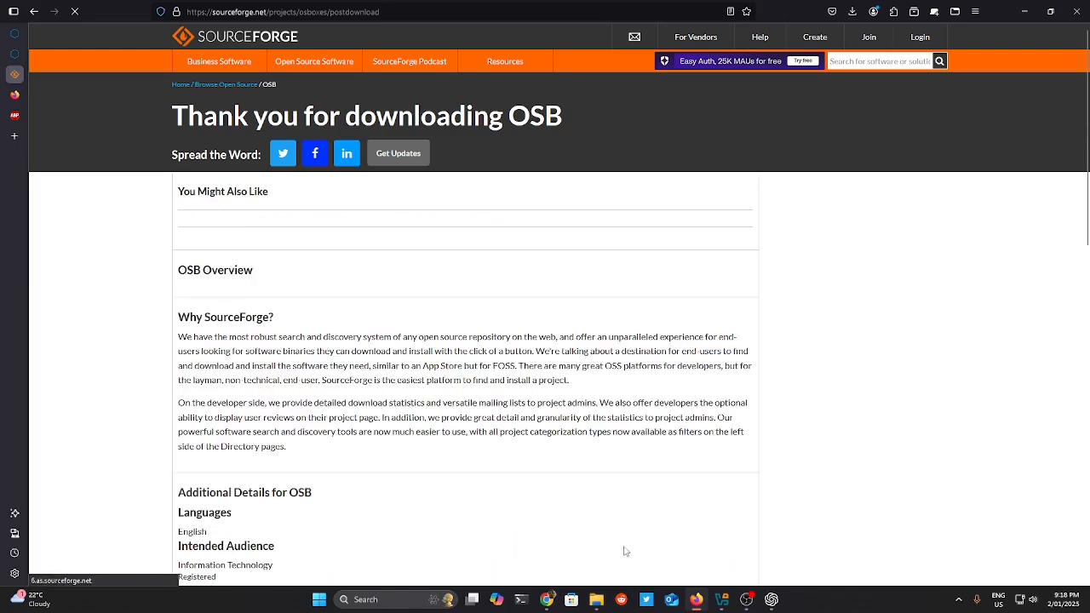
Inspect the 64bit.7z archive's context menu in the OSes folder, then minimise File Explorer.
mouse_move(597, 606)
left_click(582, 552)
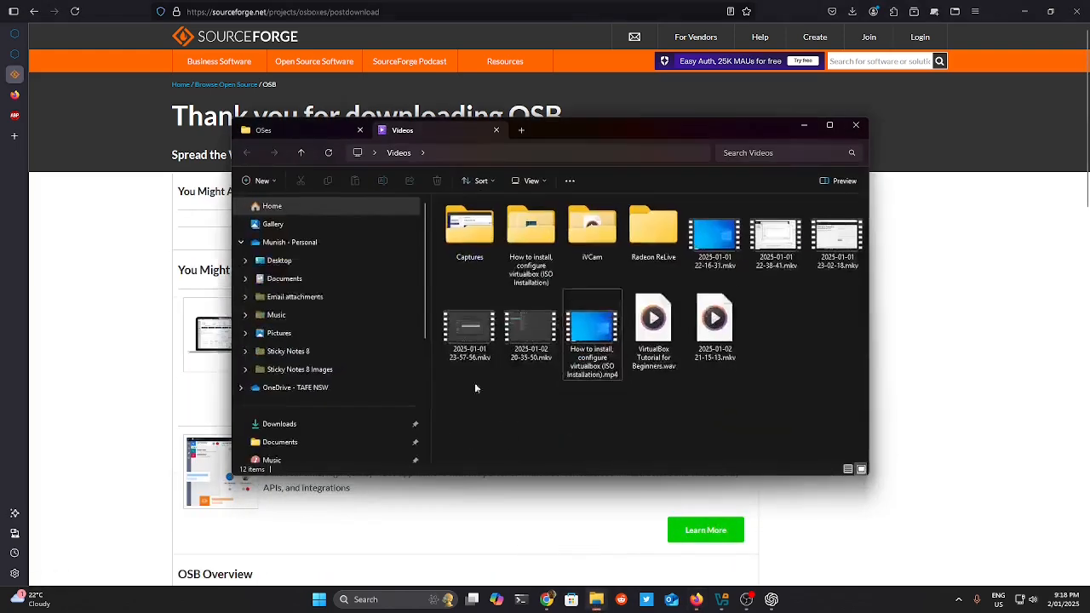
left_click(286, 131)
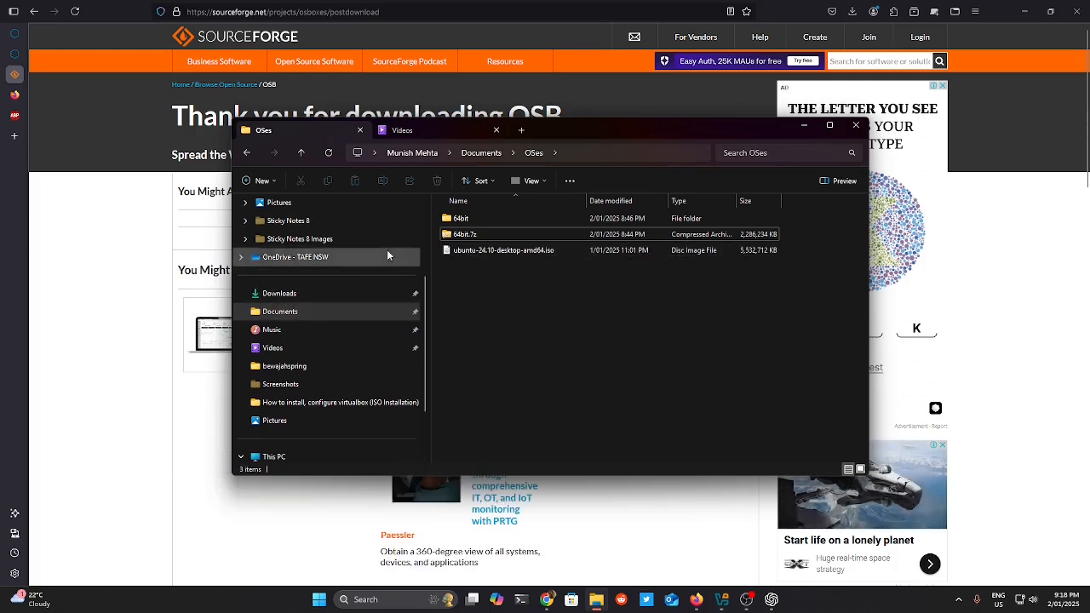
left_click(452, 238)
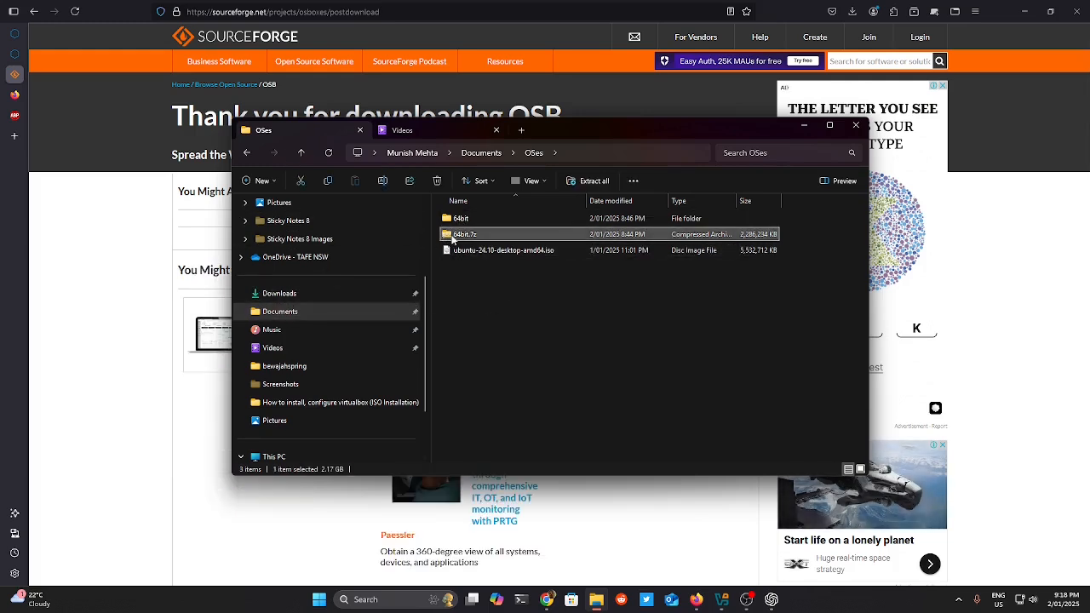
right_click(452, 239)
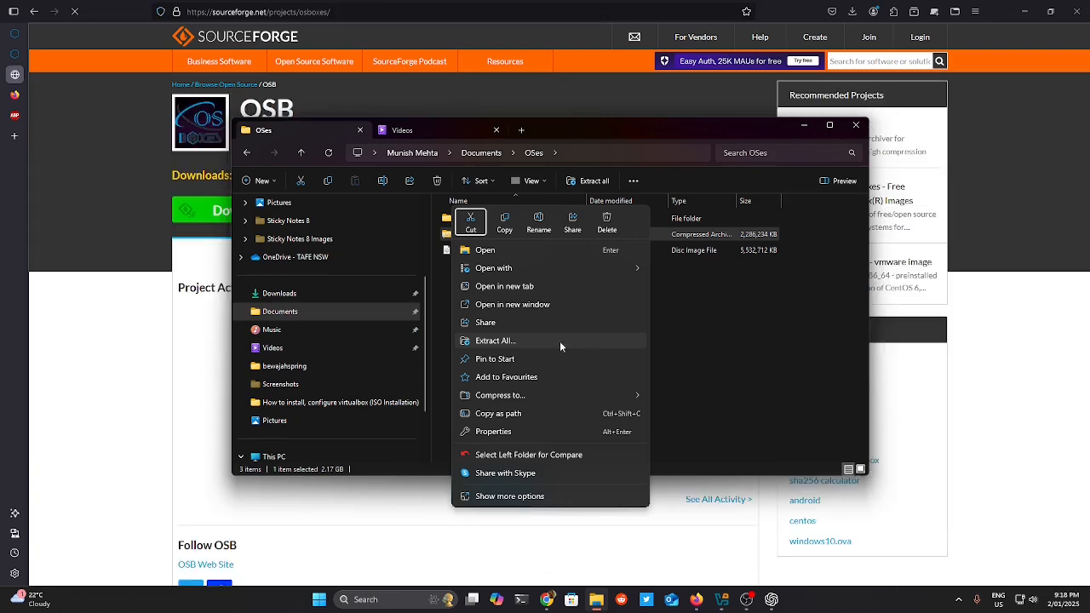
left_click(724, 321)
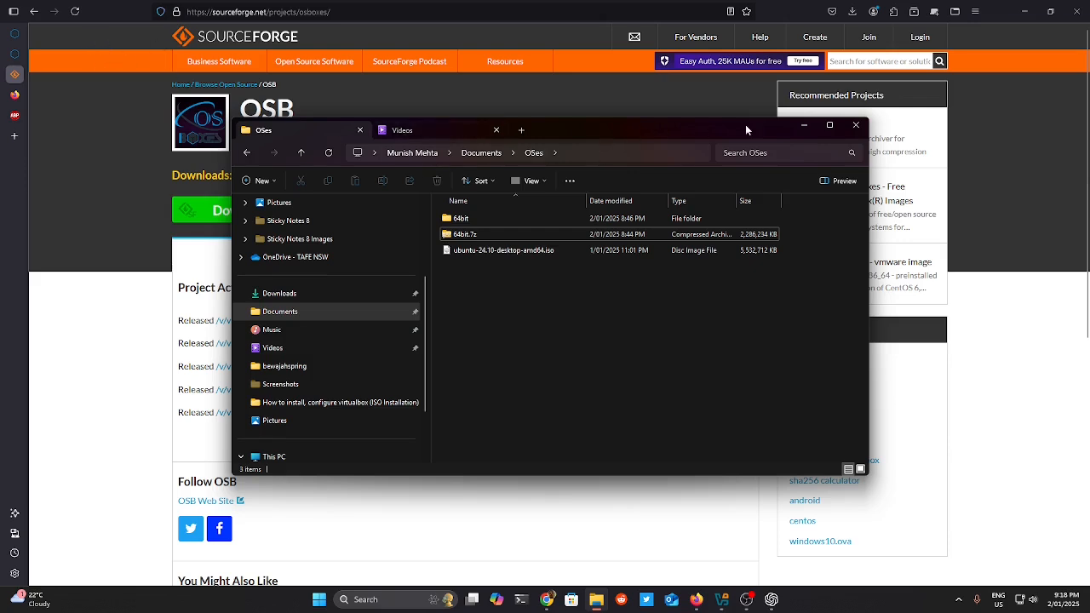
left_click(787, 13)
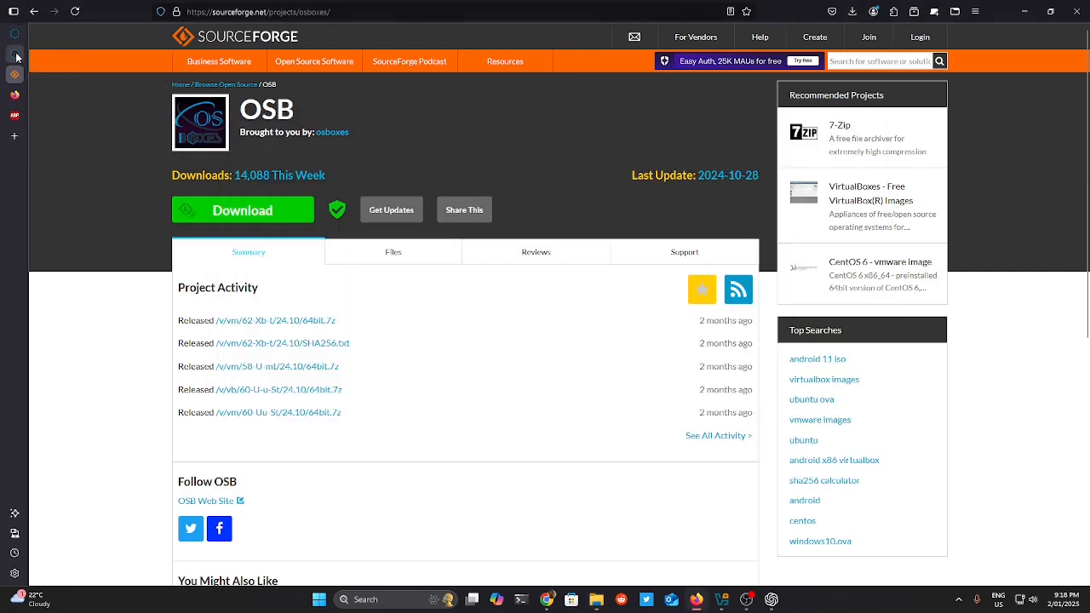
Turn on Firefox's menu bar.
mouse_move(16, 57)
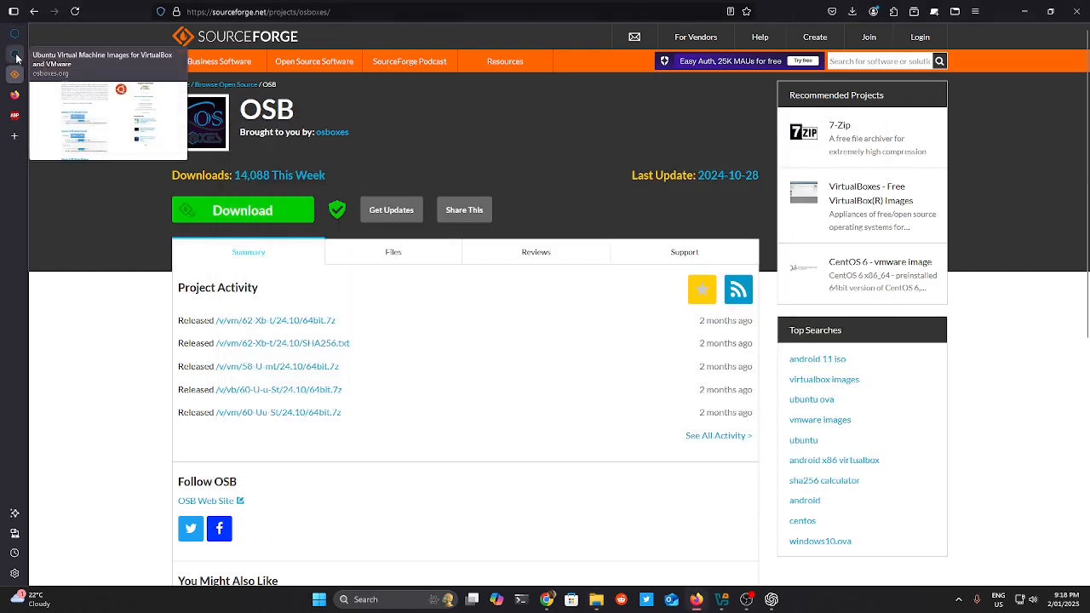
right_click(778, 19)
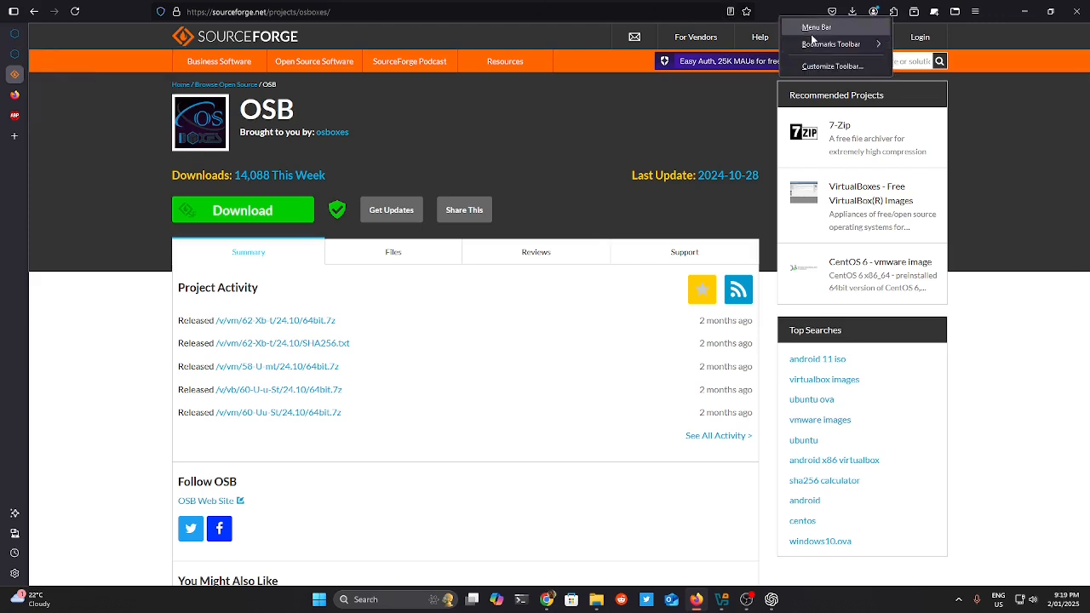
left_click(815, 29)
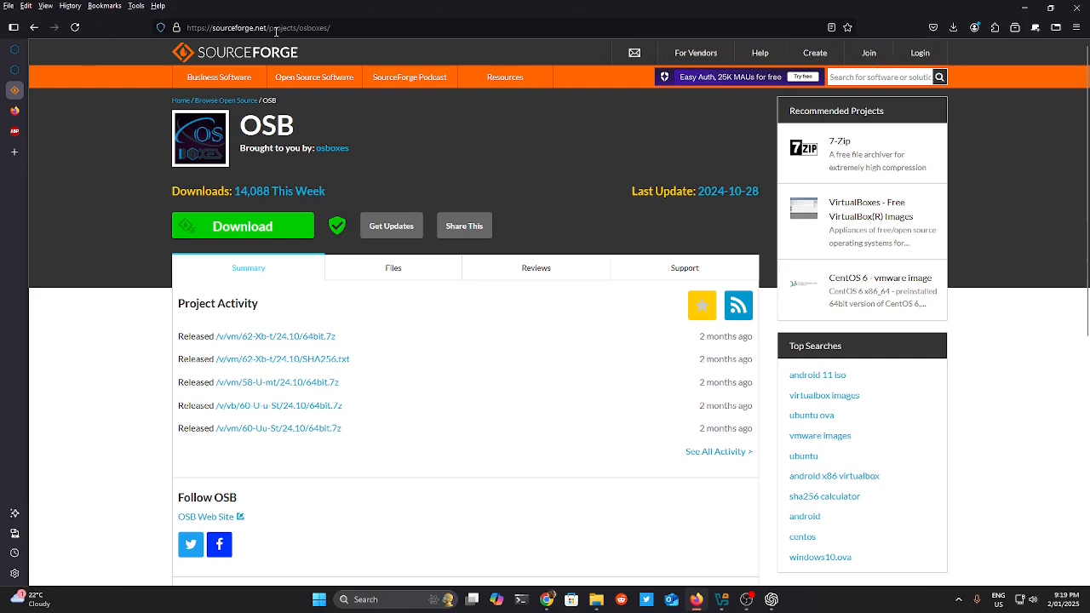
Load google.com in a new Firefox tab.
key("ctrl+t")
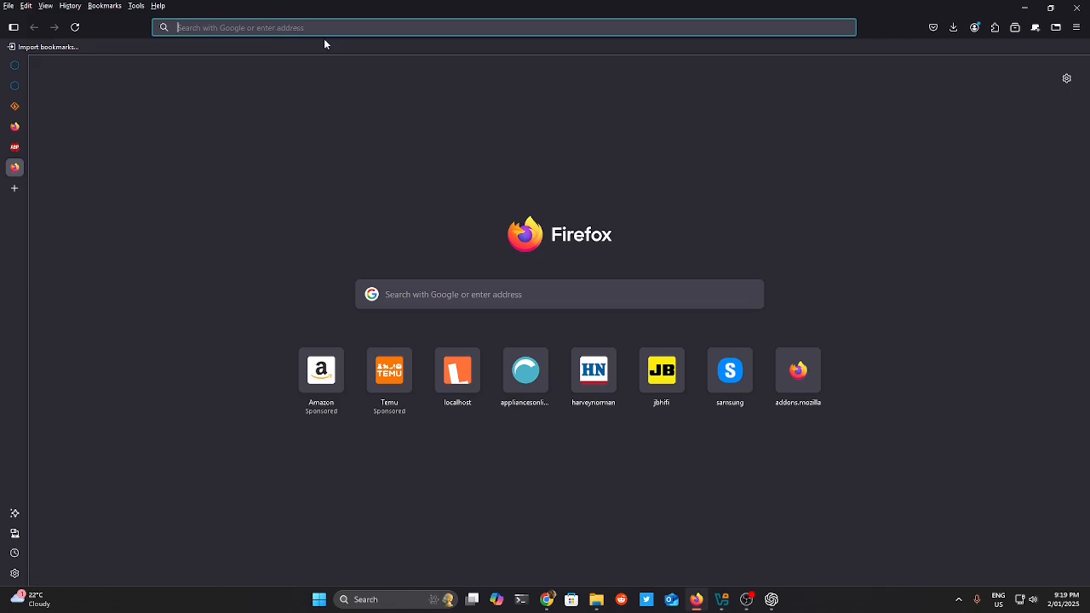
type("google.com")
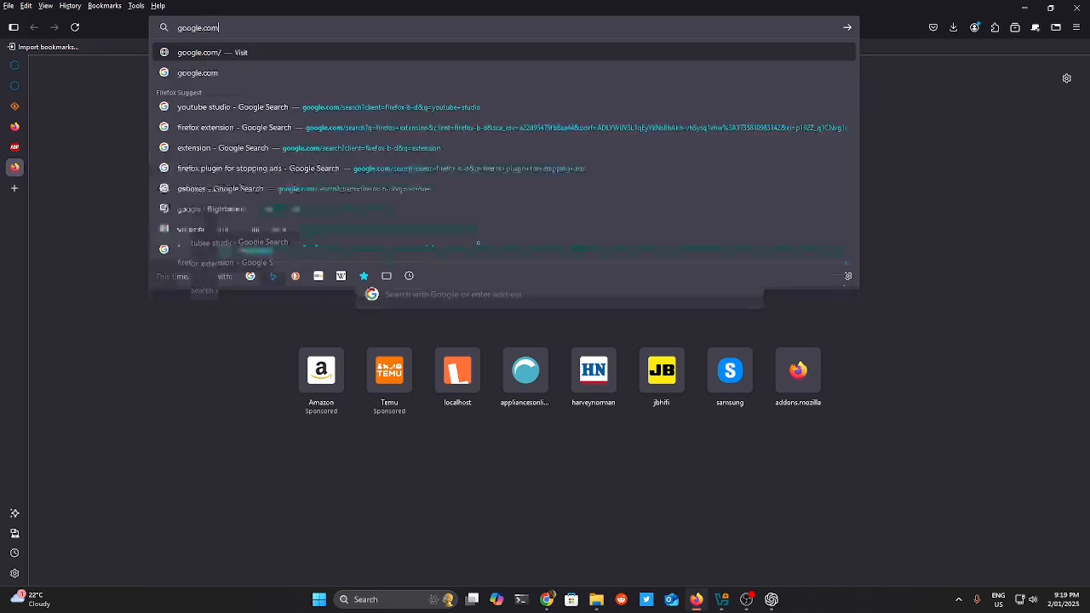
key("Return")
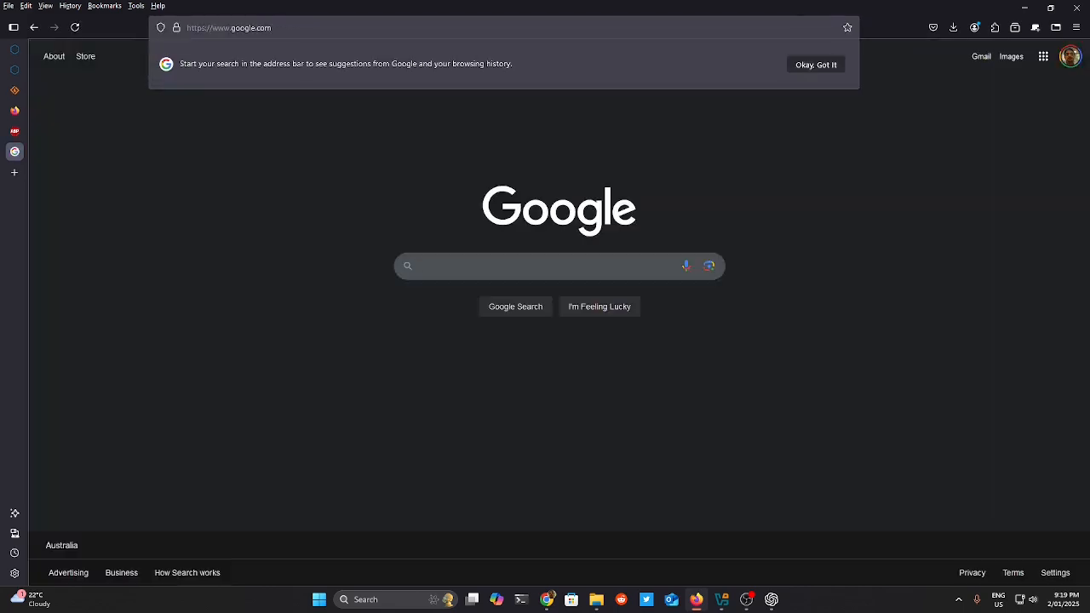
Search Google for 'download 7zip' and open the 7-zip.org download page.
type("download")
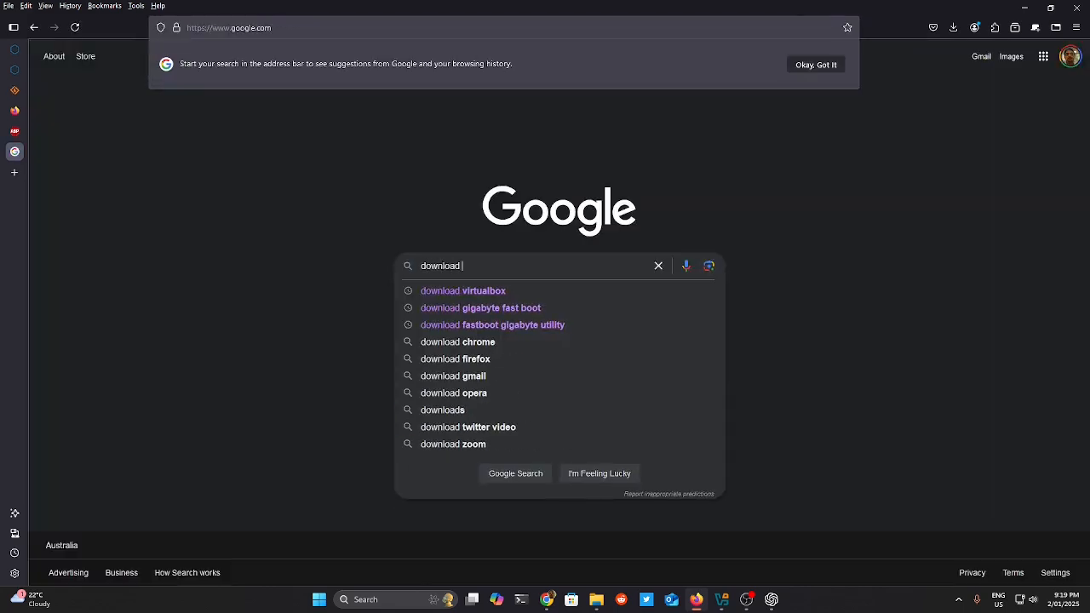
type(" 7zip")
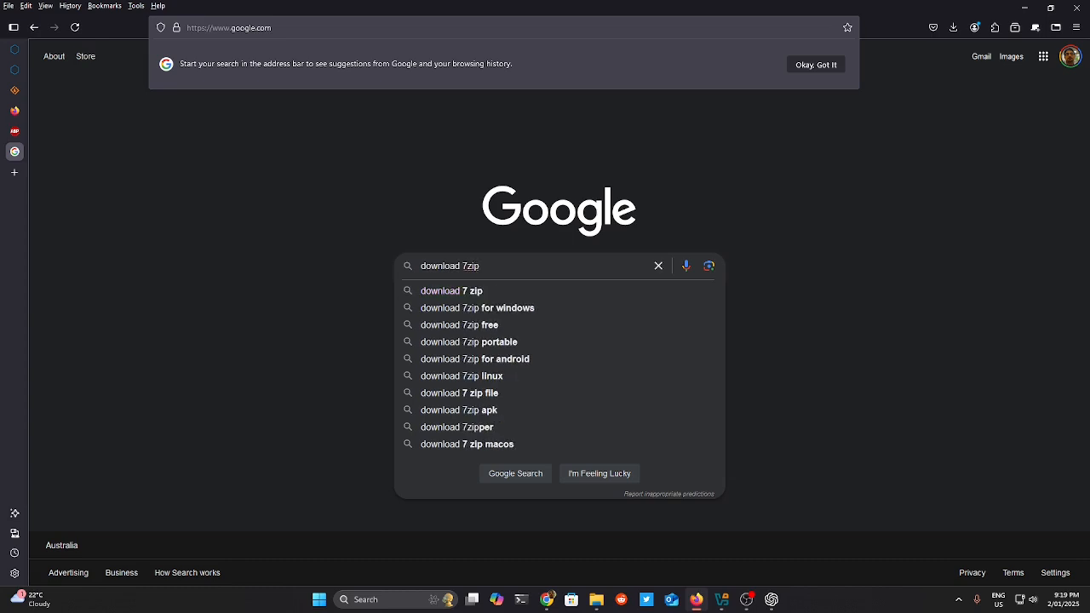
key("Return")
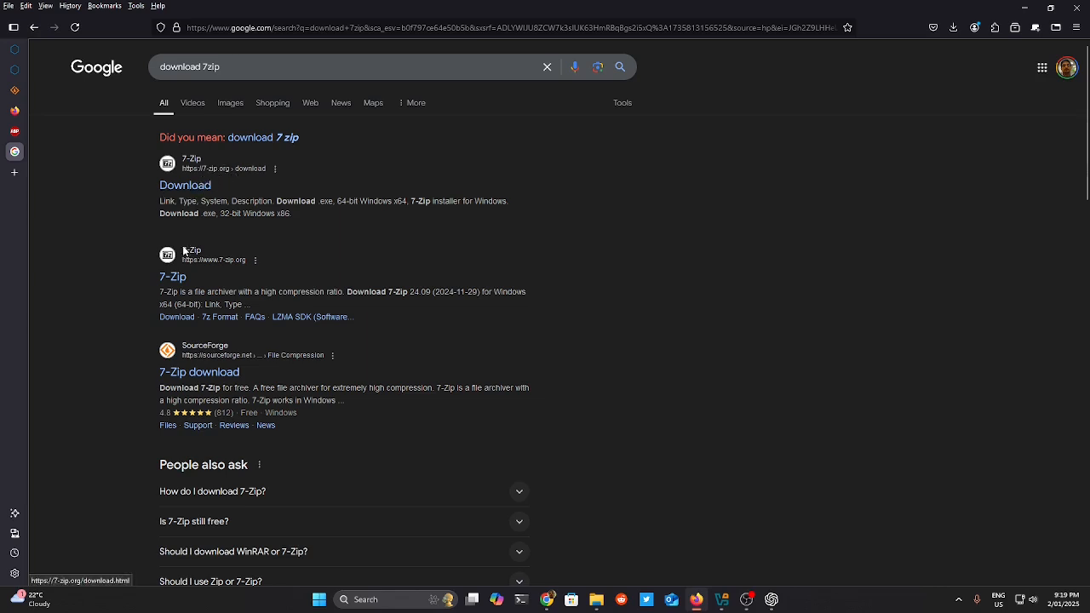
scroll(250, 365, "down", 2)
scroll(243, 460, "down", 1)
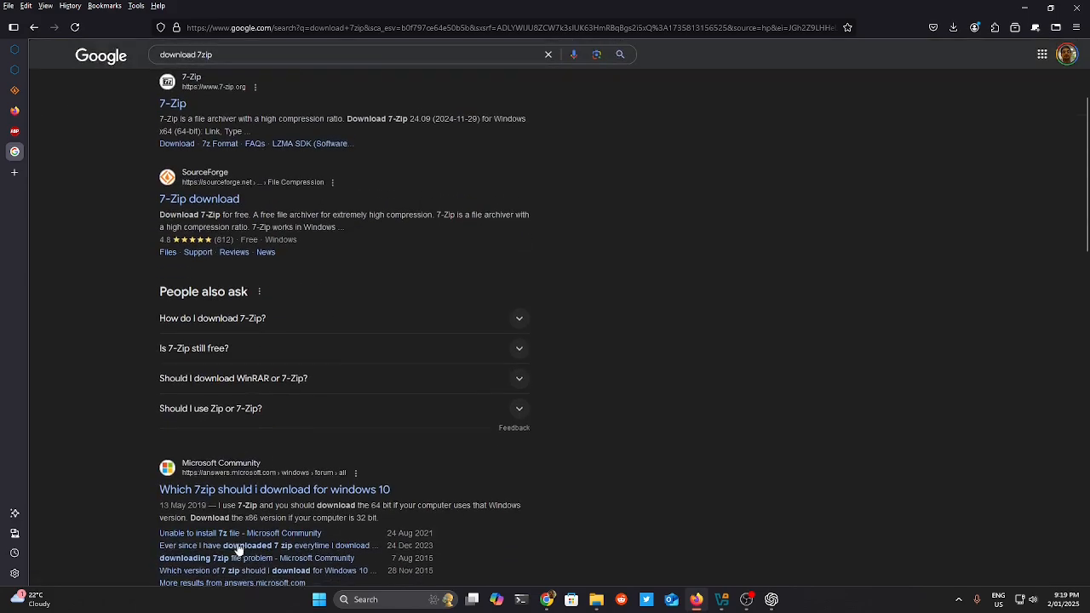
scroll(238, 315, "up", 3)
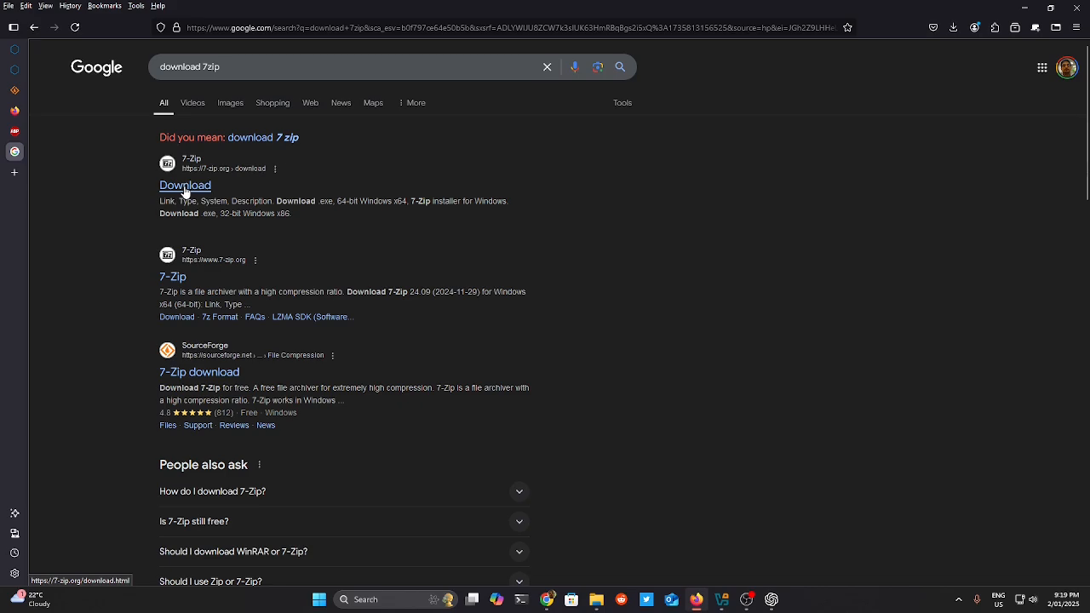
left_click(185, 188)
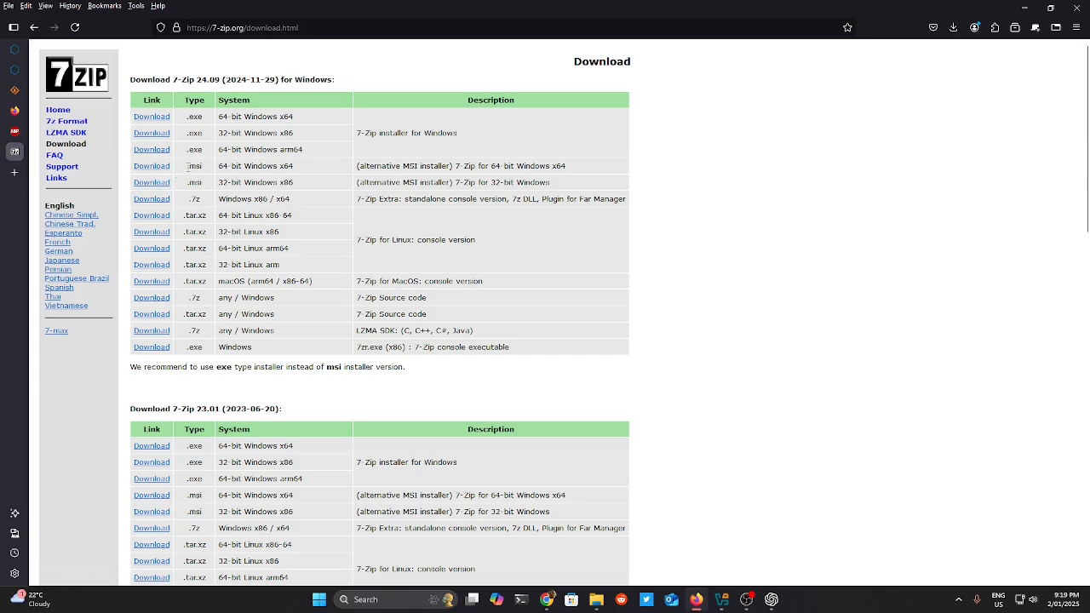
Highlight the 7-Zip 24.09 64-bit Windows x64 .msi installer row, then open Firefox's File menu.
left_click_drag(187, 166, 212, 169)
left_click(267, 166)
left_click_drag(294, 169, 189, 174)
left_click(294, 167)
left_click(8, 7)
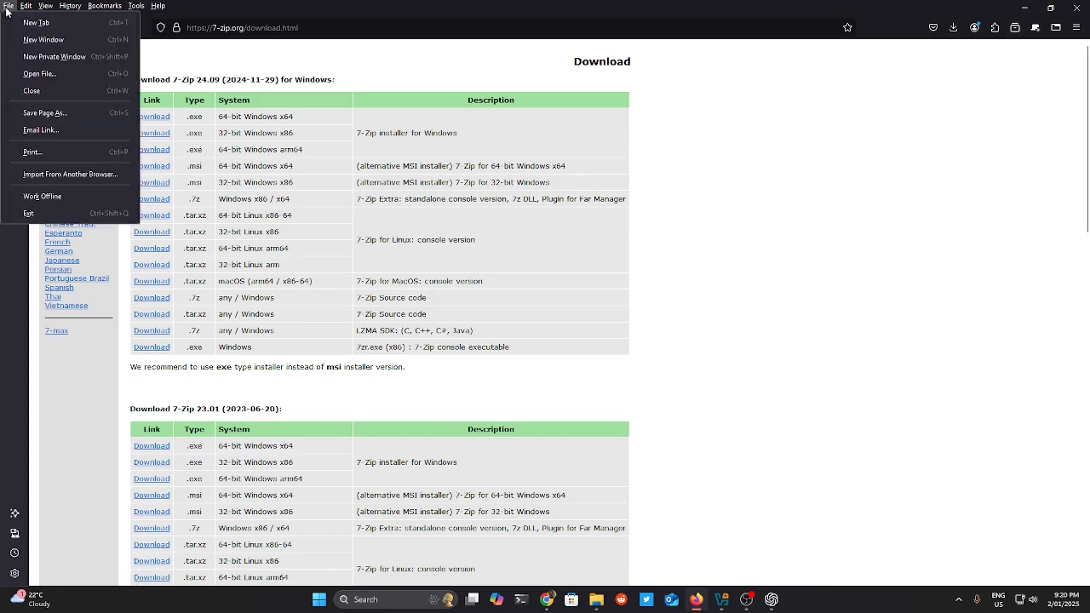
Exit Firefox, open the OSes\64bit folder, and select Ubuntu 24.10 (64bit).vdi.
left_click(27, 213)
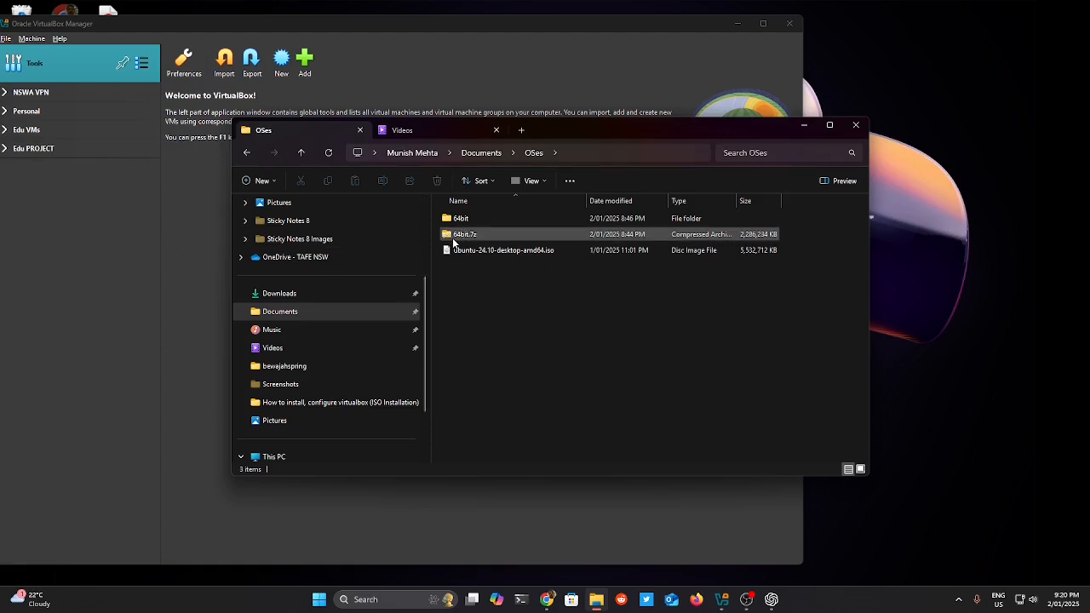
double_click(452, 218)
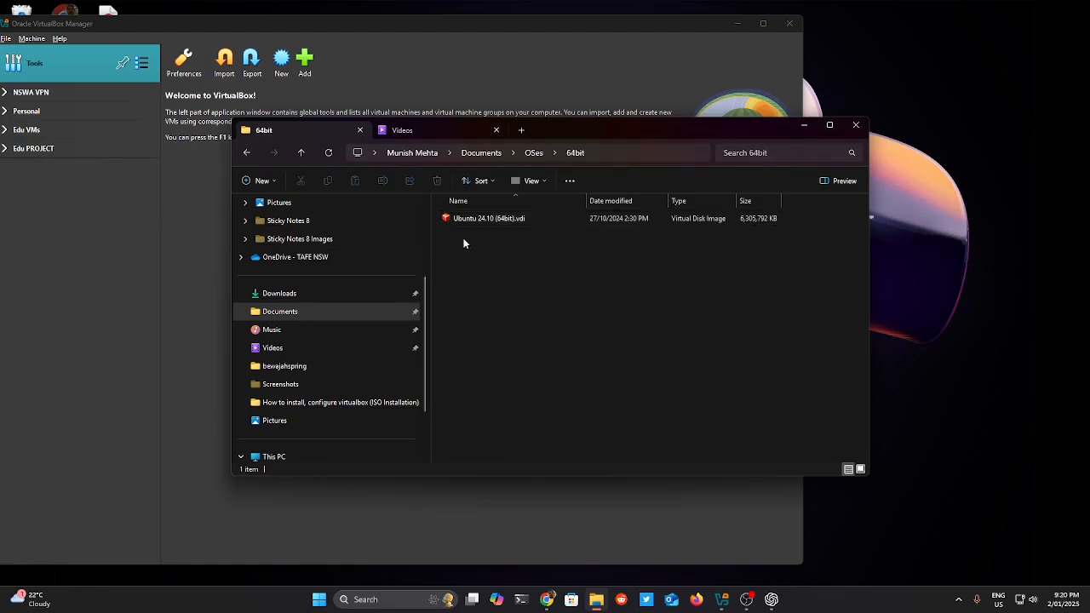
left_click(515, 219)
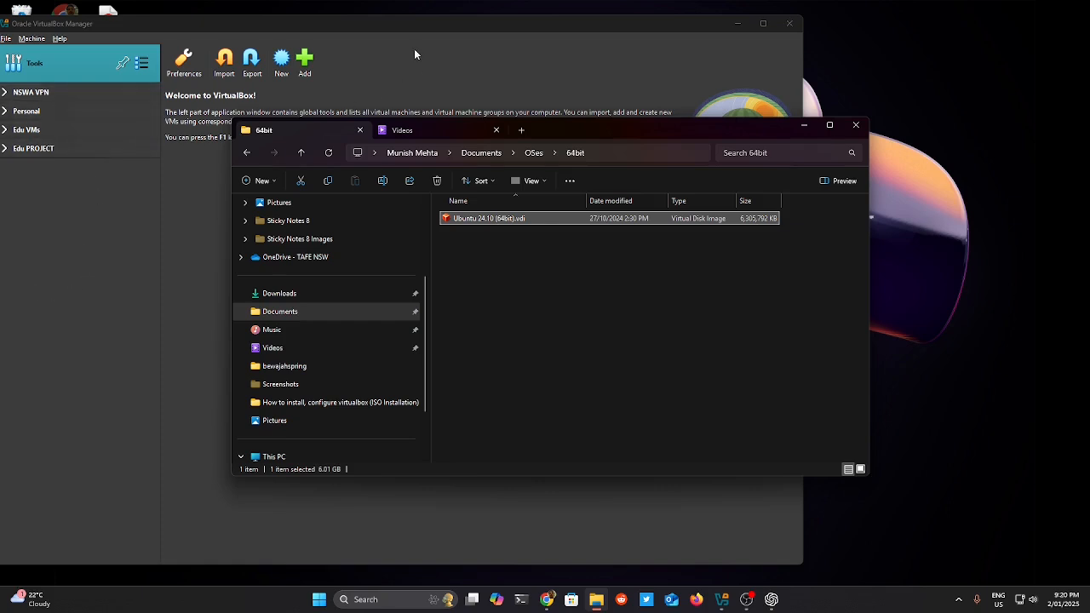
Create a new VM named Ubuntu2410 as Linux, Ubuntu (64-bit), expanding Unattended Install.
left_click(282, 62)
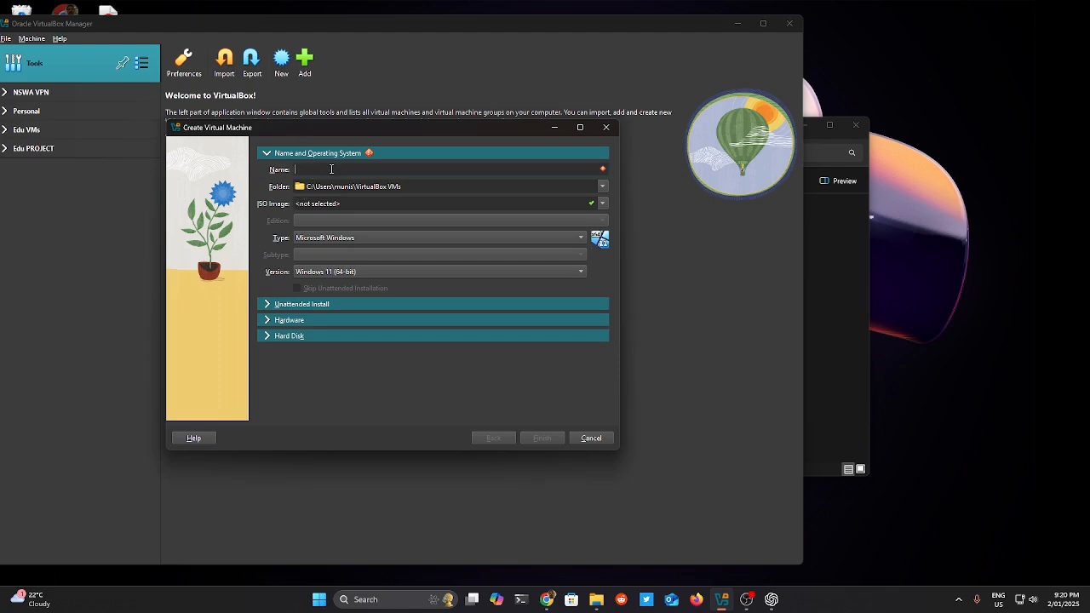
type("Ubuntu2410")
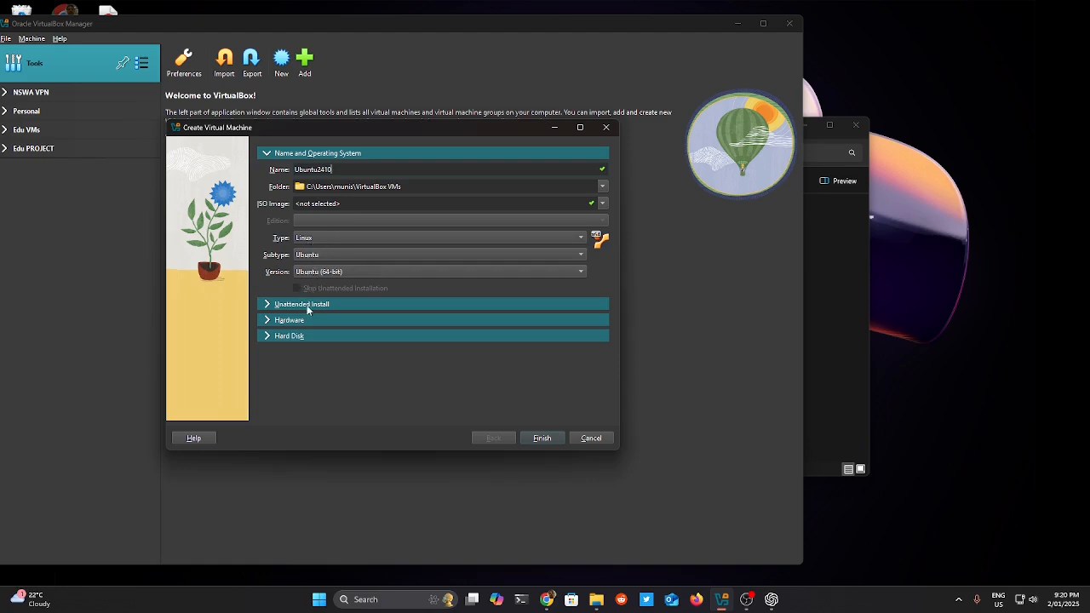
left_click(266, 305)
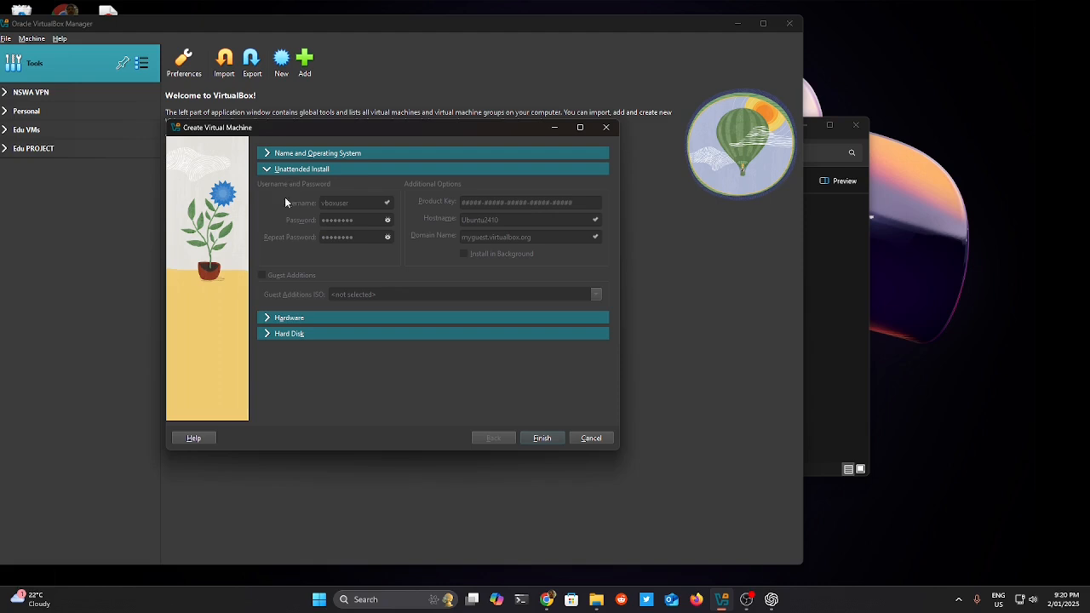
Give Ubuntu2410 17132 MB base memory and 4 processors, then view its 25 GB disk settings.
left_click(270, 319)
left_click_drag(315, 201, 372, 205)
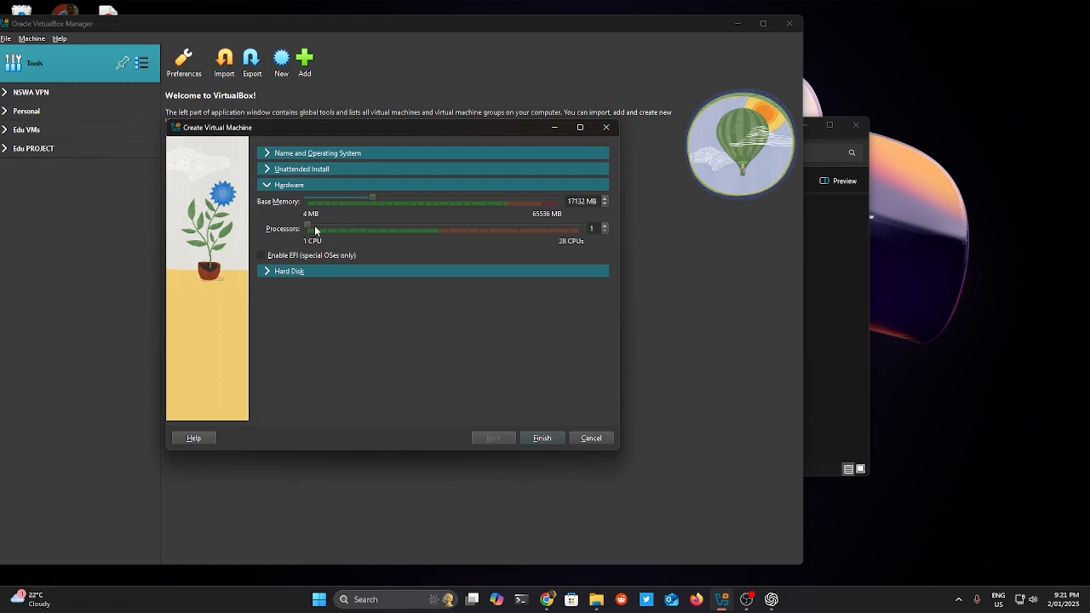
left_click_drag(308, 230, 335, 230)
left_click(267, 273)
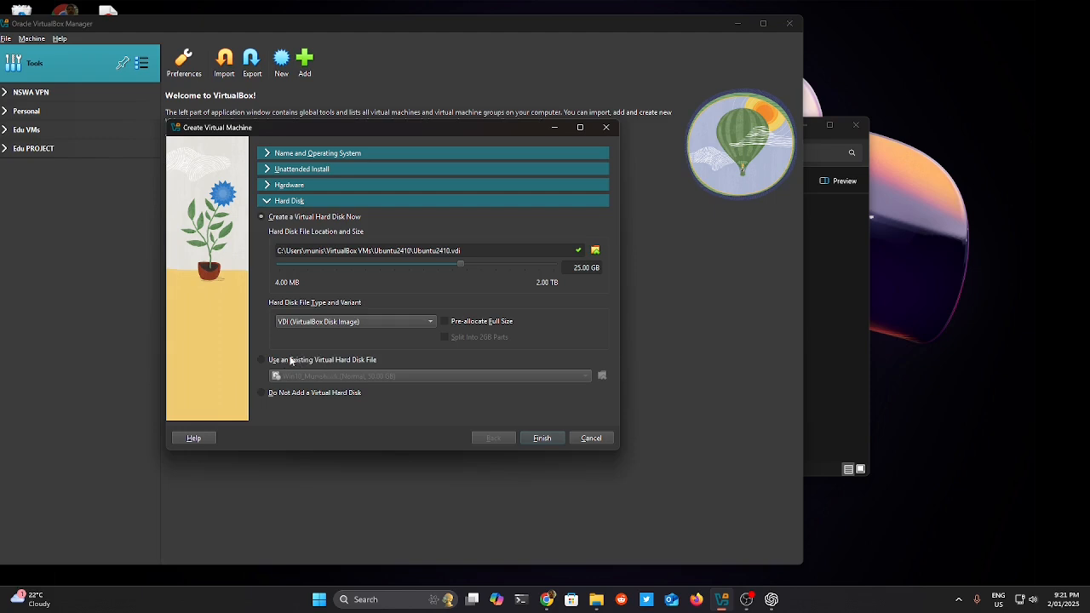
Add Ubuntu 24.10 (64bit).vdi from Documents > OSes > 64bit and choose it as the existing disk.
left_click(328, 361)
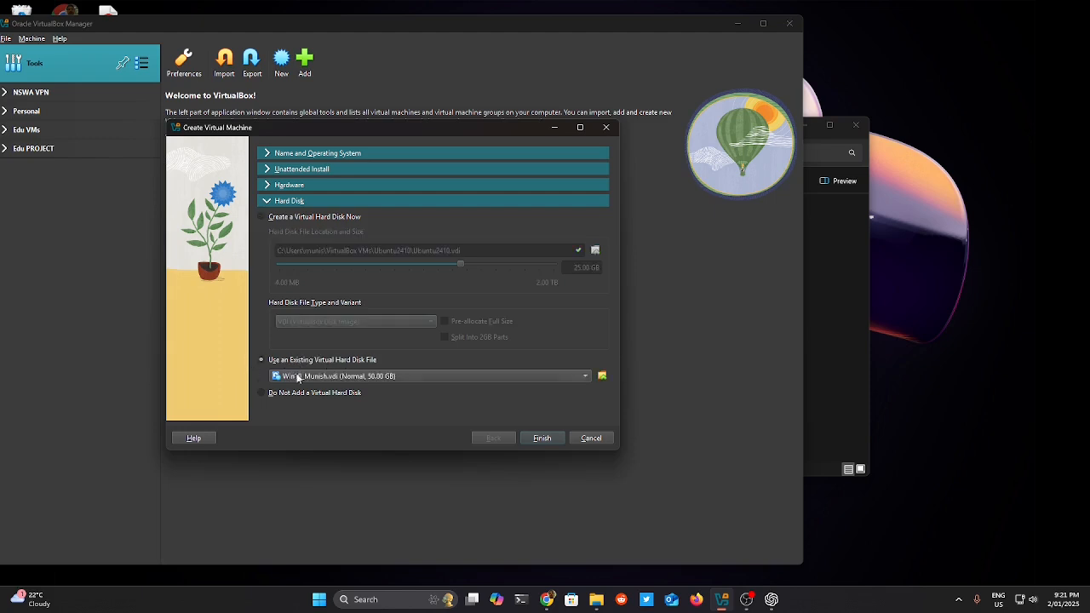
left_click(602, 375)
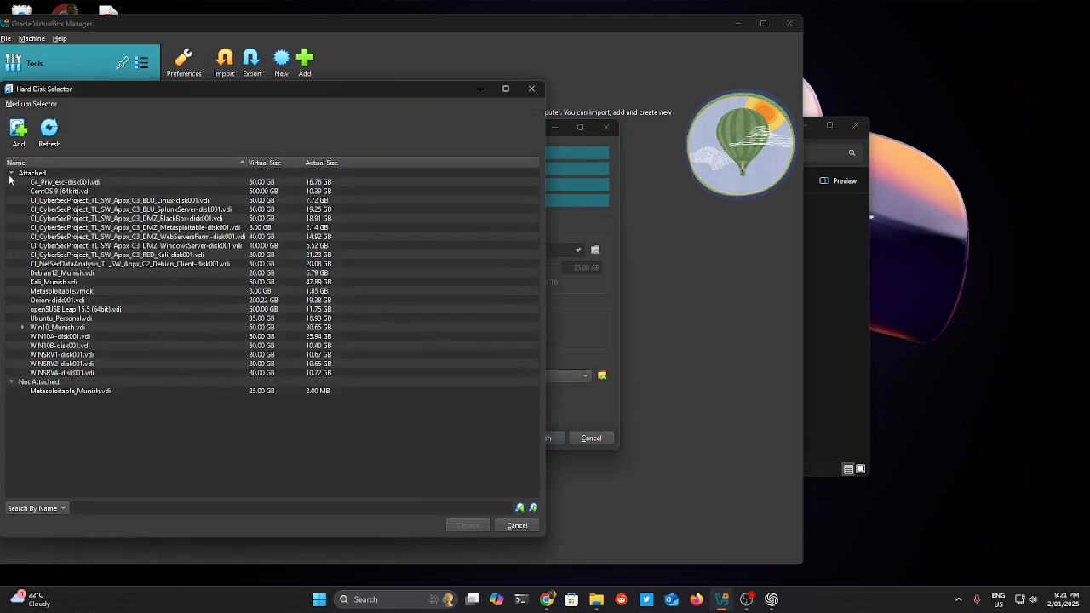
left_click(18, 133)
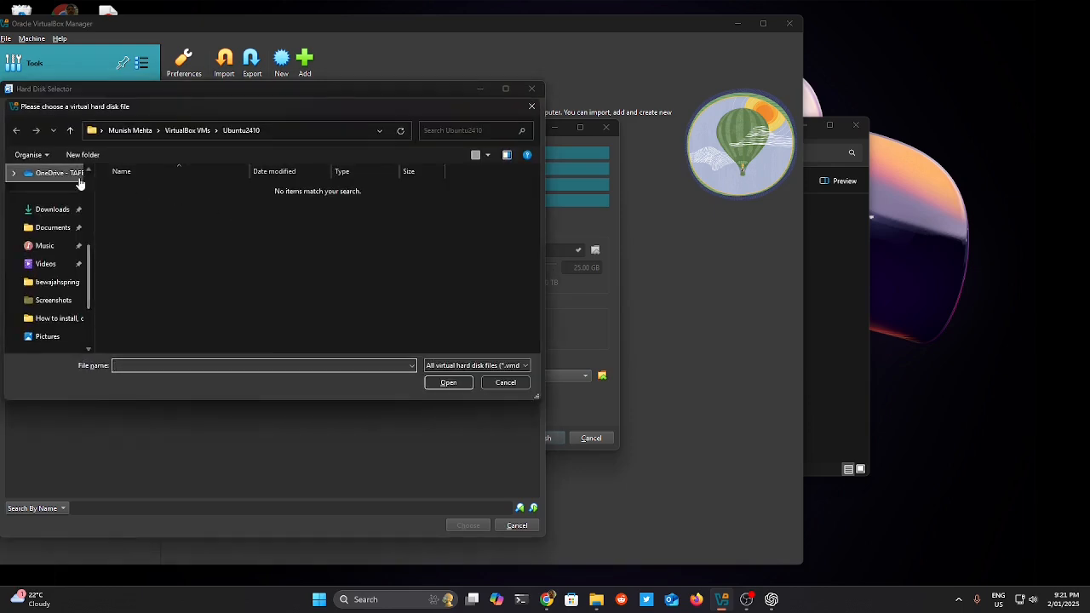
left_click(53, 229)
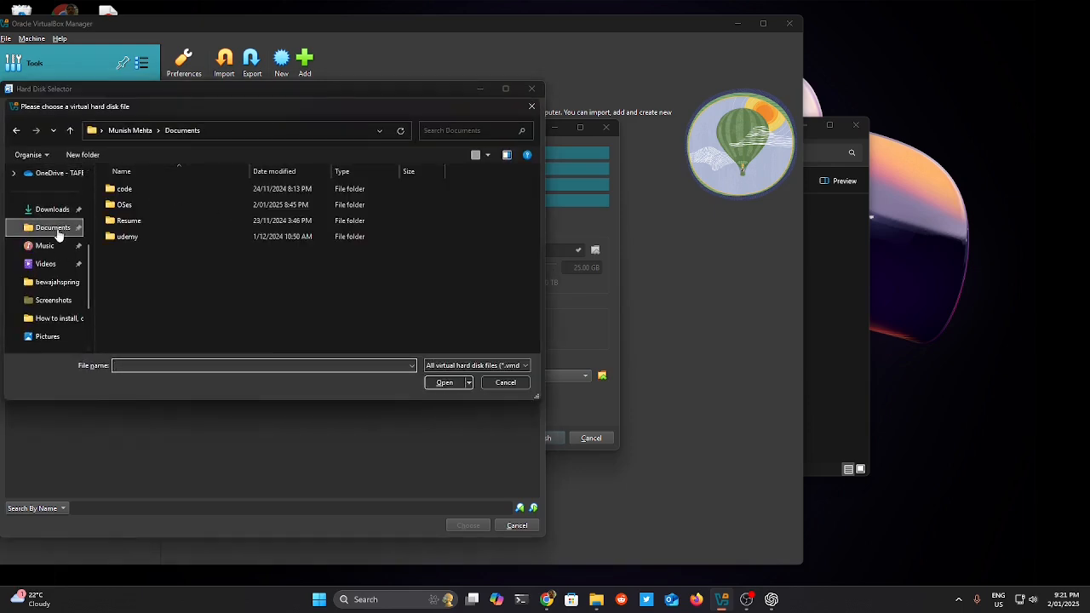
double_click(128, 205)
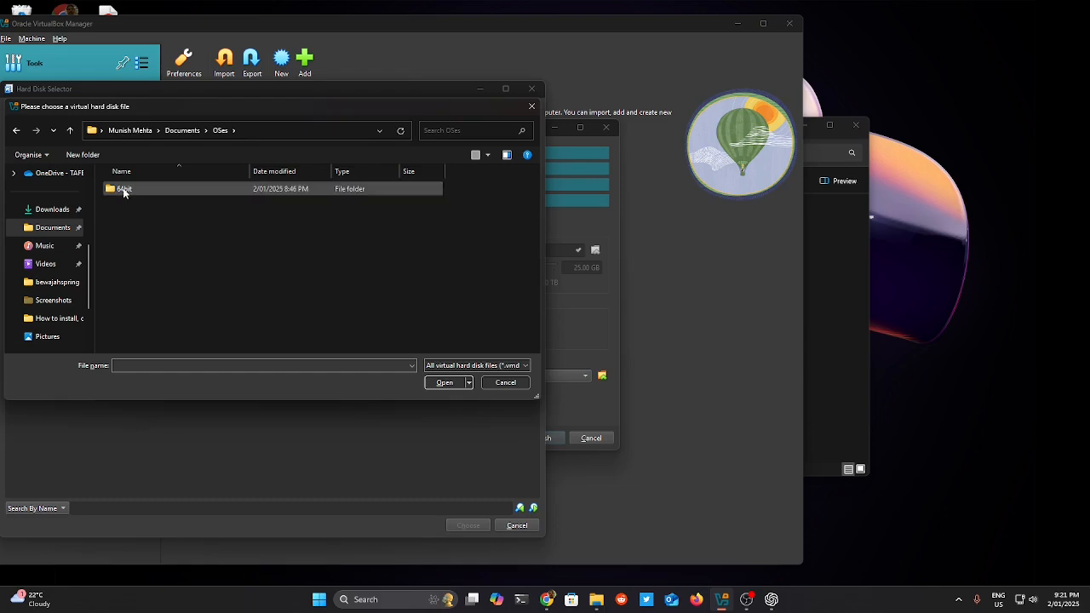
double_click(124, 189)
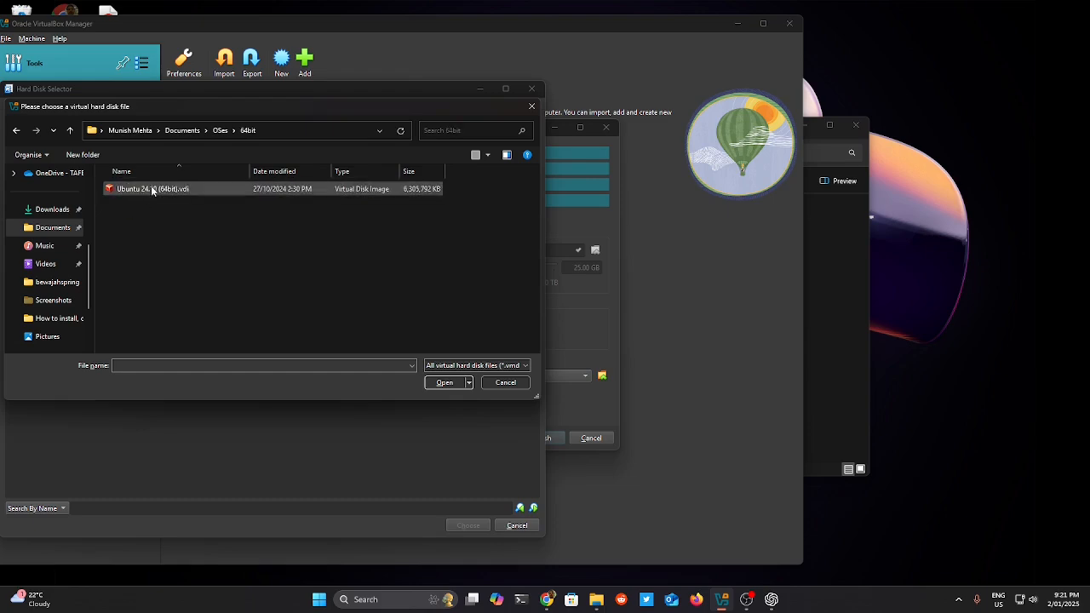
left_click(147, 189)
left_click(443, 383)
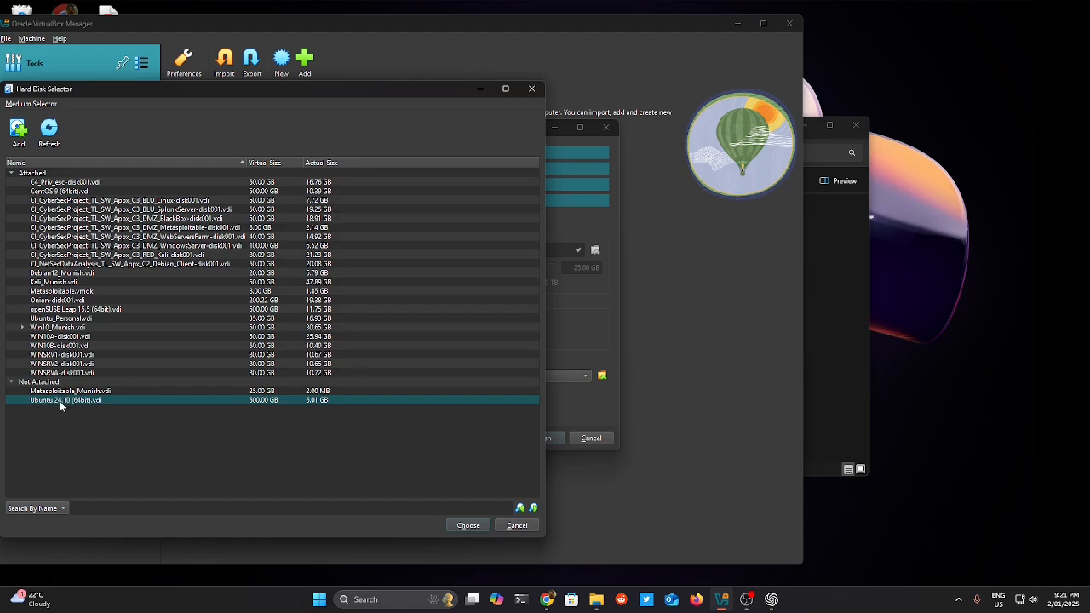
mouse_move(59, 405)
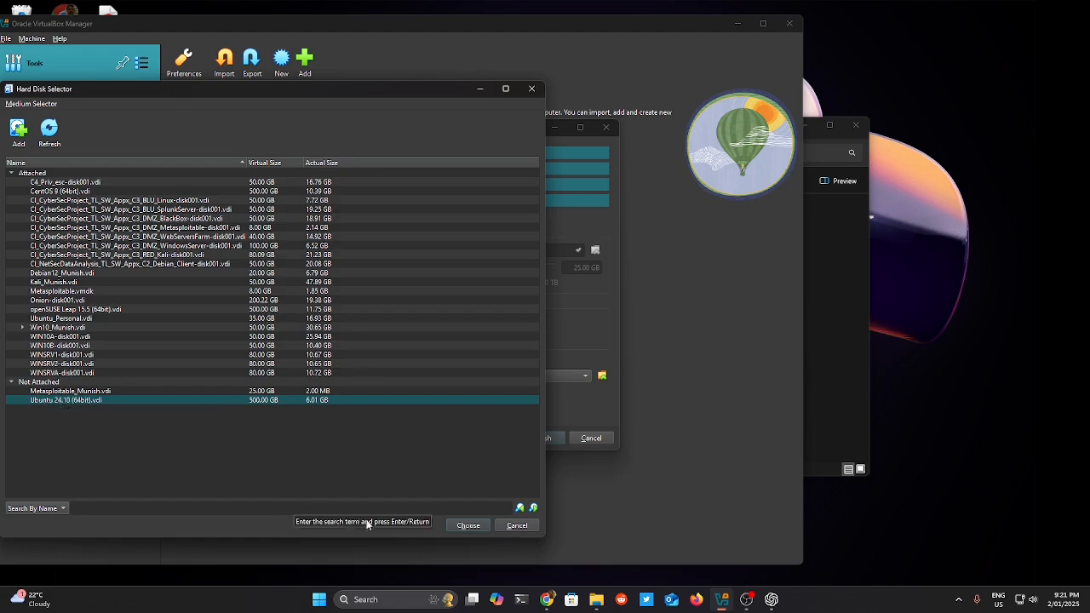
left_click(467, 525)
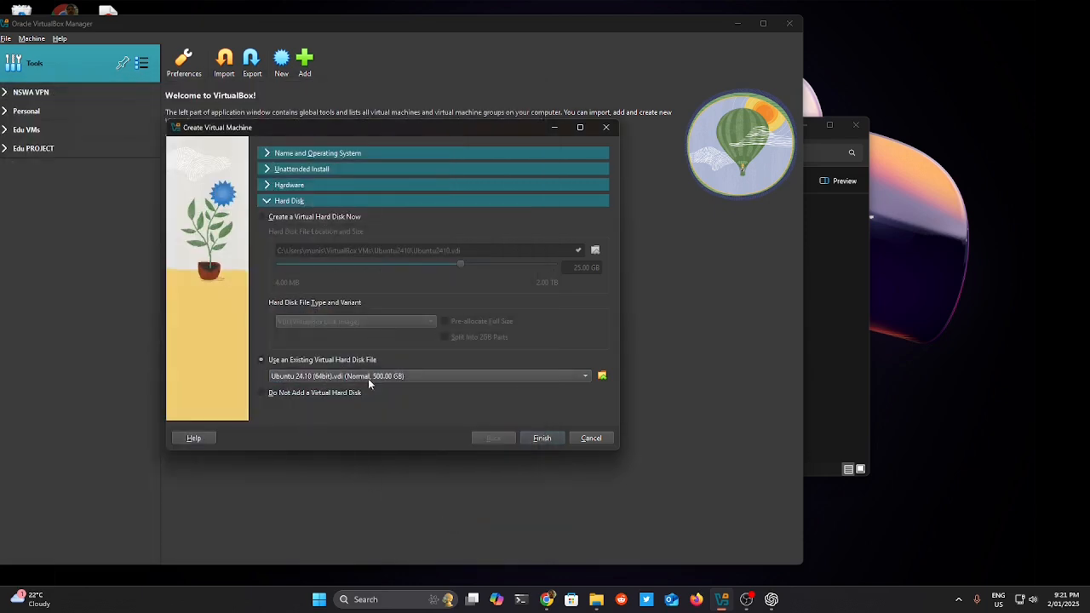
Try finishing, read and dismiss the 'Can't overwrite machine folder' error, then reopen Name and Operating System.
left_click(541, 437)
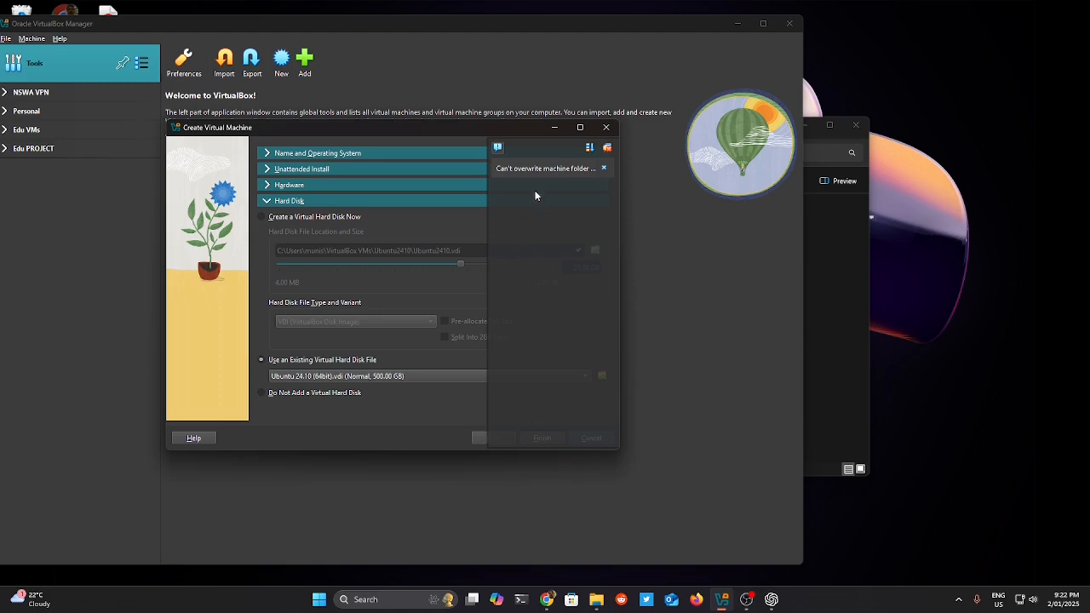
left_click(578, 175)
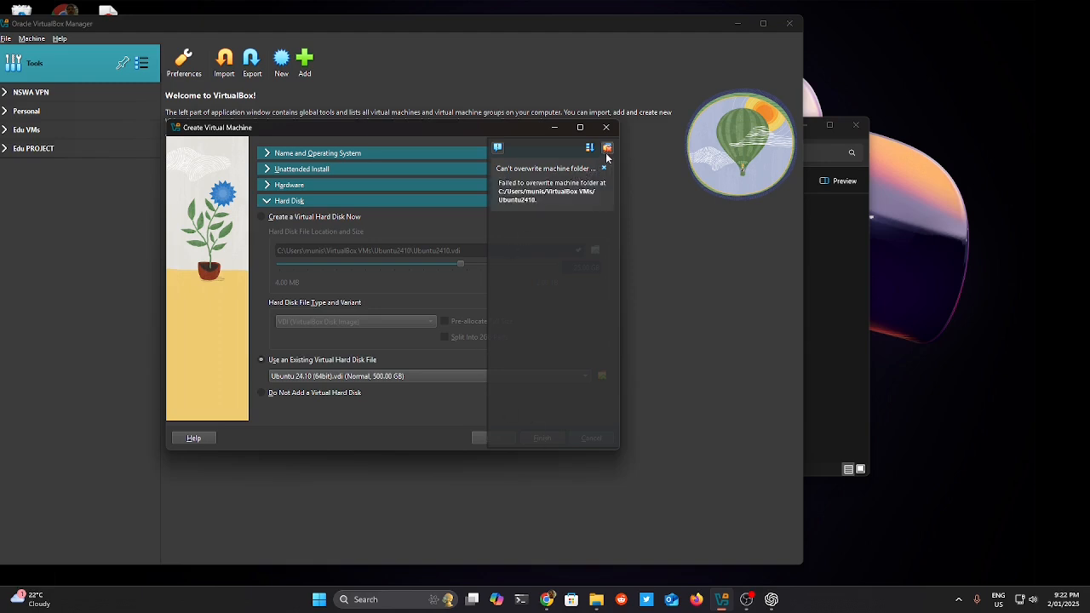
left_click(537, 203)
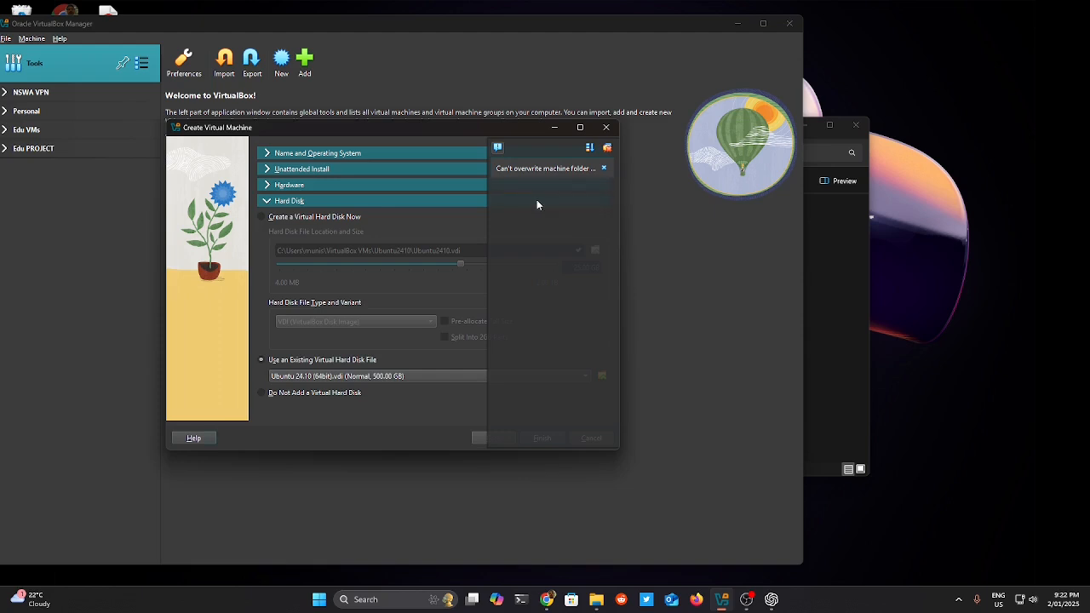
left_click(605, 170)
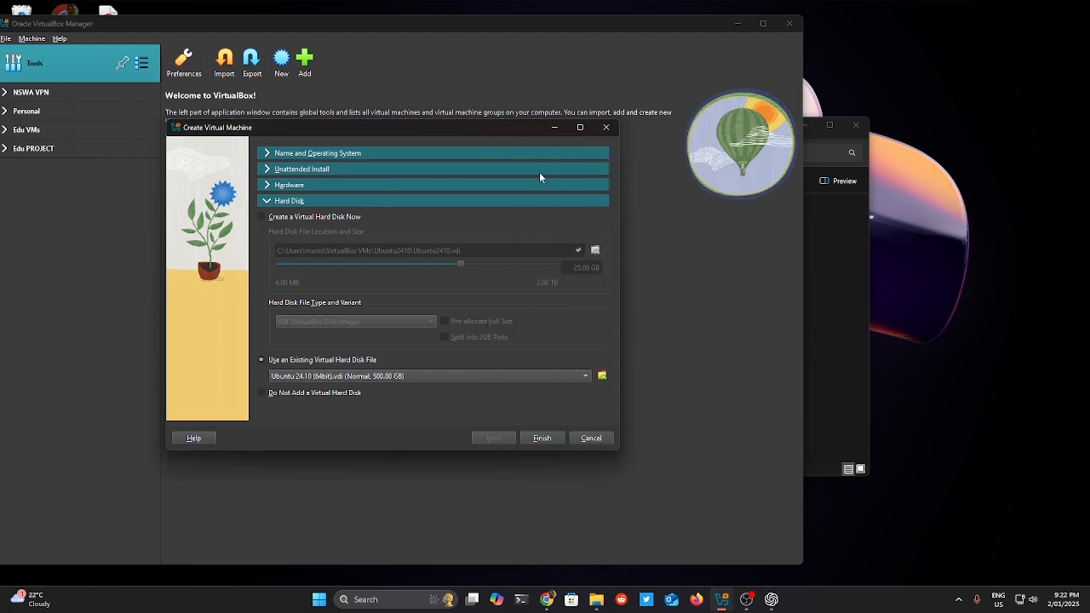
left_click(270, 154)
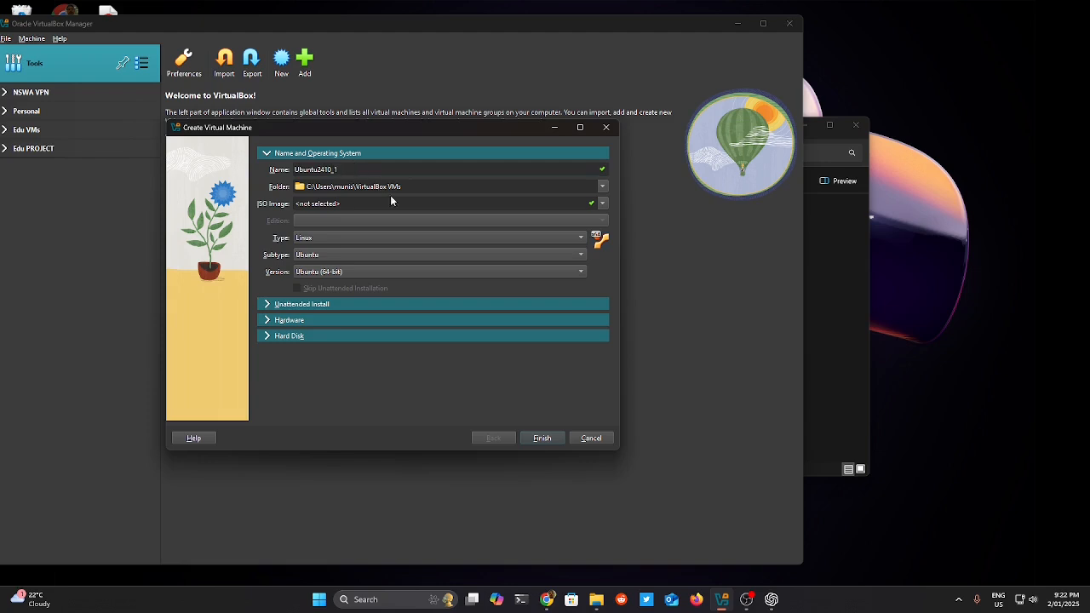
Confirm the existing 500 GB Ubuntu disk under Hard Disk and finish creating Ubuntu2410_1.
left_click(269, 335)
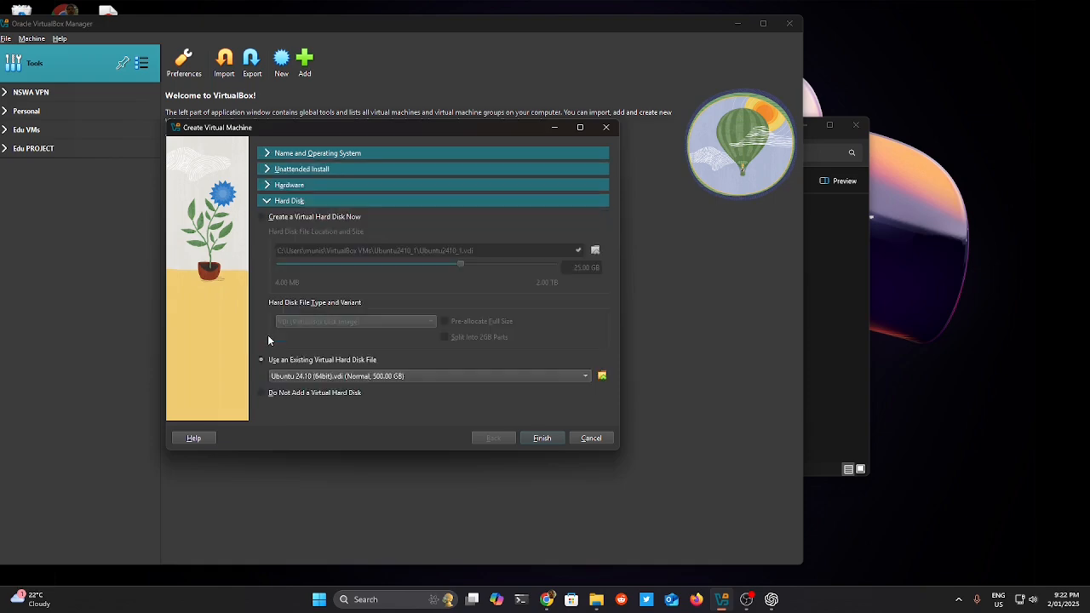
left_click(548, 439)
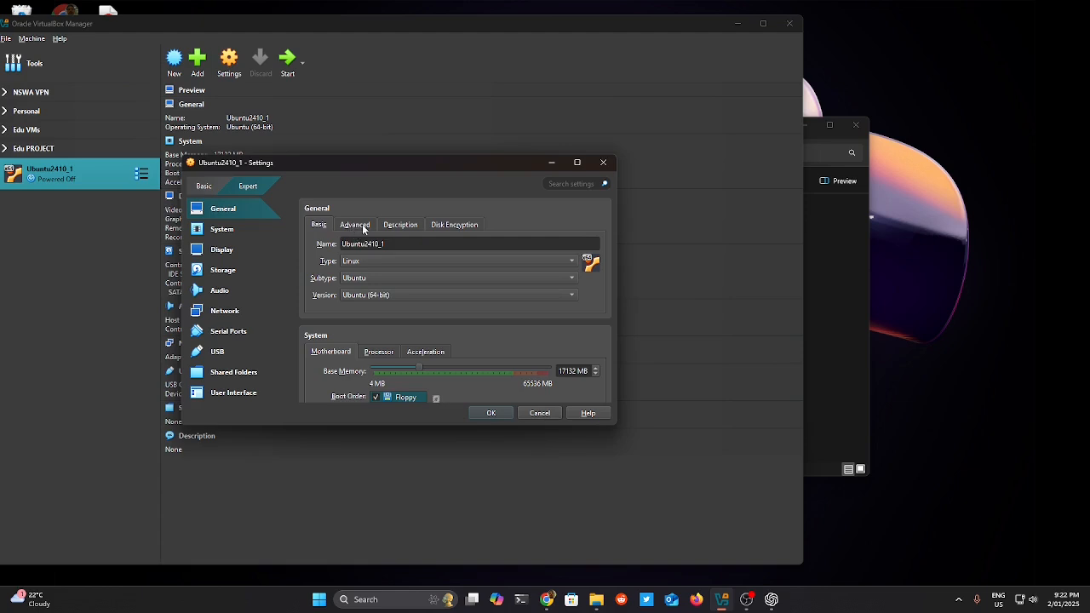
Set Shared Clipboard and Drag'n'Drop to Bidirectional in General > Advanced.
left_click(363, 228)
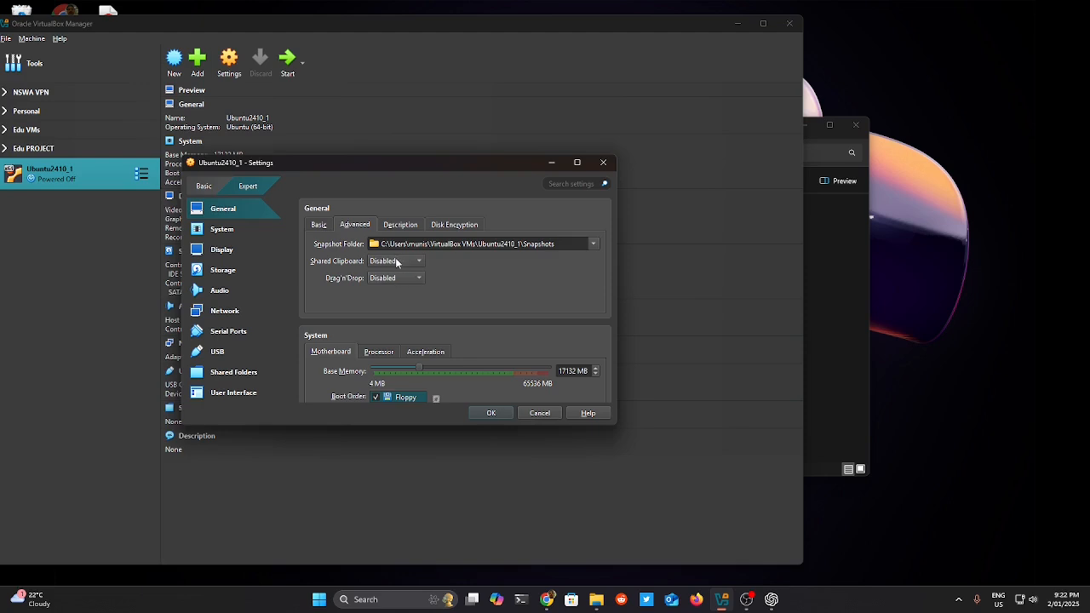
left_click(396, 262)
left_click(390, 301)
left_click(395, 280)
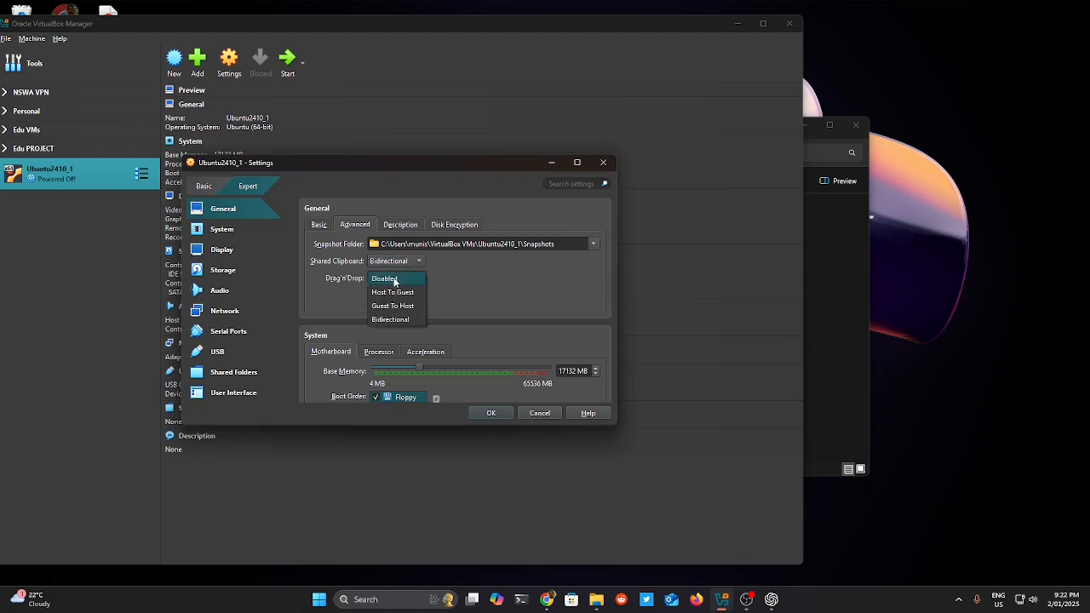
left_click(388, 322)
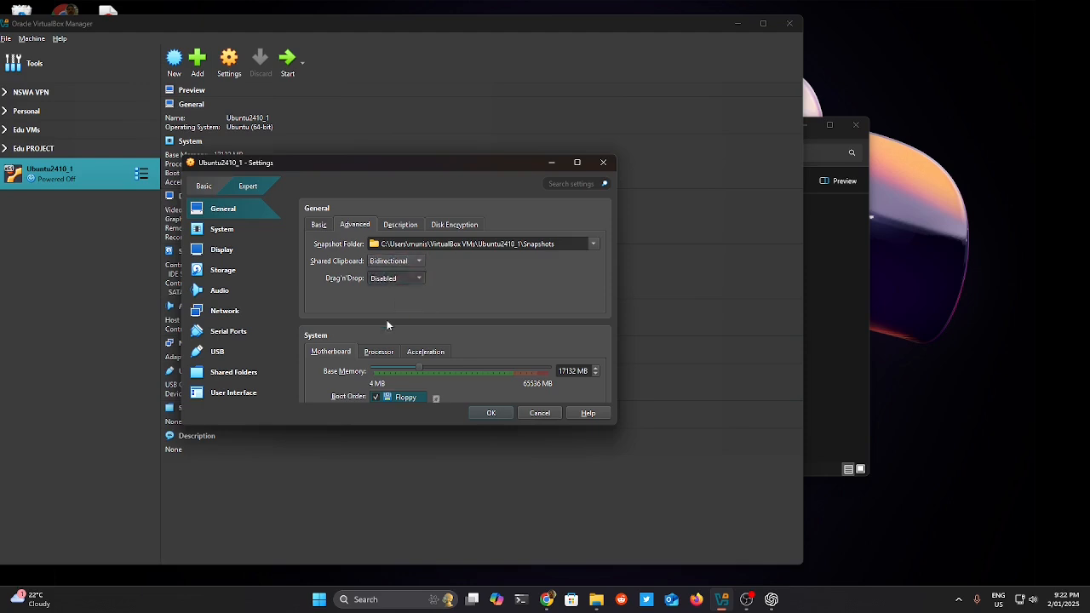
left_click(396, 226)
left_click(450, 226)
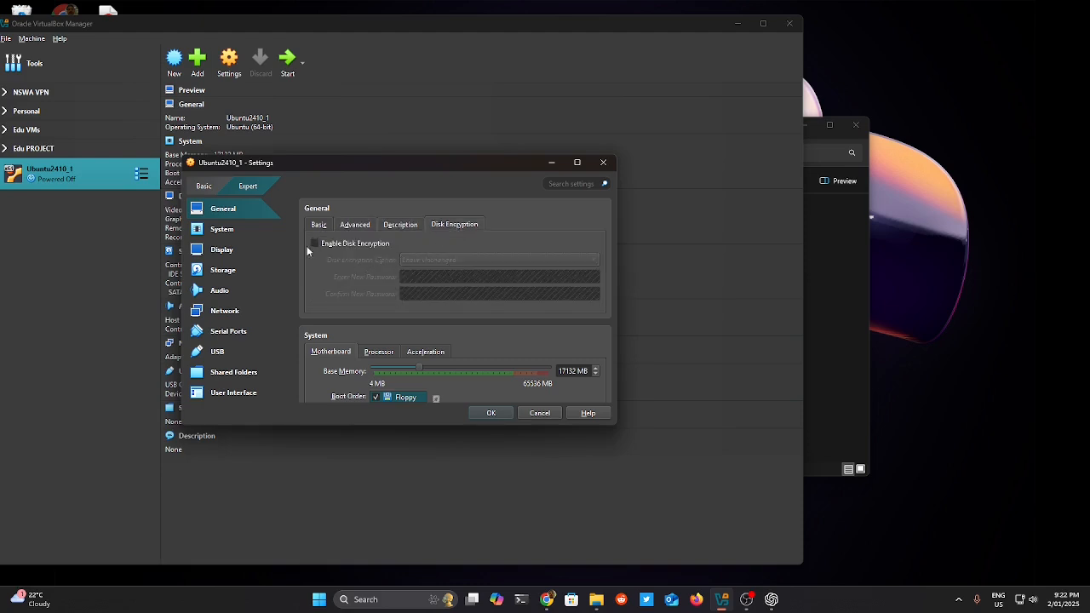
In System > Motherboard, disable Floppy and move Hard Disk, then Optical, to the top of the boot order.
left_click(224, 231)
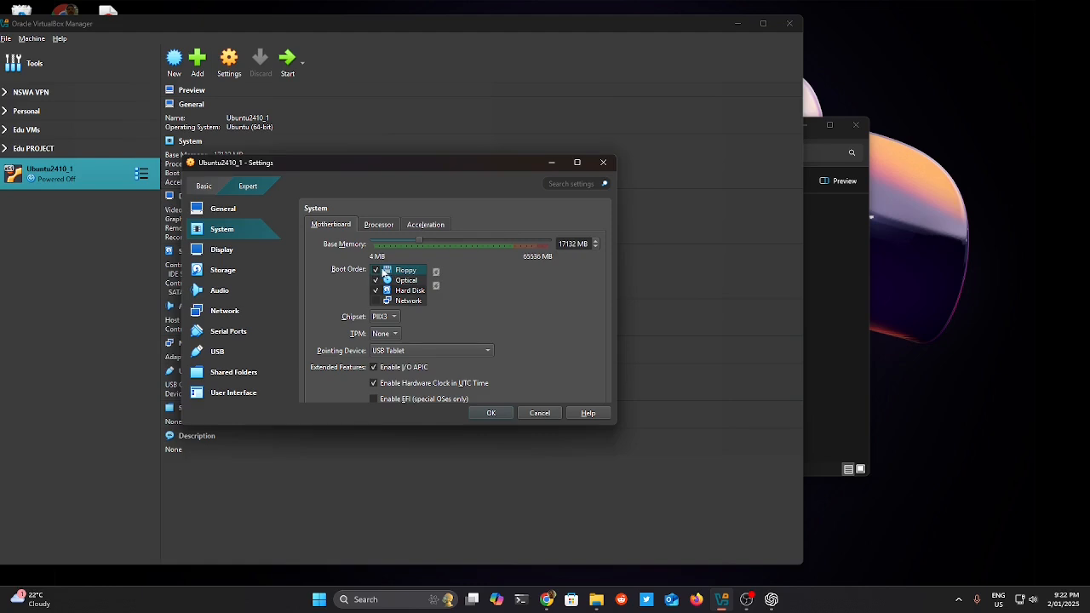
left_click(376, 271)
left_click(413, 290)
left_click(436, 273)
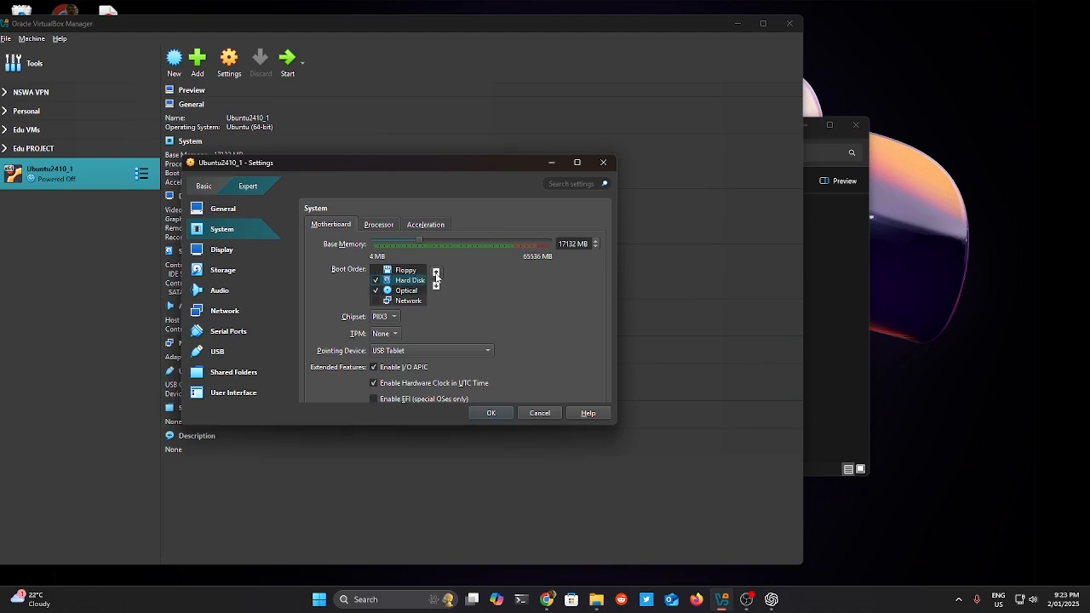
left_click(436, 273)
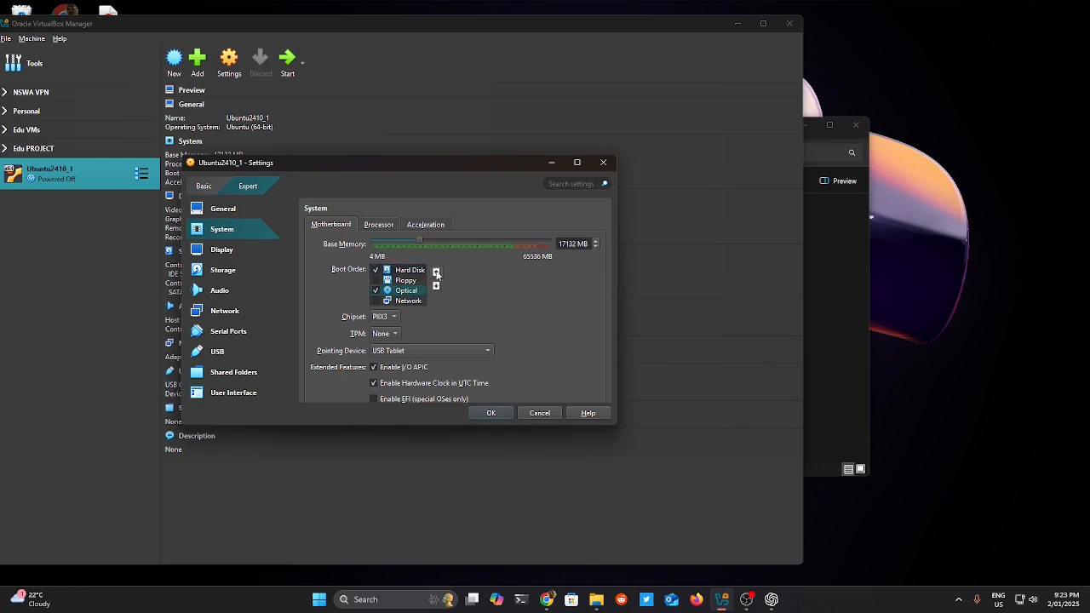
left_click(436, 273)
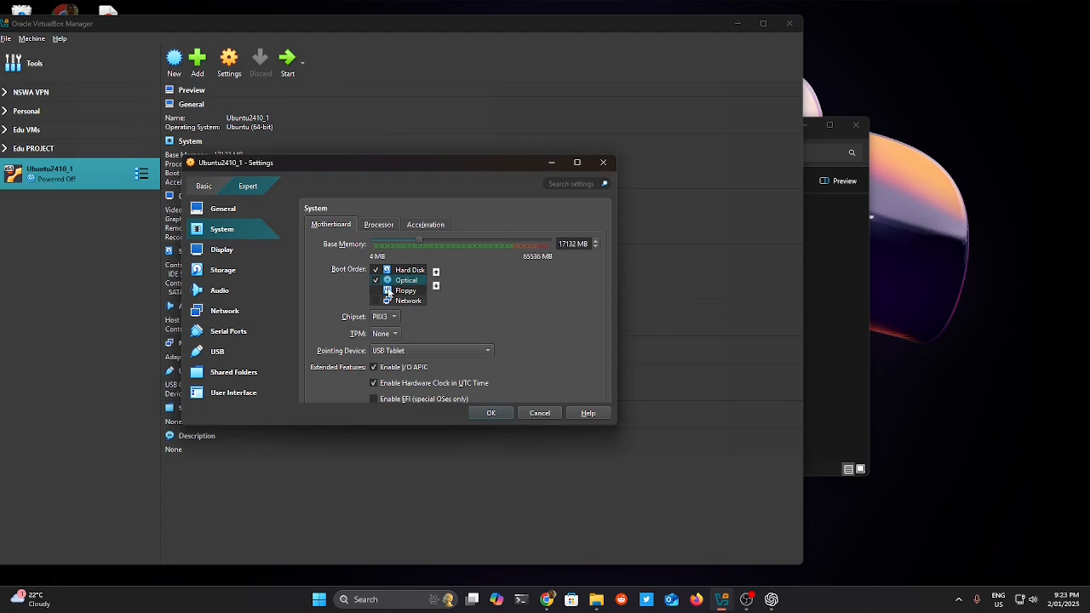
scroll(453, 332, "down", 1)
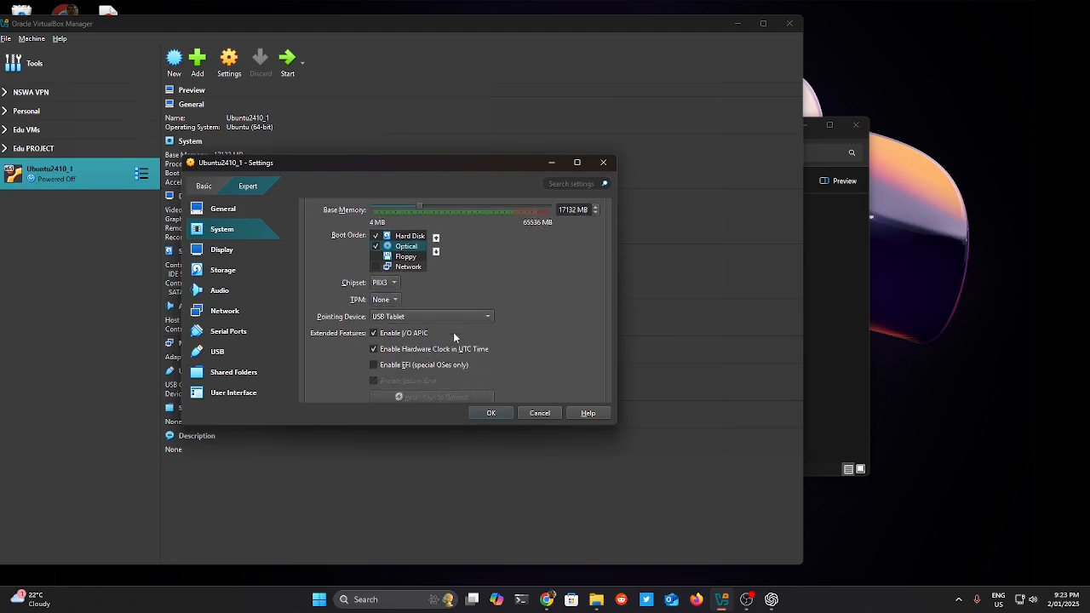
scroll(428, 338, "up", 1)
scroll(516, 304, "down", 1)
scroll(517, 310, "down", 1)
scroll(341, 300, "down", 1)
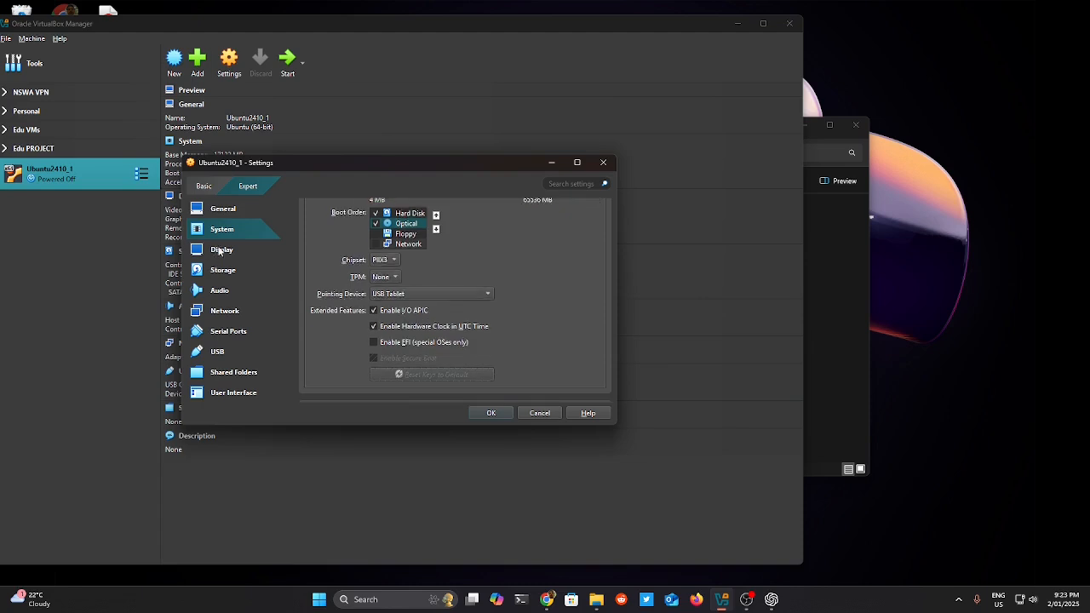
scroll(413, 264, "up", 2)
Check the Processor and Acceleration tabs, then drag Video Memory from 16 MB to 128 MB.
left_click(380, 225)
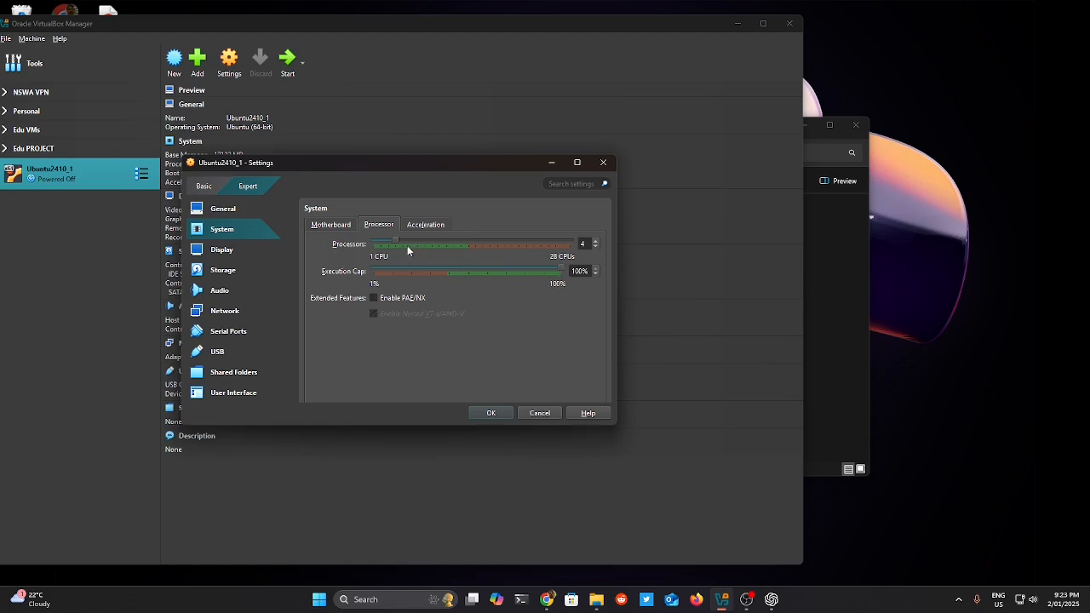
left_click(430, 224)
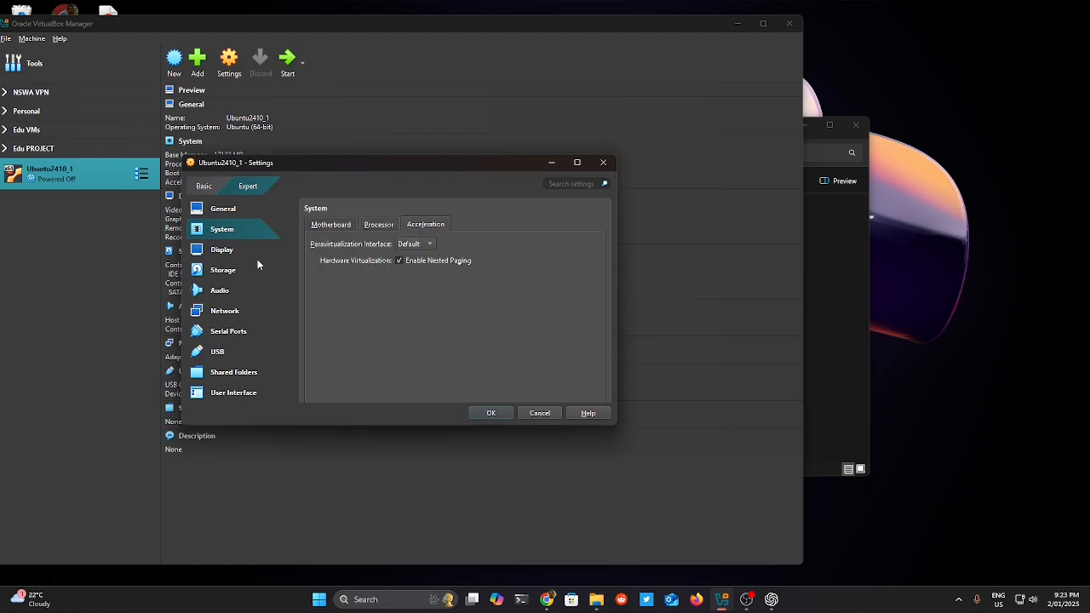
left_click(223, 250)
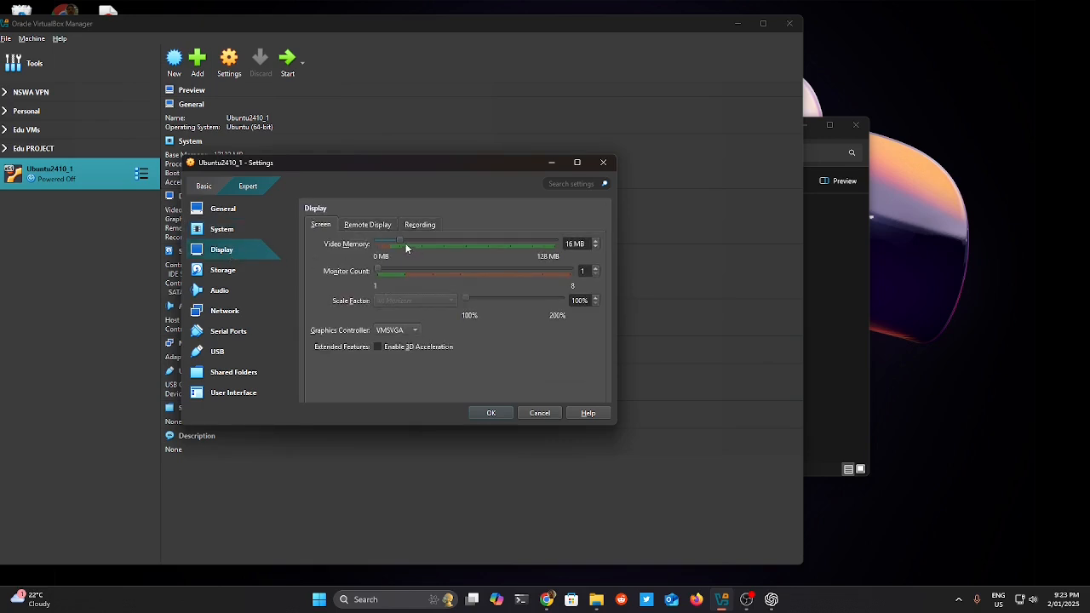
left_click_drag(406, 245, 556, 246)
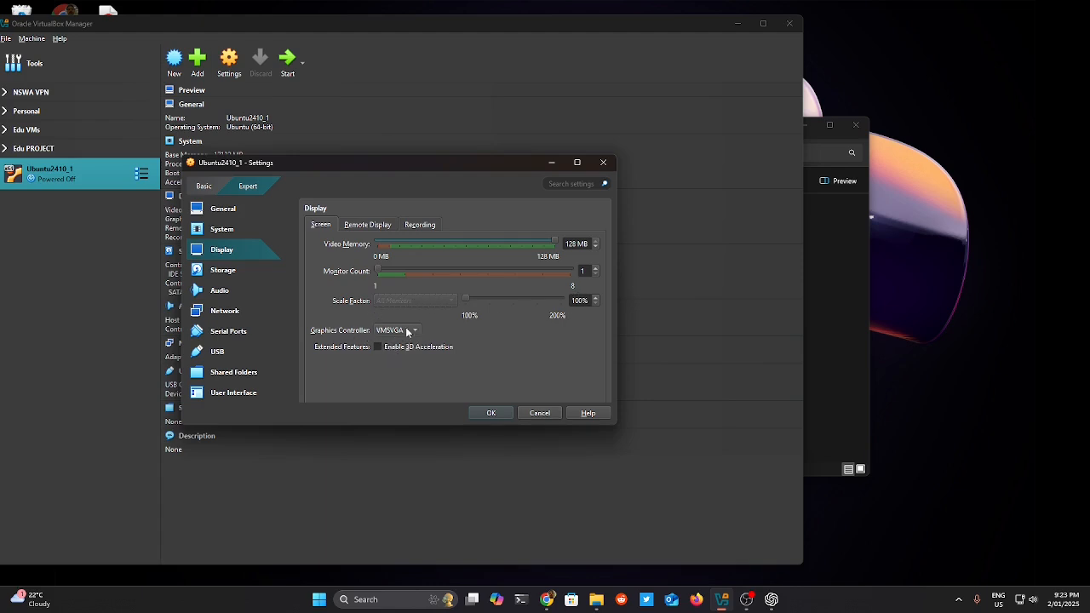
left_click(372, 226)
left_click(420, 227)
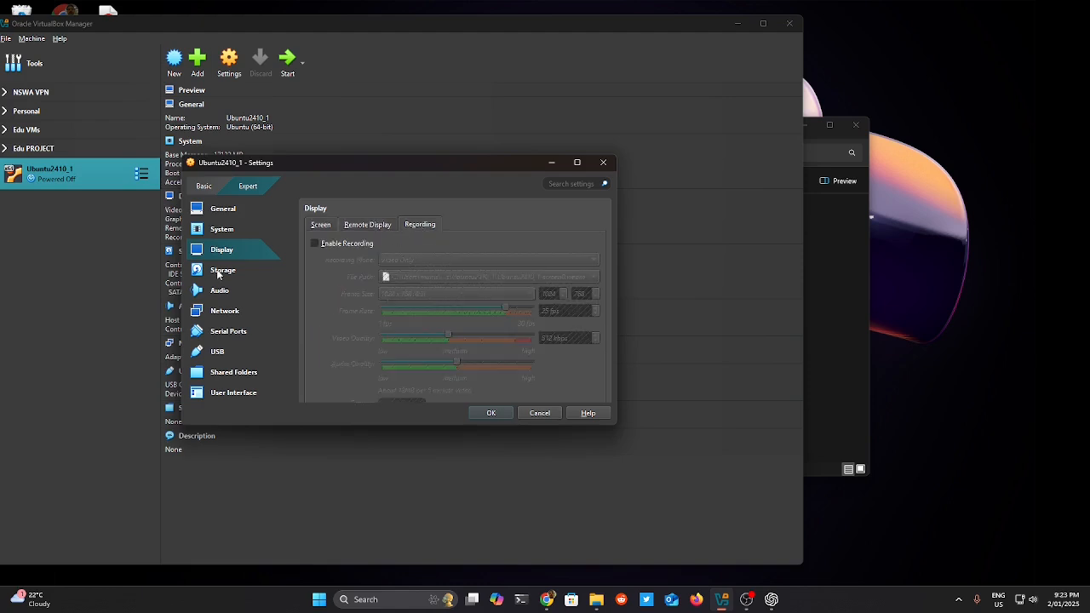
Inspect the Storage settings' optical drive and IDE controller without making changes.
left_click(222, 271)
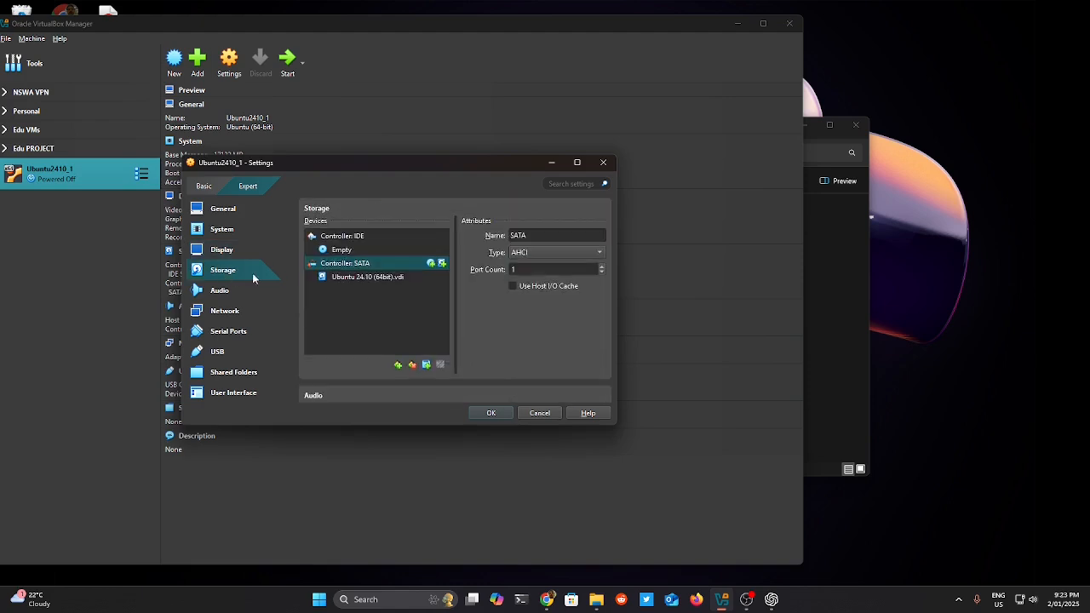
left_click(349, 250)
left_click(350, 238)
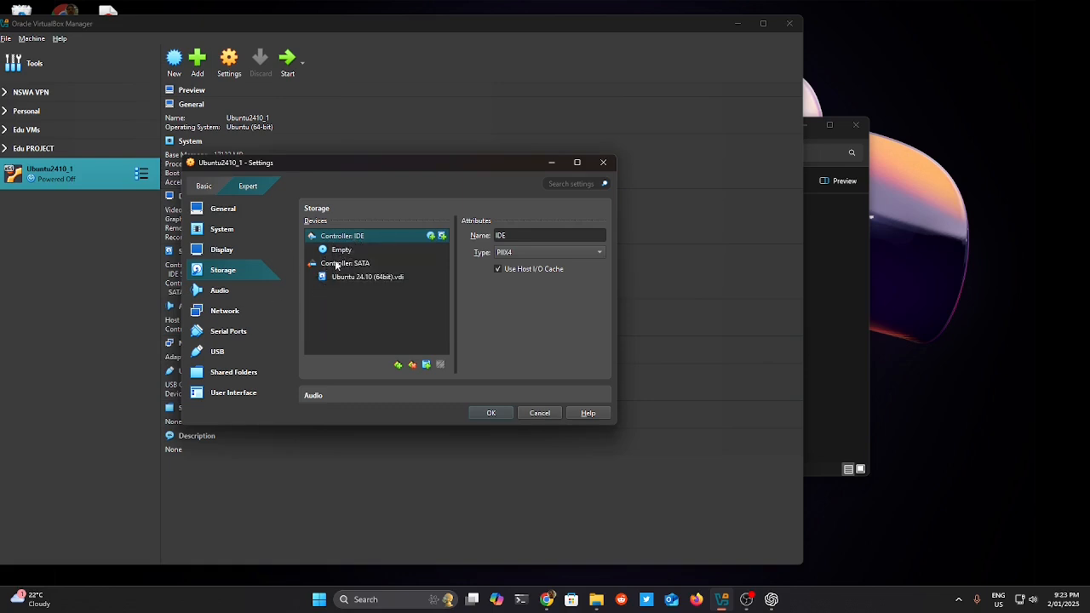
right_click(349, 239)
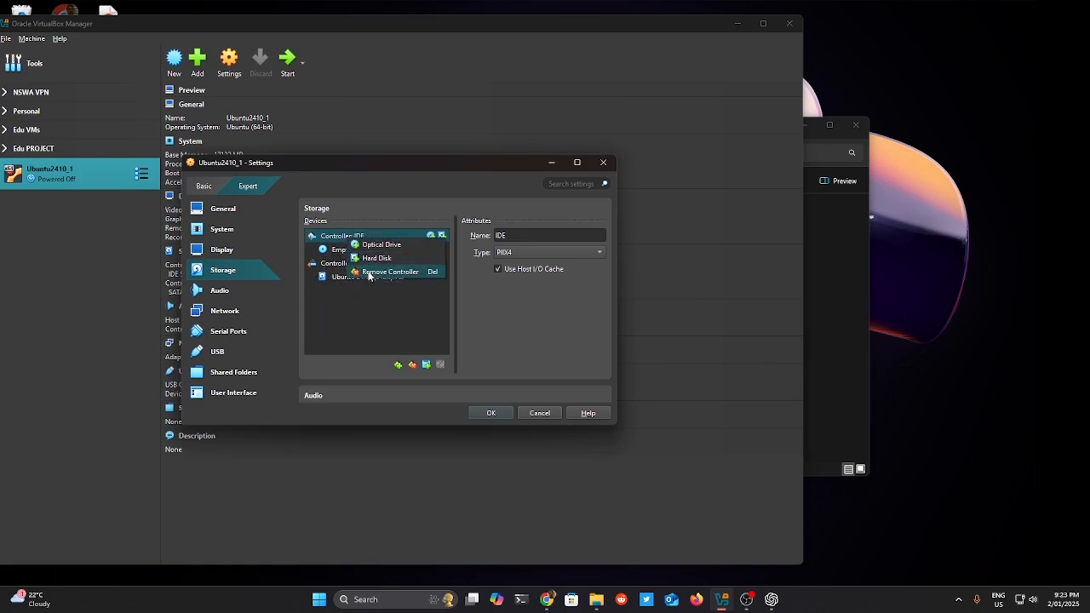
left_click(349, 313)
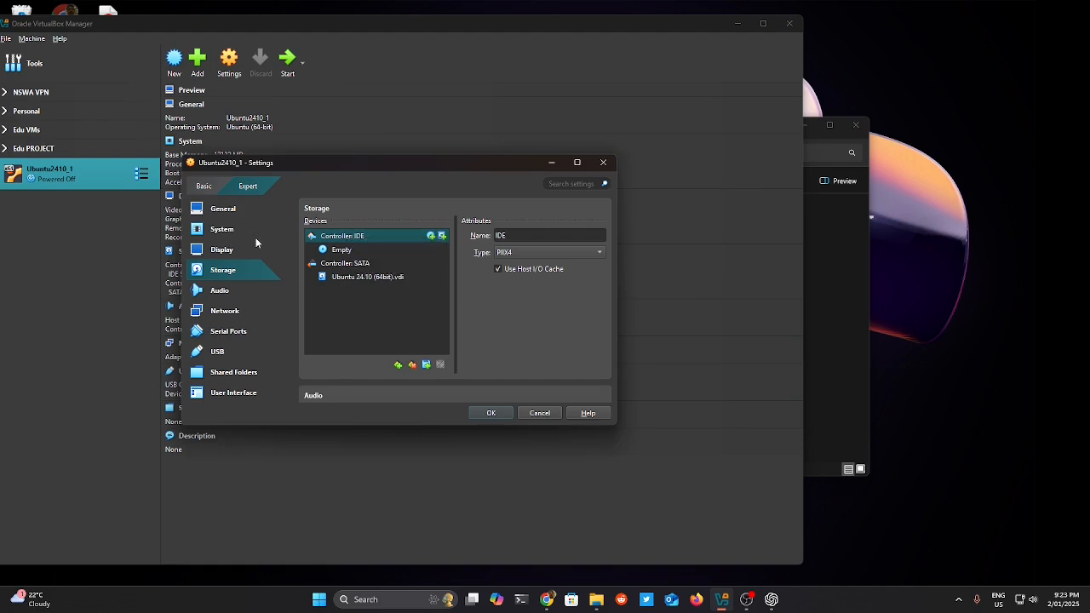
Review the Audio settings and the Network Adapter 2 and Adapter 1 (NAT) tabs.
left_click(223, 291)
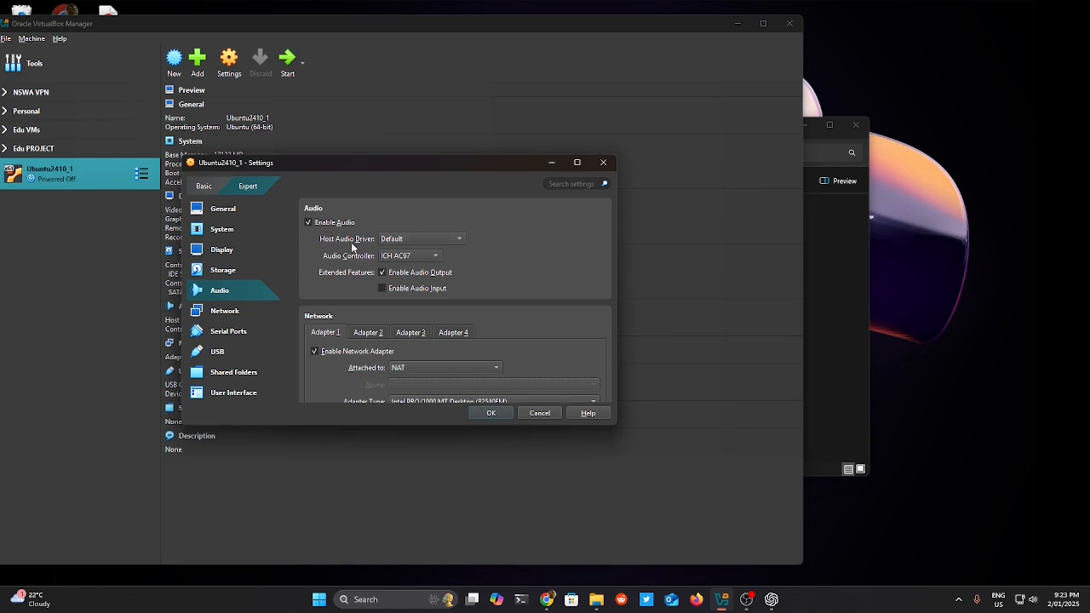
left_click(214, 316)
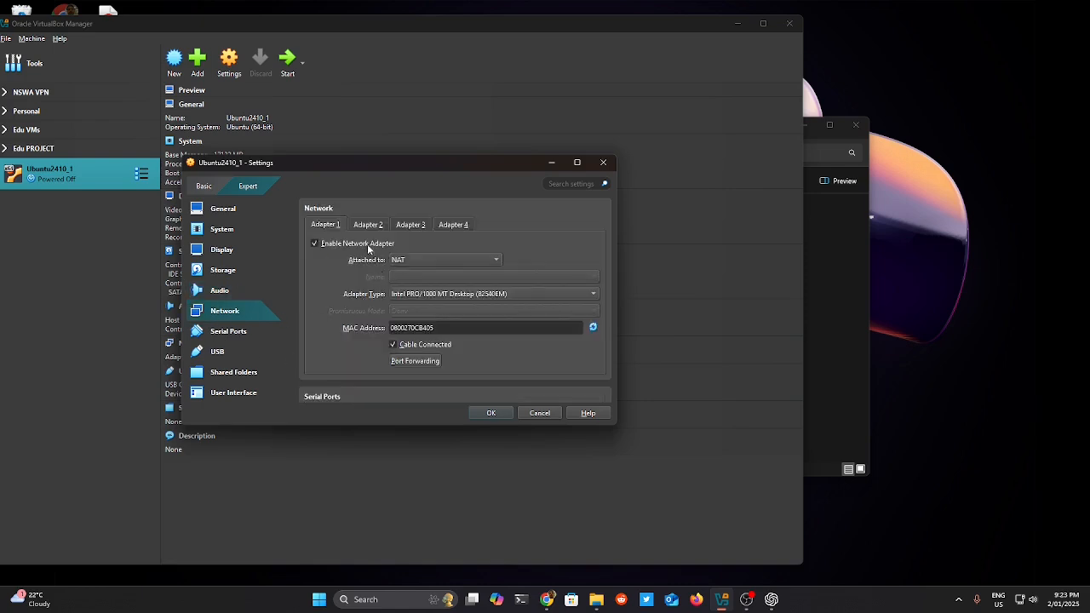
left_click(367, 227)
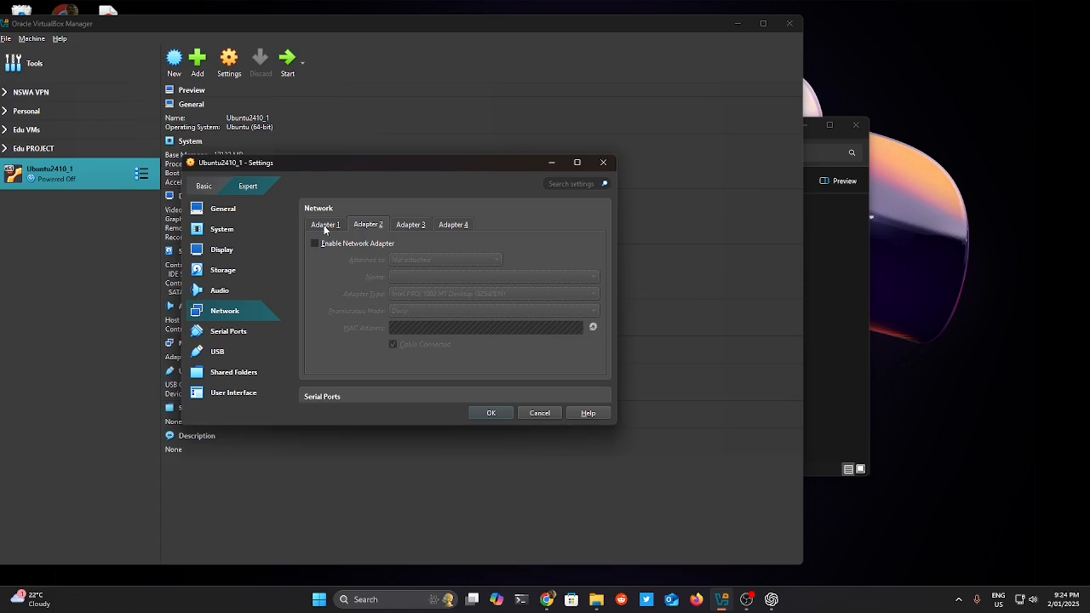
left_click(325, 226)
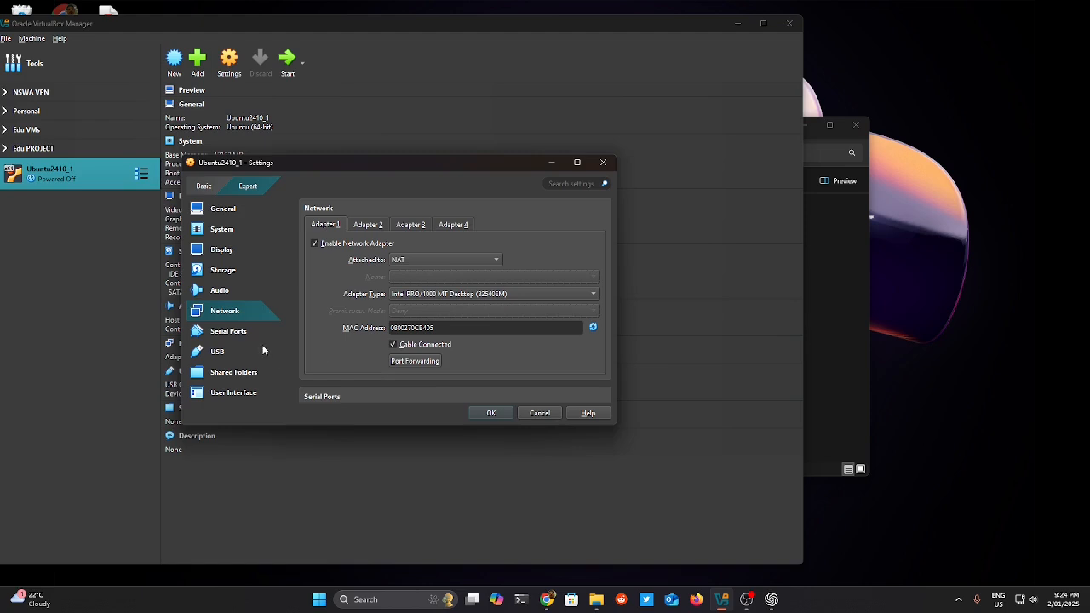
Save the settings with OK and start Ubuntu2410_1 in its own window.
left_click(488, 413)
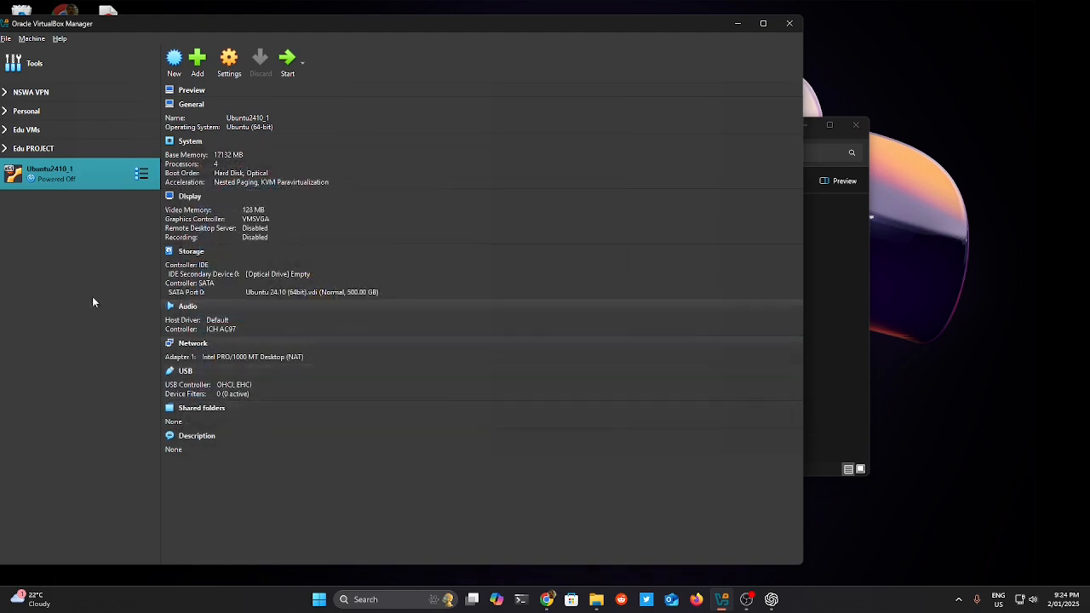
left_click(289, 62)
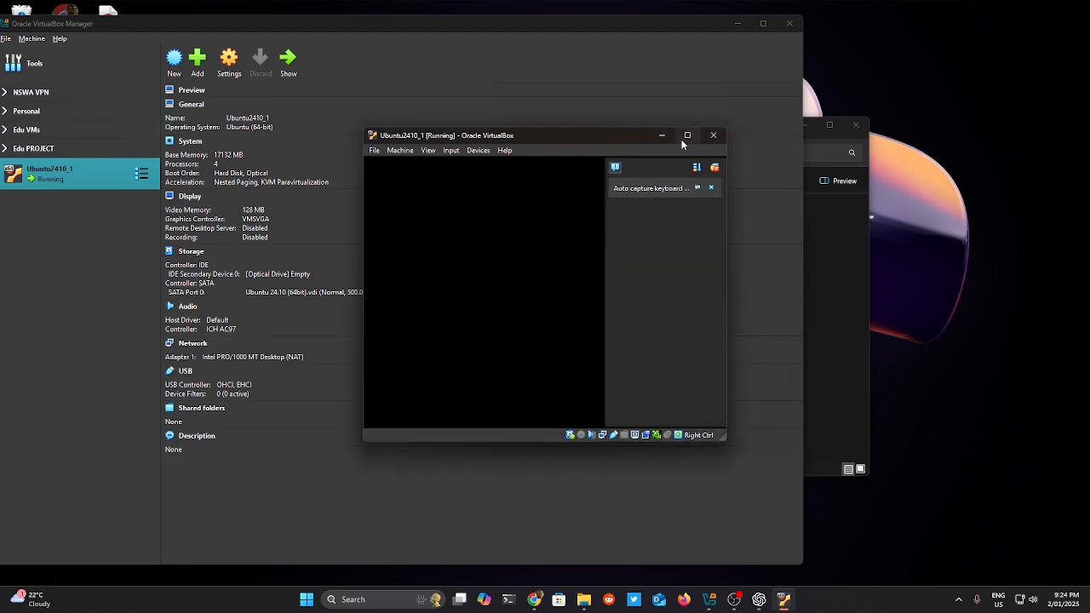
mouse_move(686, 137)
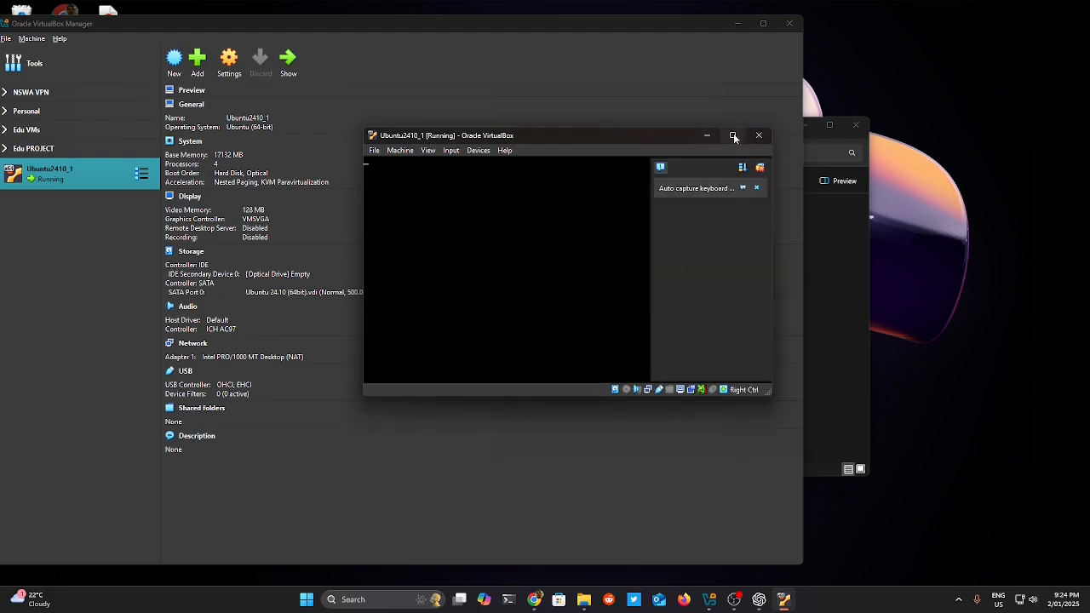
mouse_move(732, 136)
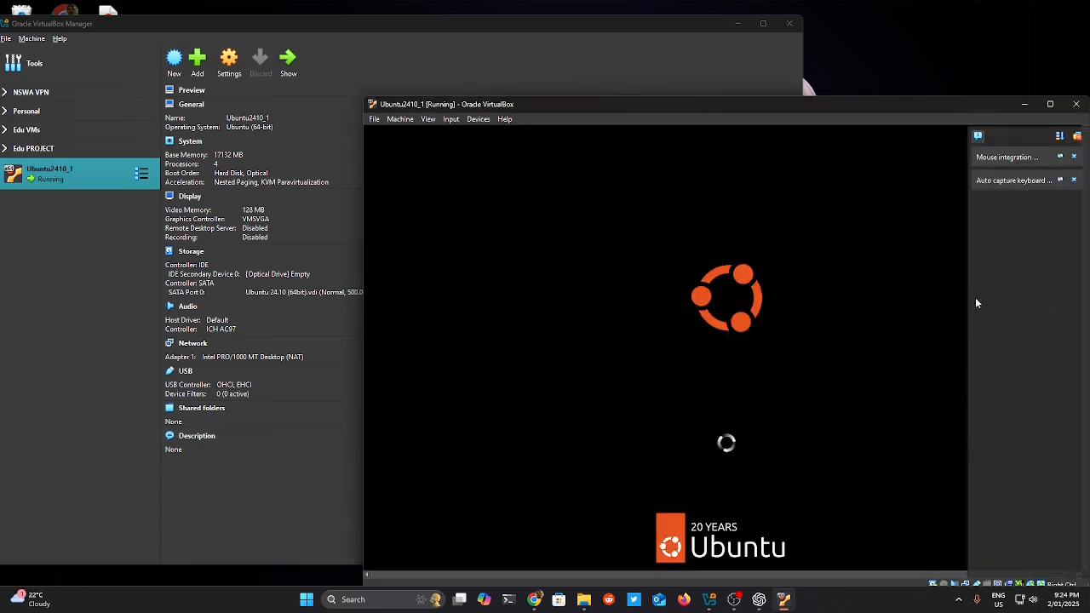
Move the VM window aside and log in to the Ubuntu user account, retyping the password after a failure.
left_click(1076, 136)
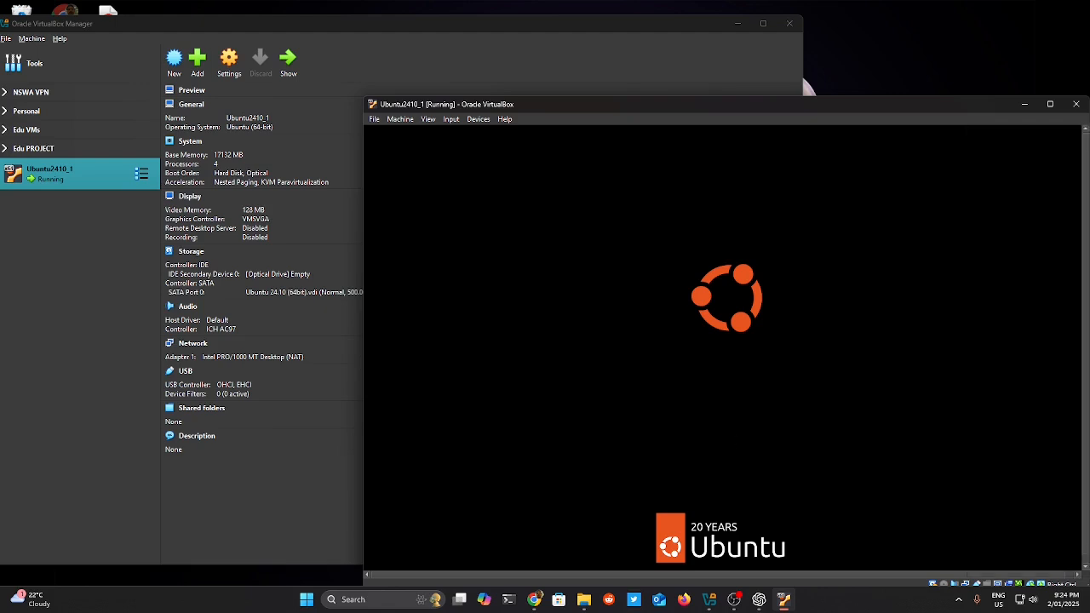
left_click_drag(530, 107, 343, 65)
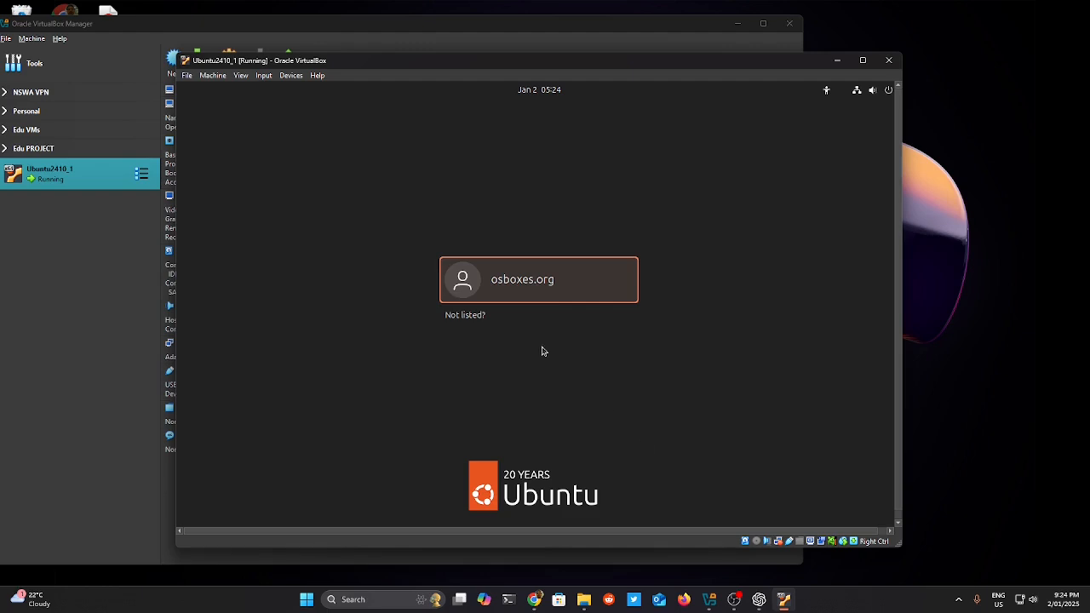
left_click(516, 279)
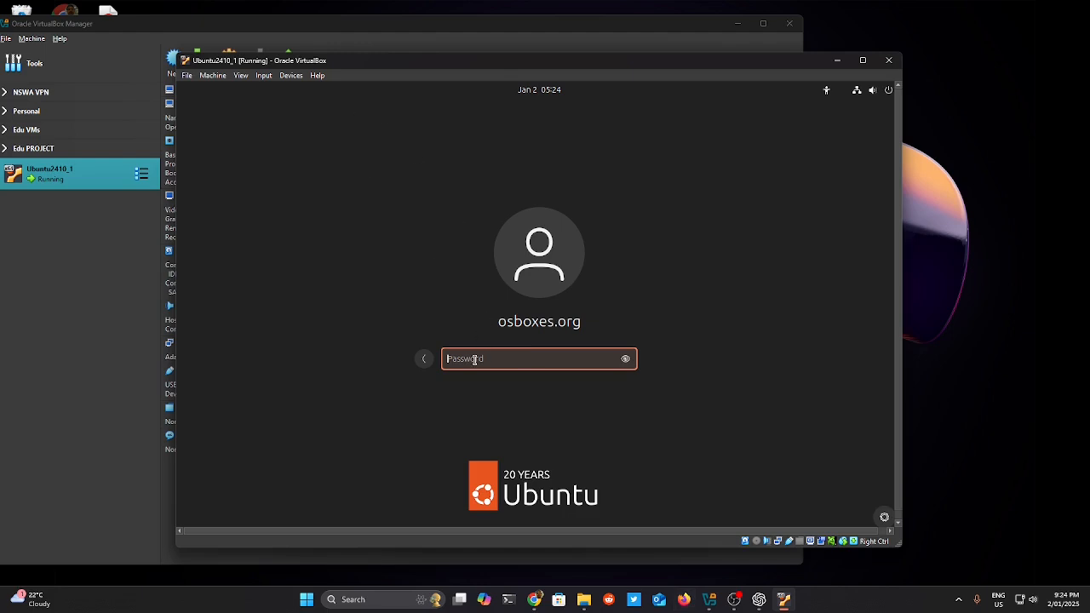
type("osboxes.org")
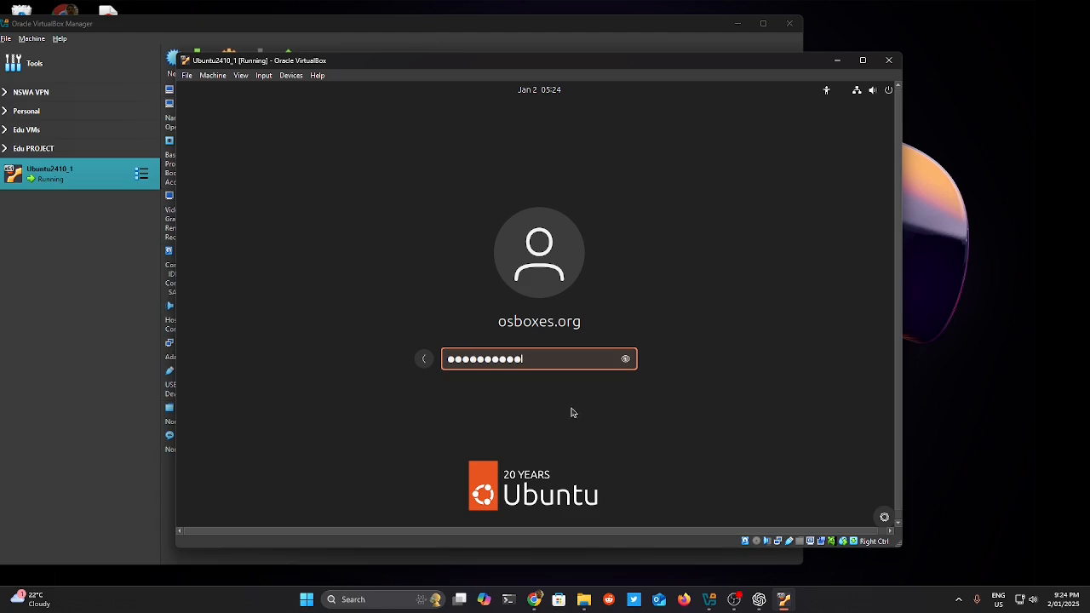
key("Return")
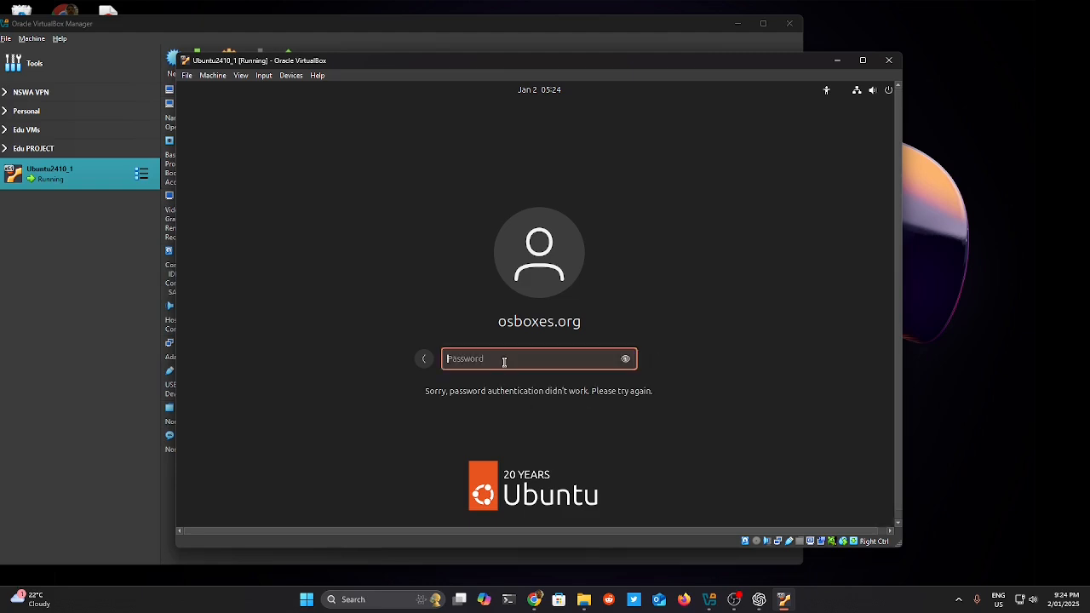
type("os")
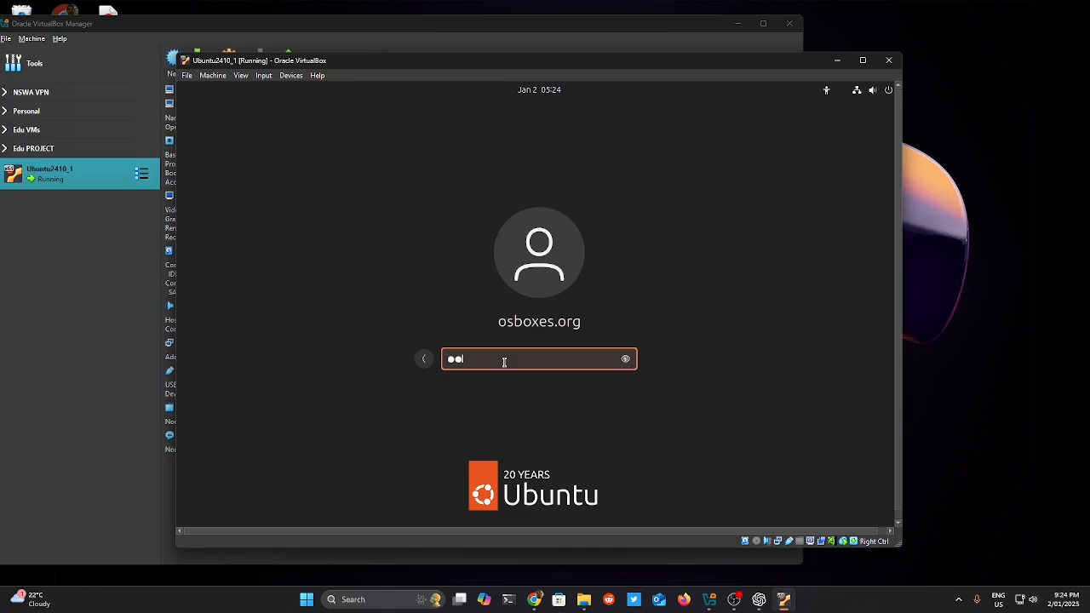
type("boxe")
key("Return")
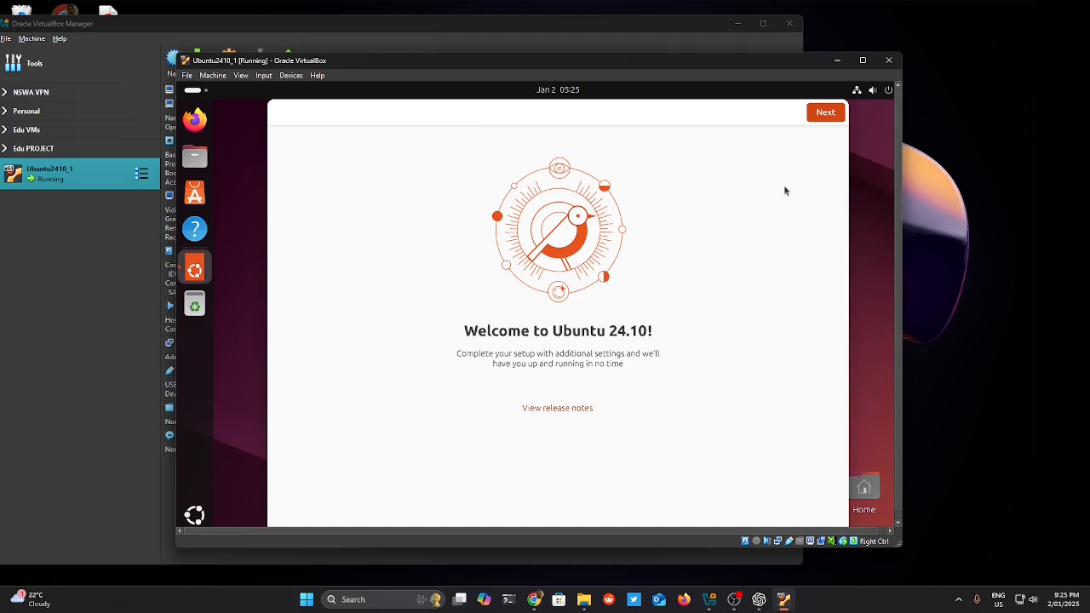
Step through Ubuntu's welcome pages choosing 'No, don't share system data', then Finish.
left_click(827, 117)
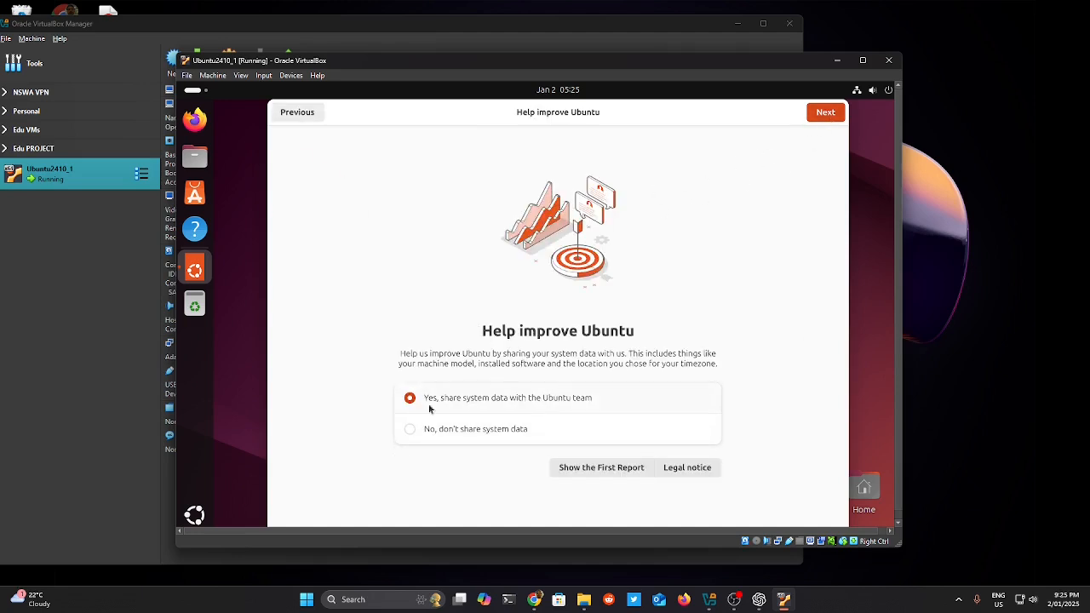
left_click(410, 430)
left_click(825, 113)
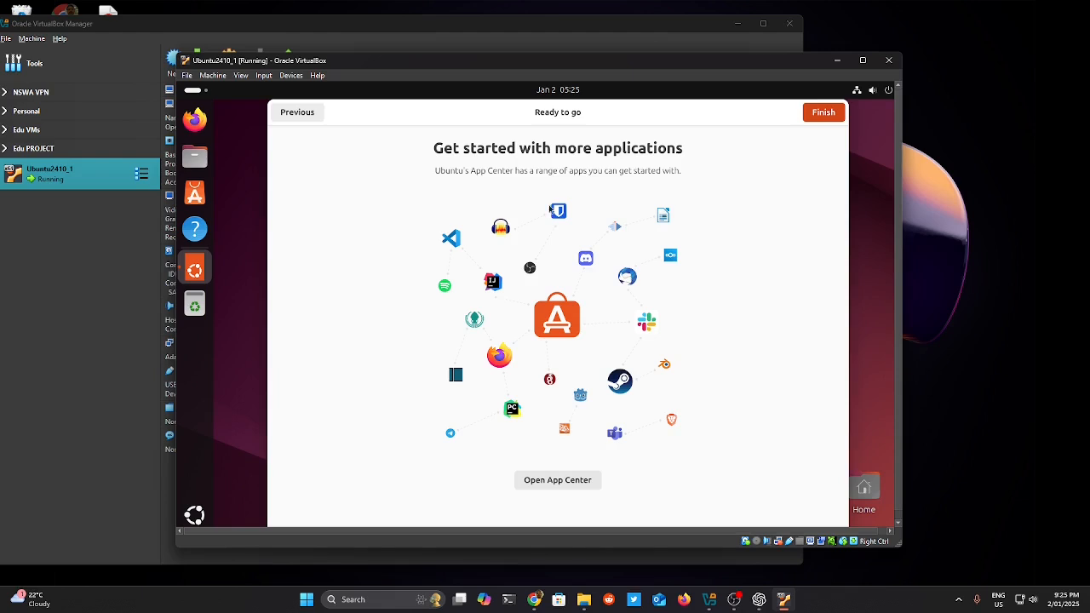
left_click(819, 116)
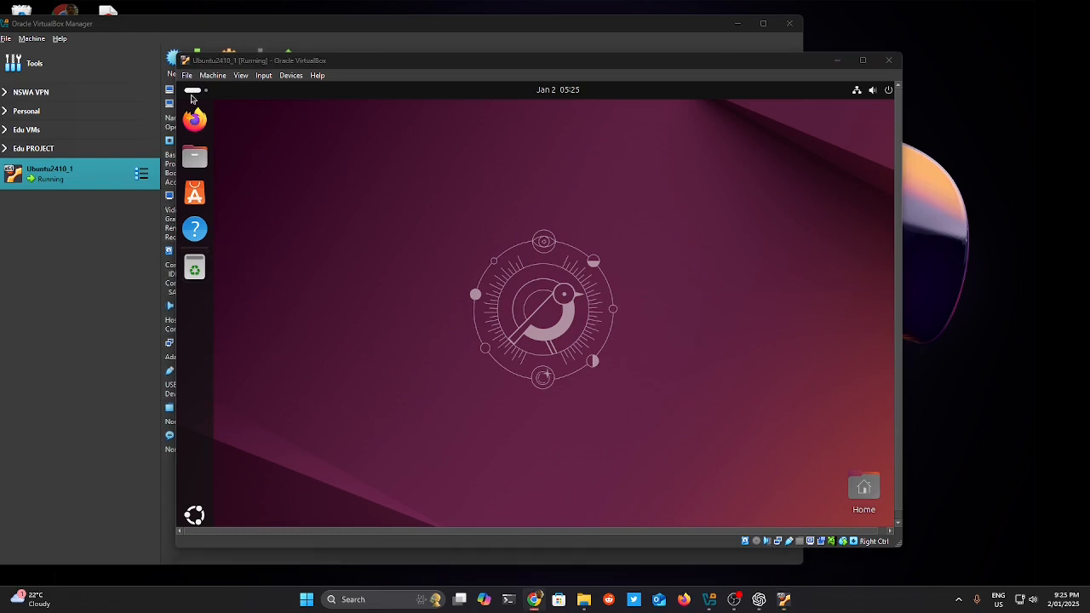
Maximize the VM window, try View > Full-screen Mode, then right-click the guest desktop.
double_click(517, 67)
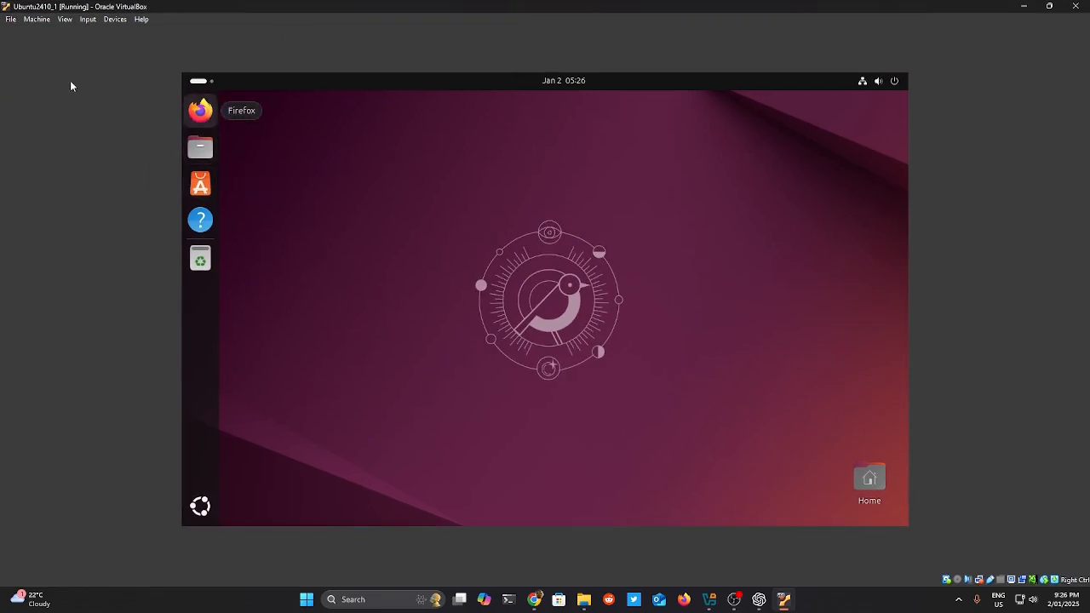
left_click(65, 20)
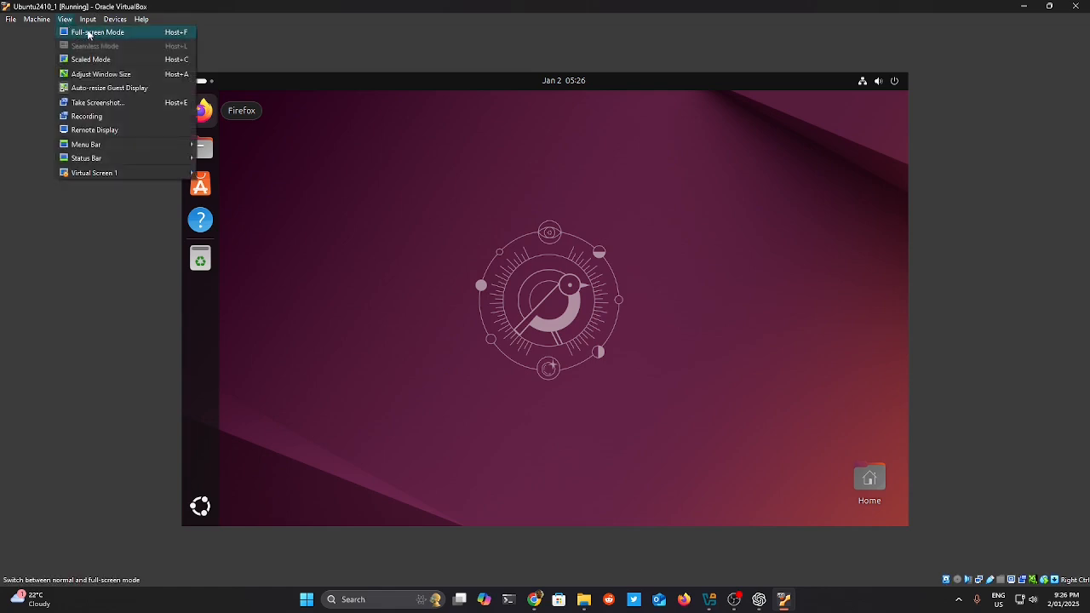
left_click(96, 32)
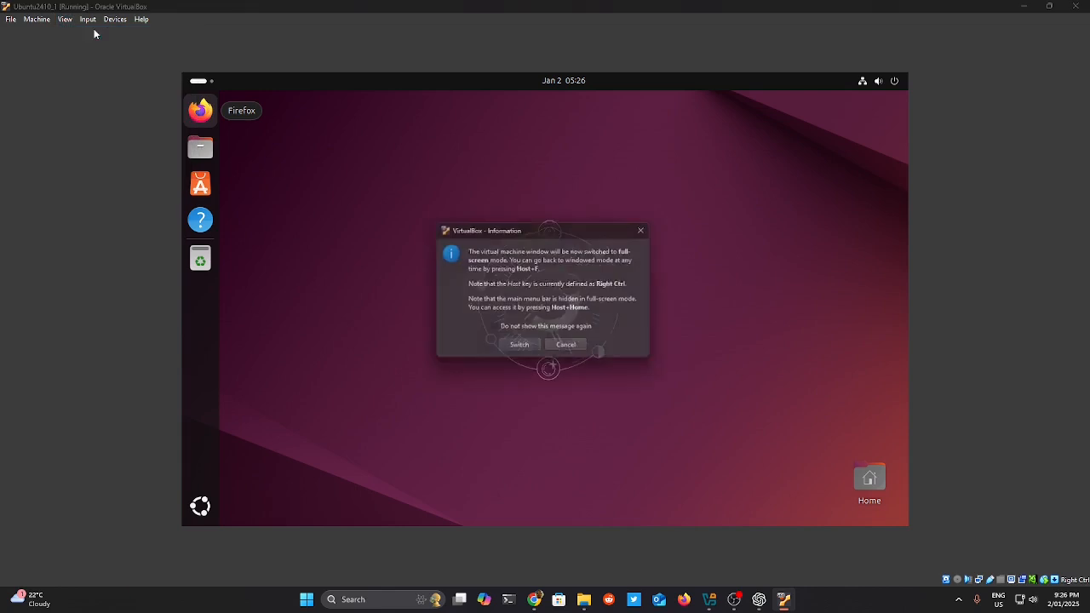
left_click(527, 349)
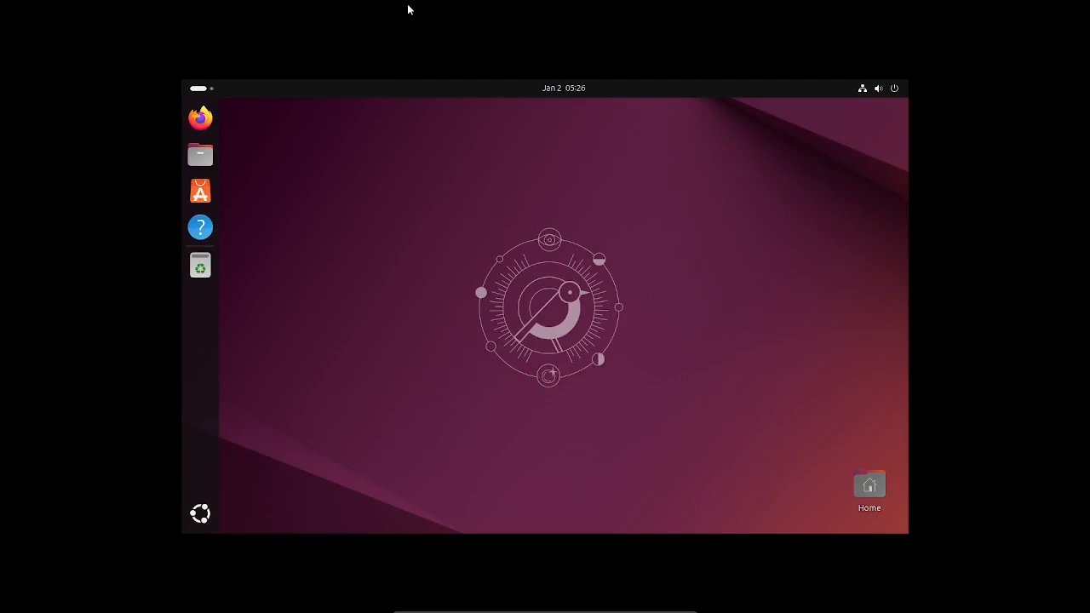
right_click(433, 178)
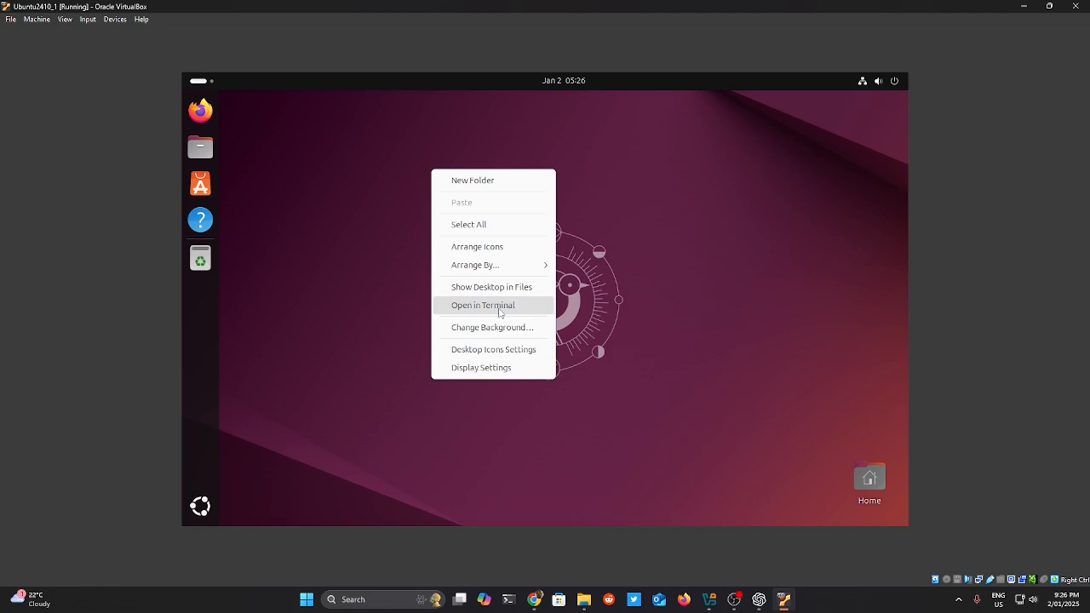
Open a terminal in the Desktop folder and run 'sudo apt update -y && sudo apt upgrade -y'.
left_click(500, 307)
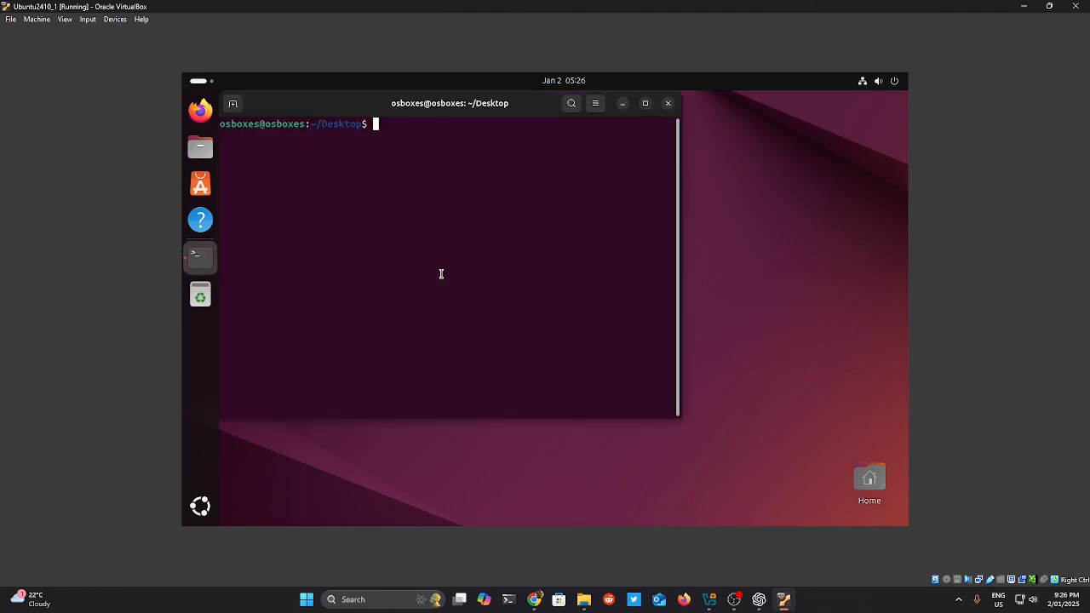
type("sudo ap")
key("BackSpace")
key("BackSpace")
type("apt update -y && sudo a")
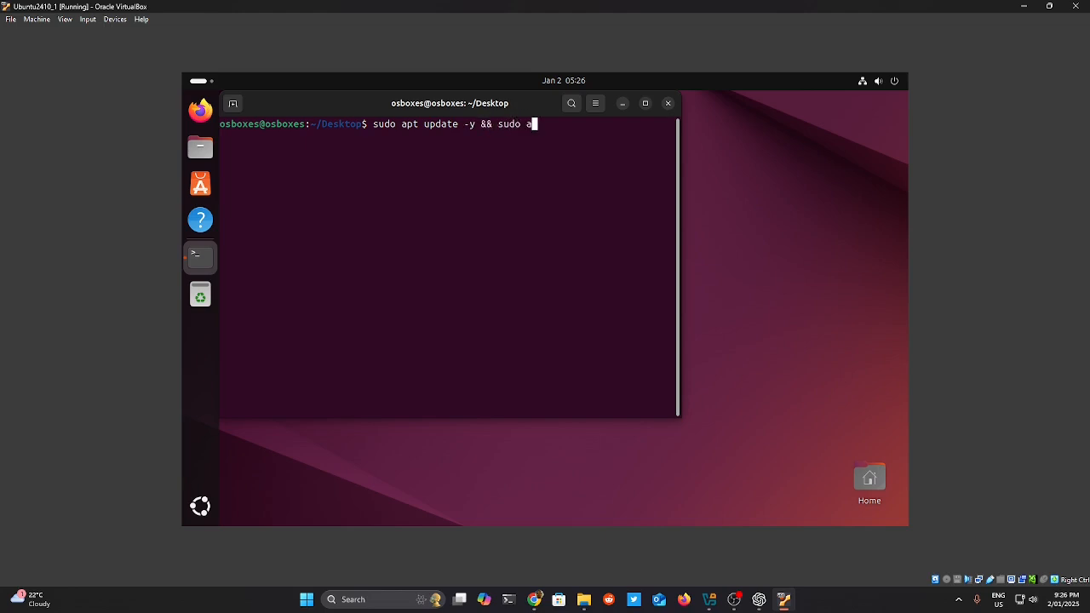
type("pt upgrade -y")
key("Return")
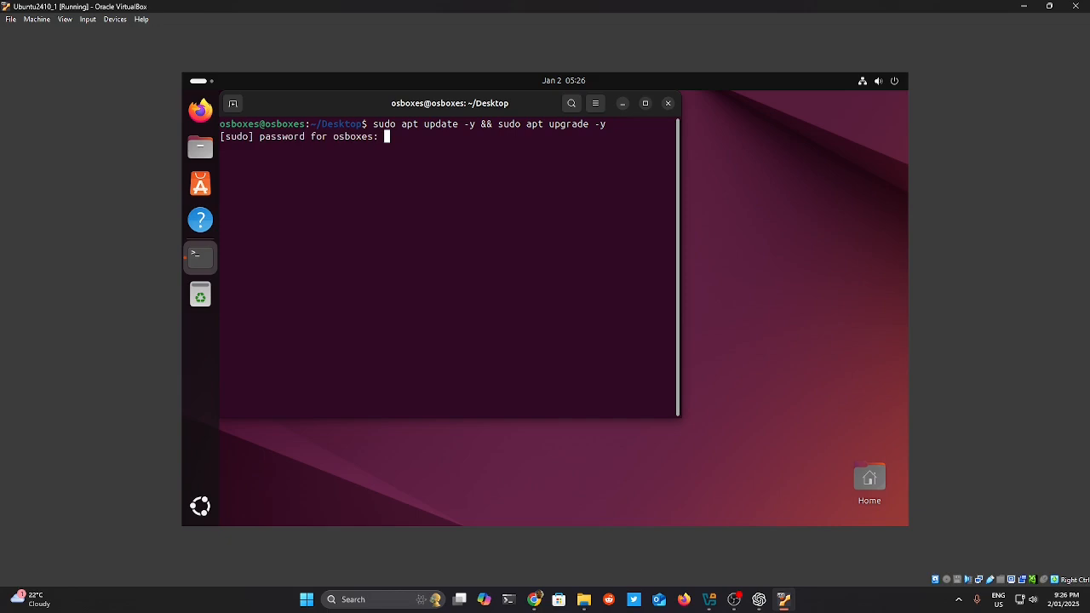
Submit the sudo password to start the 113-package upgrade and widen the terminal window.
key("Return")
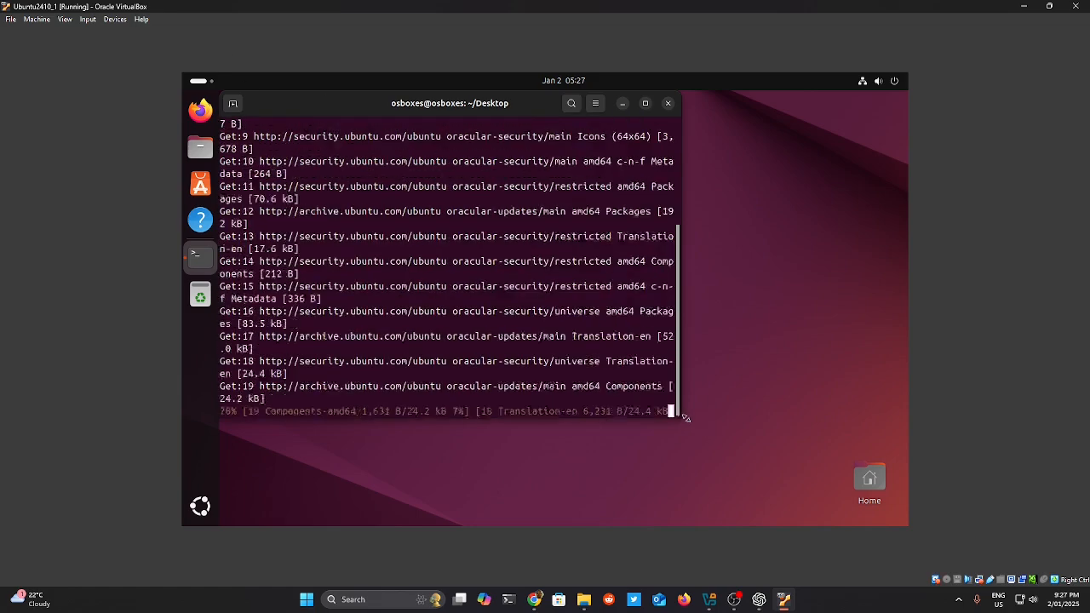
left_click_drag(682, 419, 854, 494)
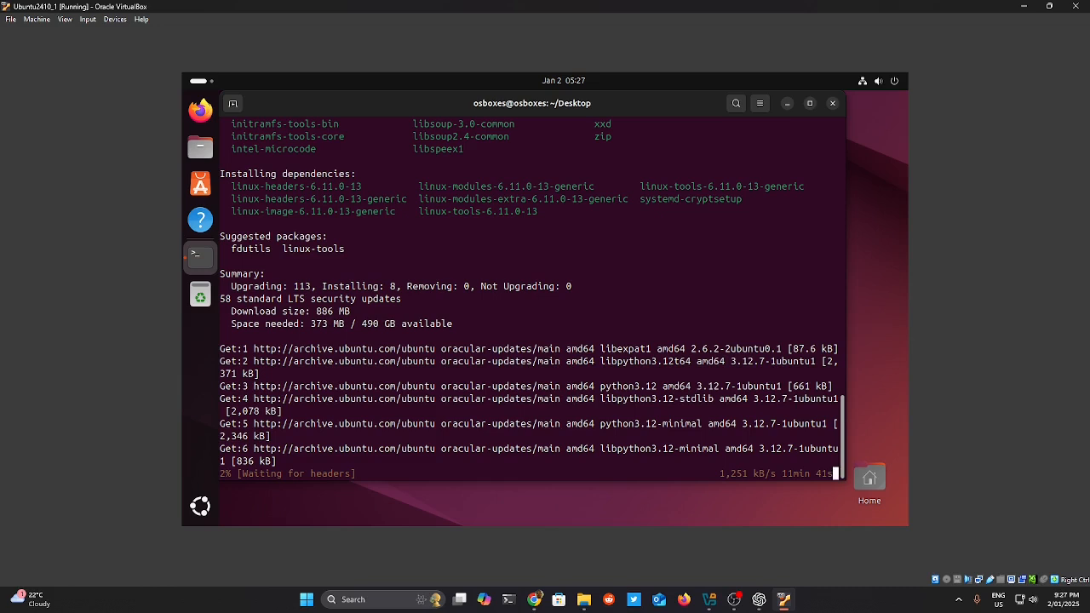
Switch away from the VM while the apt upgrade runs until the prompt returns.
key("alt+Tab")
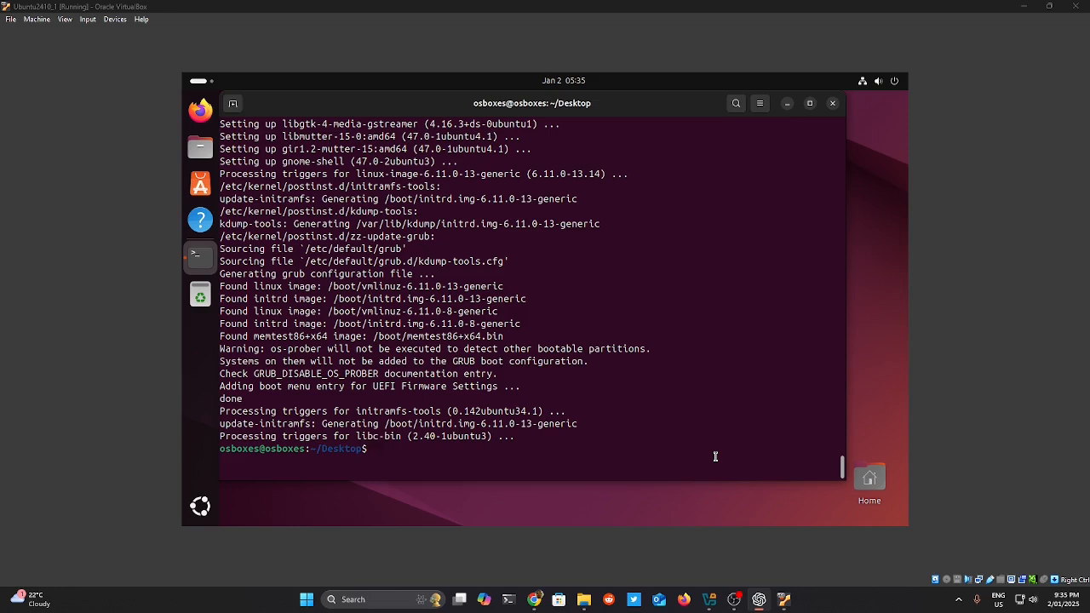
Run 'sudo apt install build-essential', confirm with y, then exit the terminal.
type("sudo")
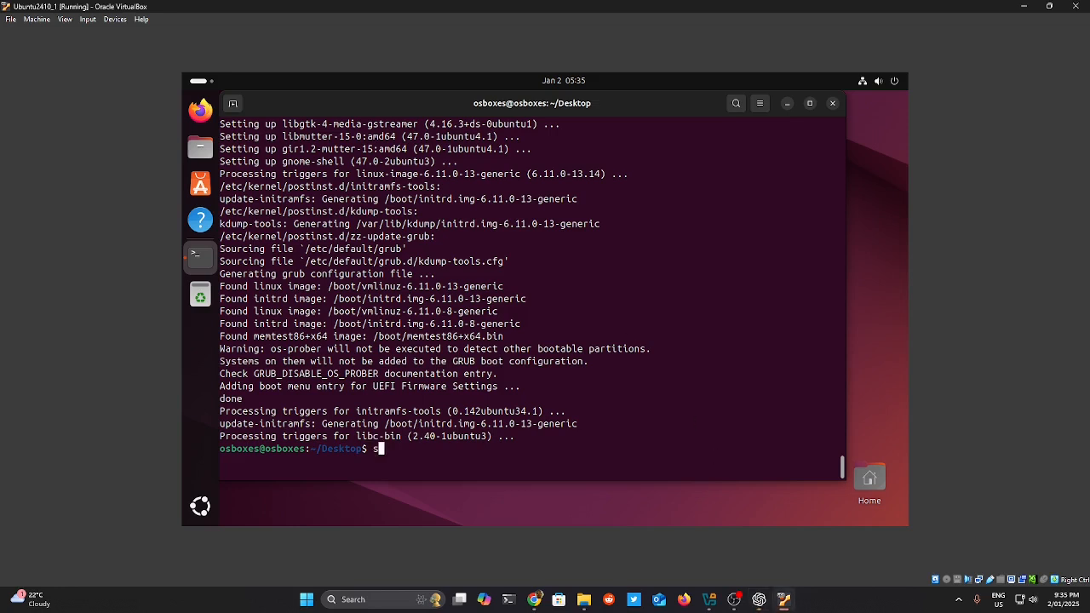
type(" apt isntall")
key("BackSpace")
key("BackSpace")
key("BackSpace")
key("BackSpace")
key("BackSpace")
key("BackSpace")
type("nstall build-essential")
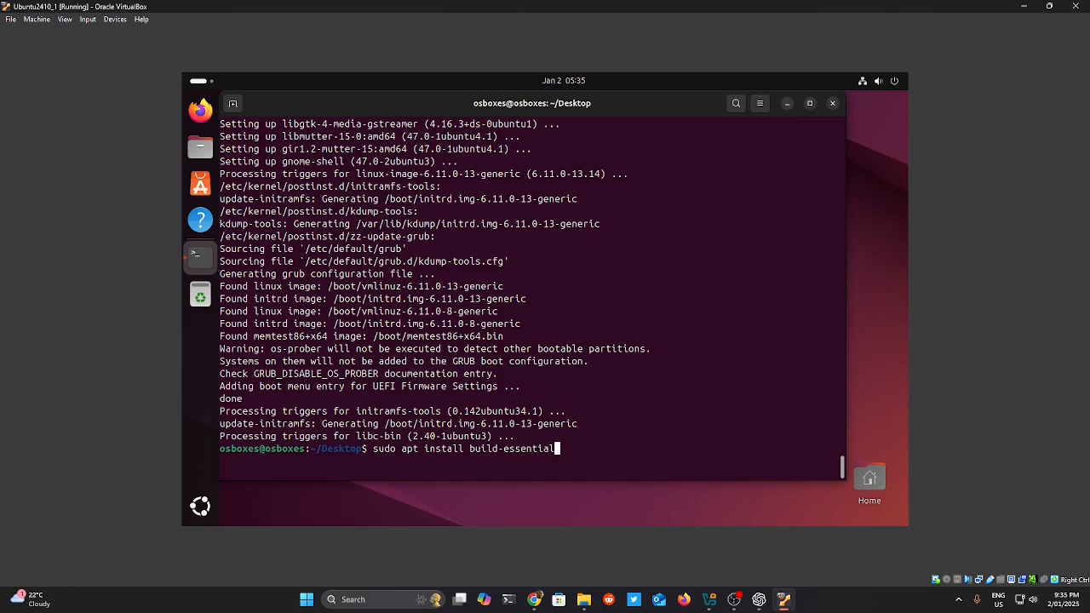
key("Return")
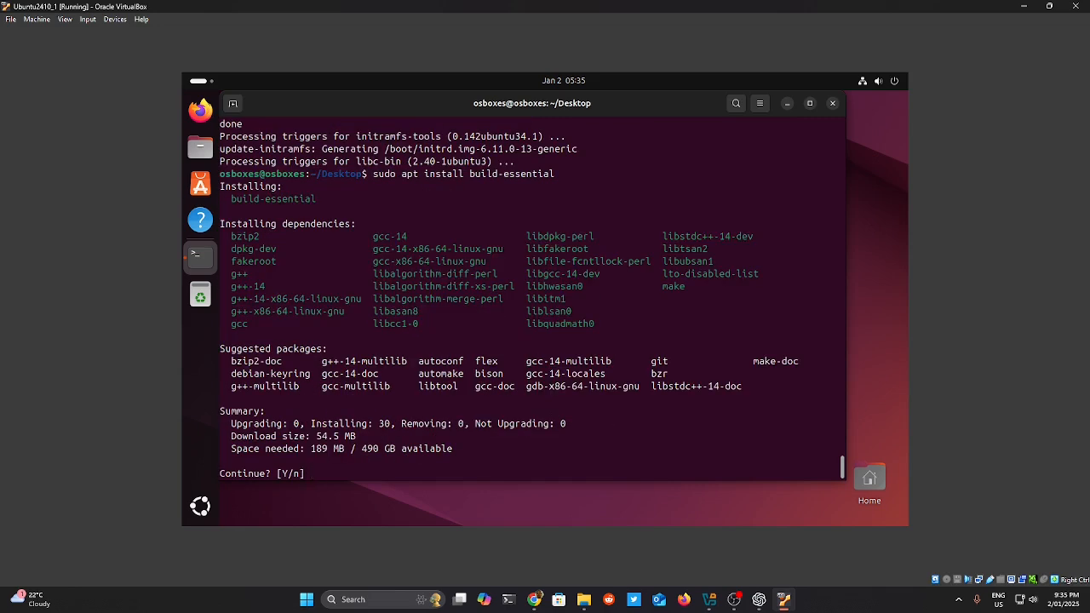
type("y")
key("Return")
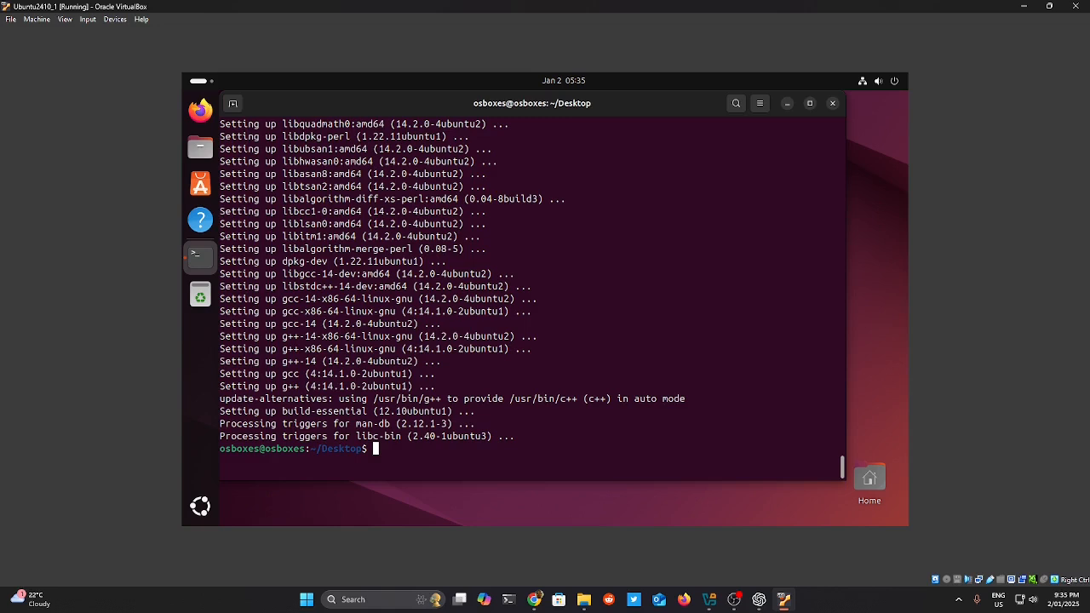
type("exit")
key("Return")
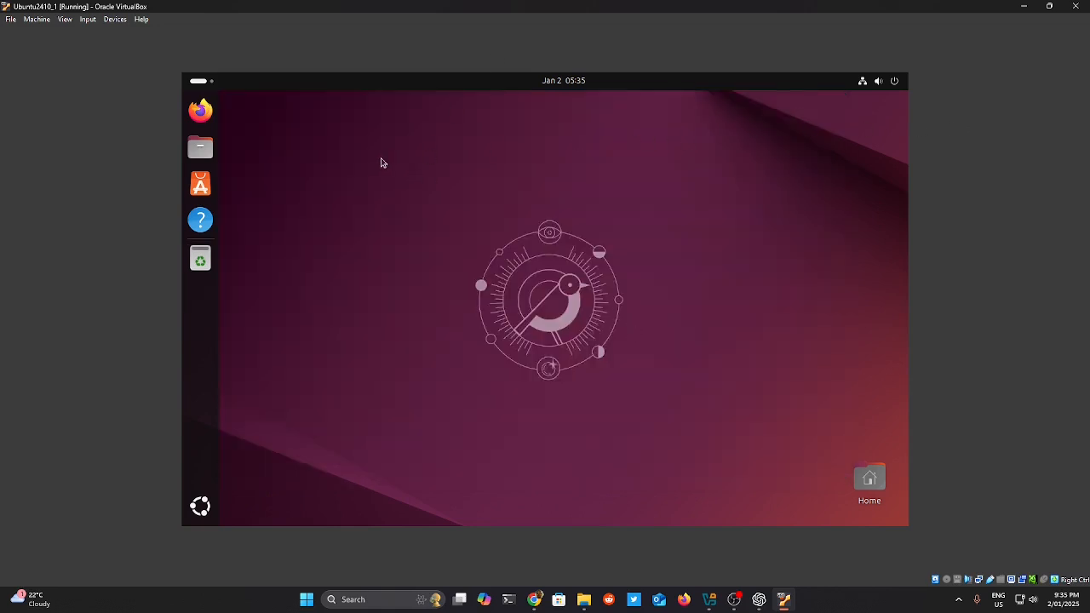
left_click(66, 21)
left_click(87, 32)
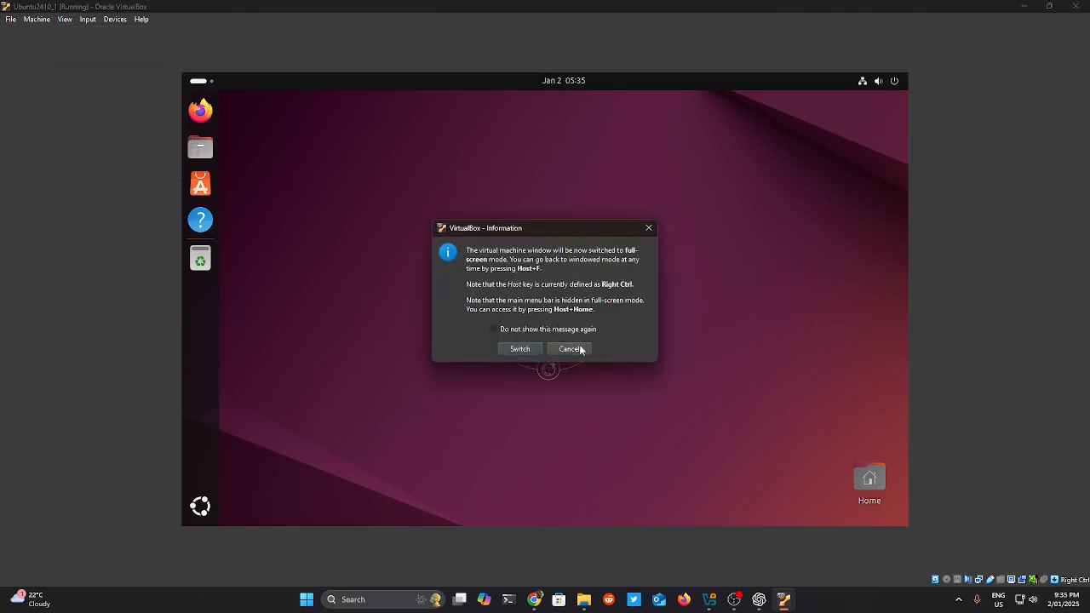
left_click(525, 350)
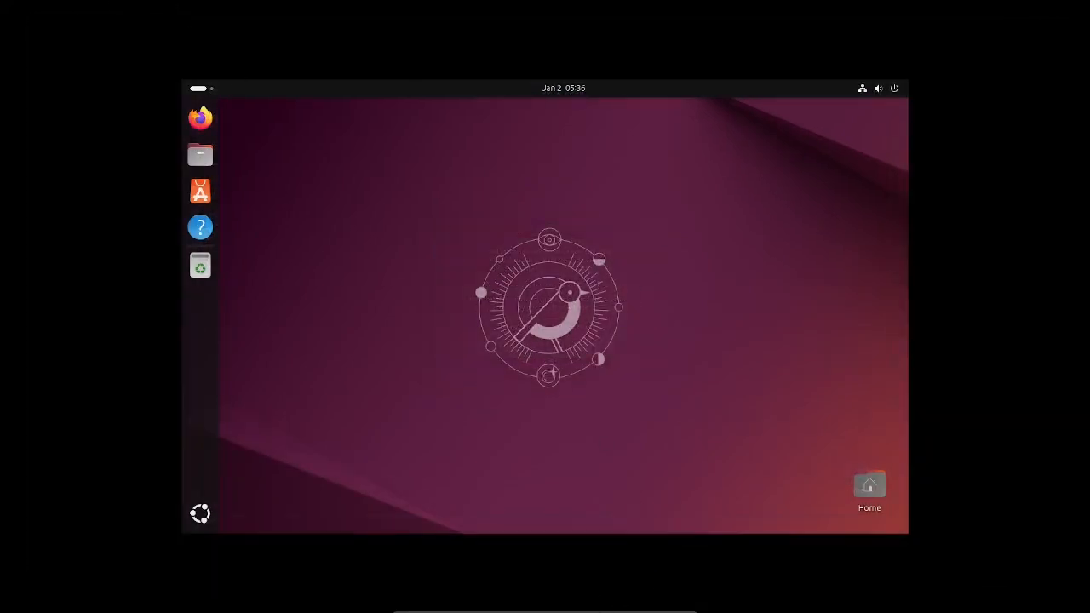
mouse_move(545, 611)
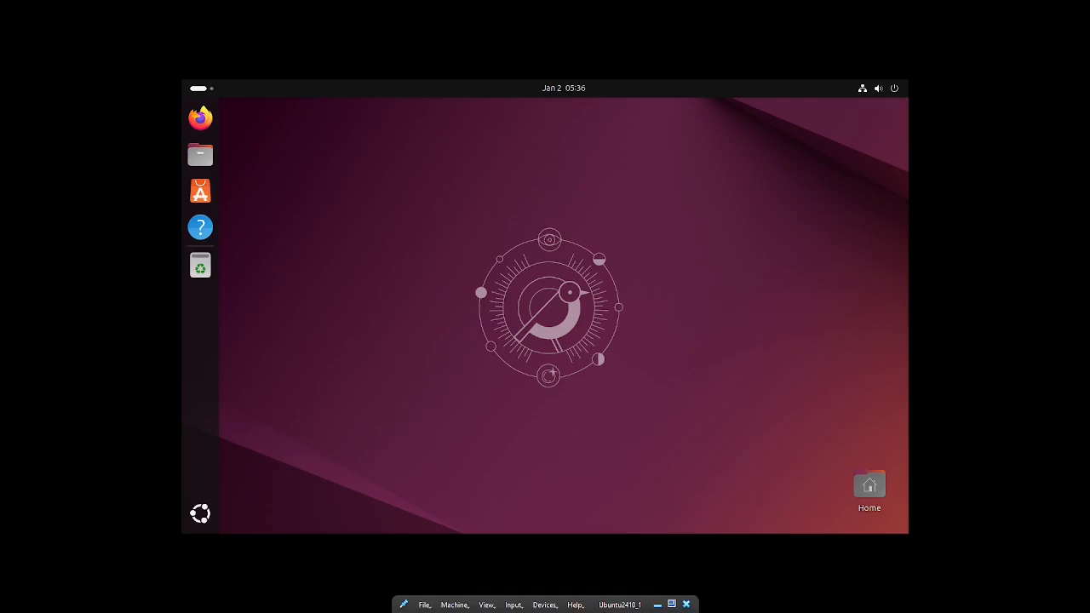
left_click(671, 604)
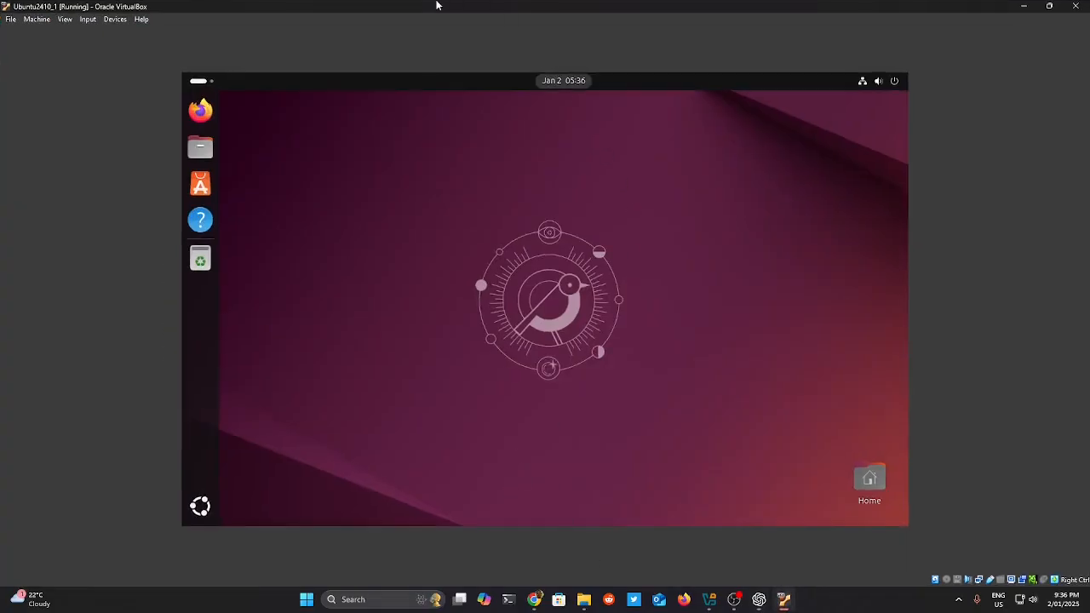
Insert the Guest Additions CD image into the VM and open the disc's contents.
left_click(115, 21)
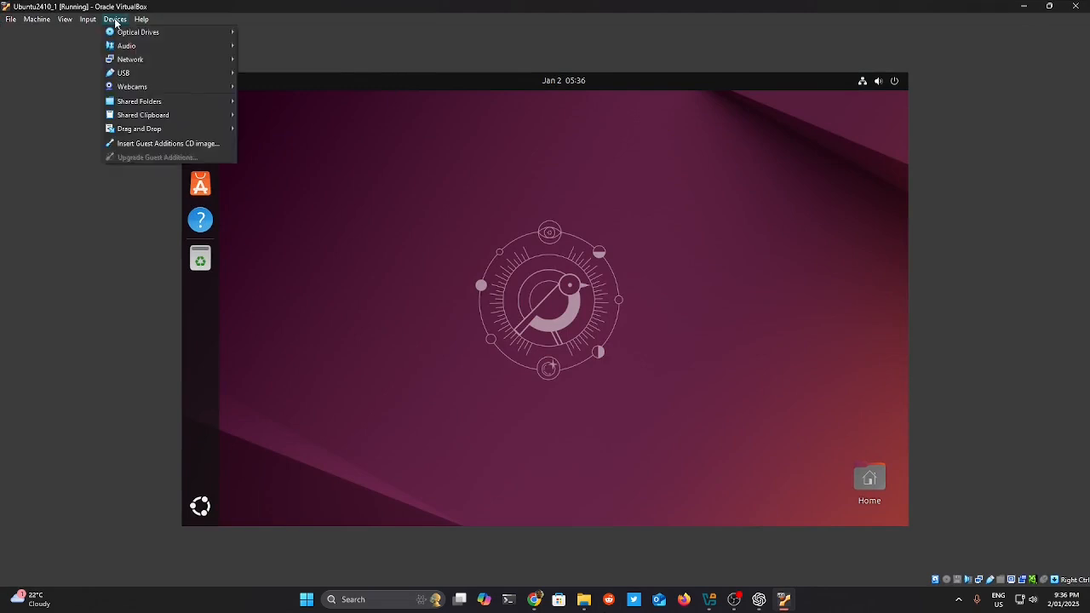
left_click(143, 145)
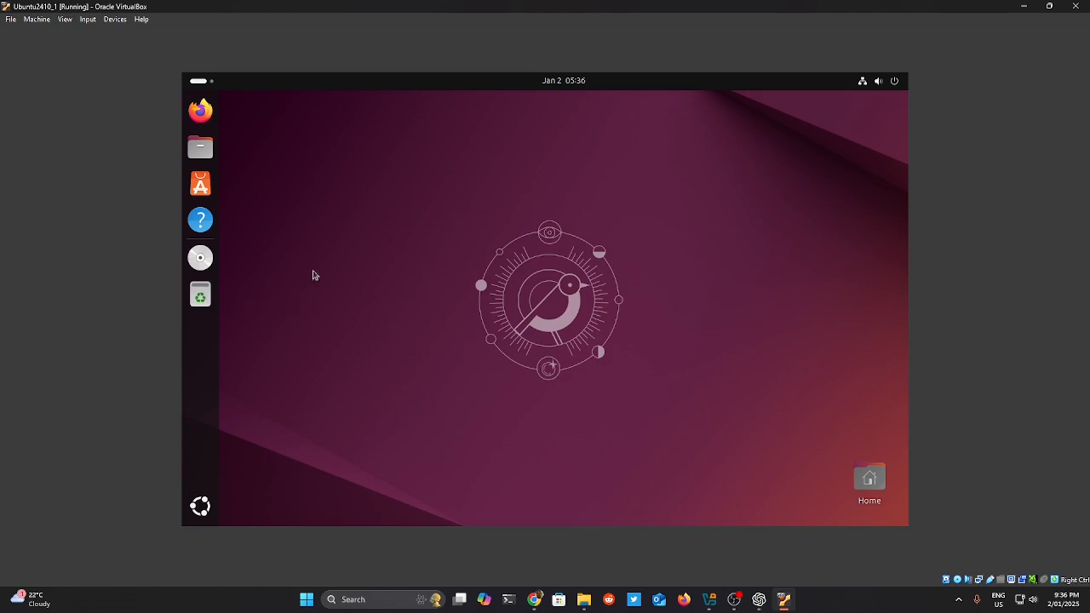
left_click(201, 258)
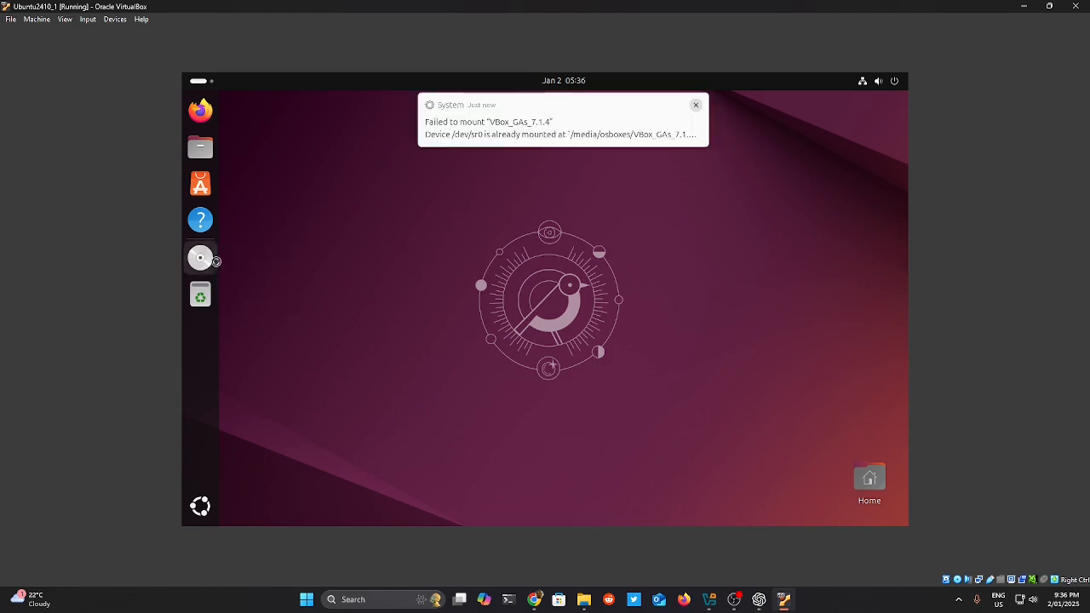
left_click(696, 105)
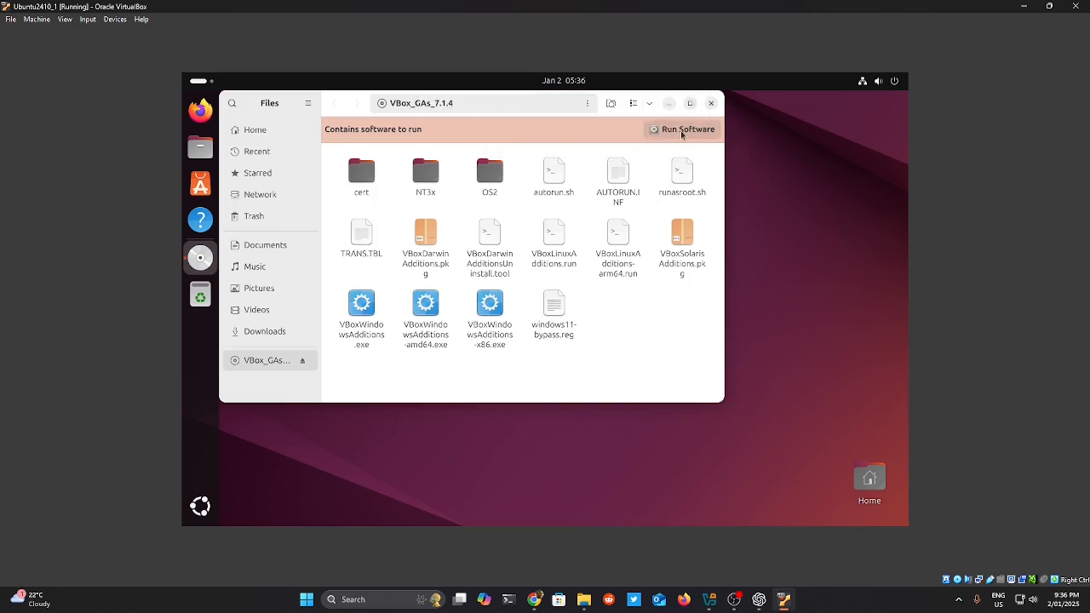
Run the disc's installer, authenticate with the account password, answer yes, and close Files.
left_click(681, 132)
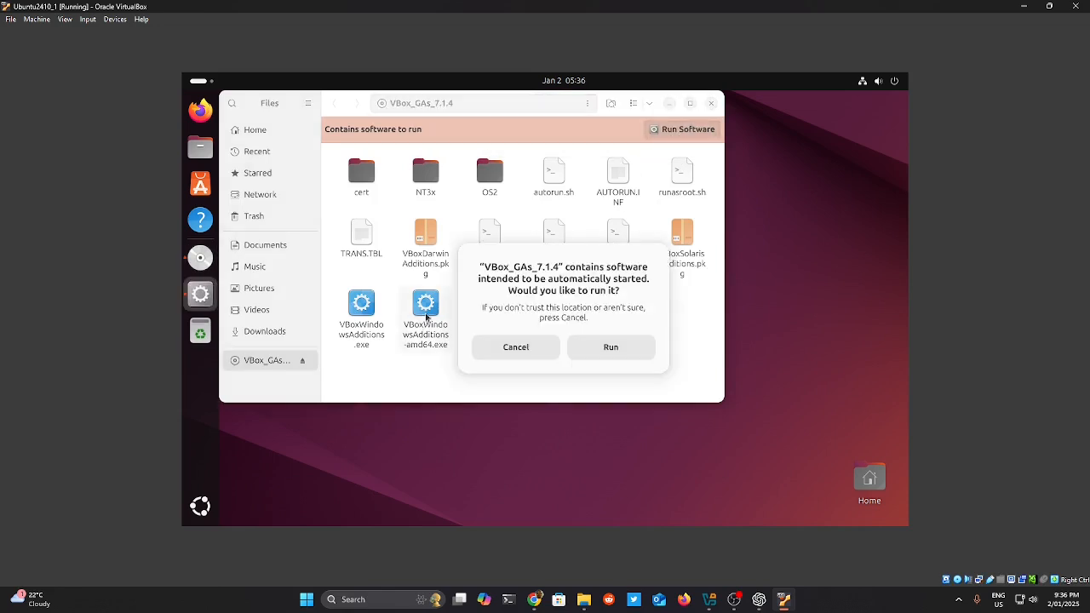
left_click(612, 348)
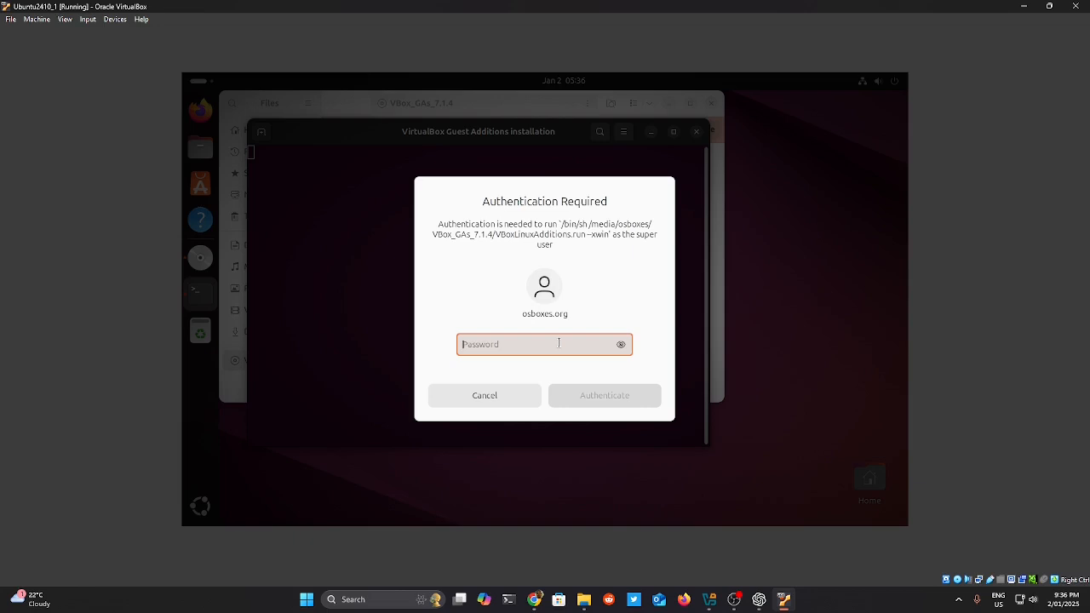
type("osboxes.")
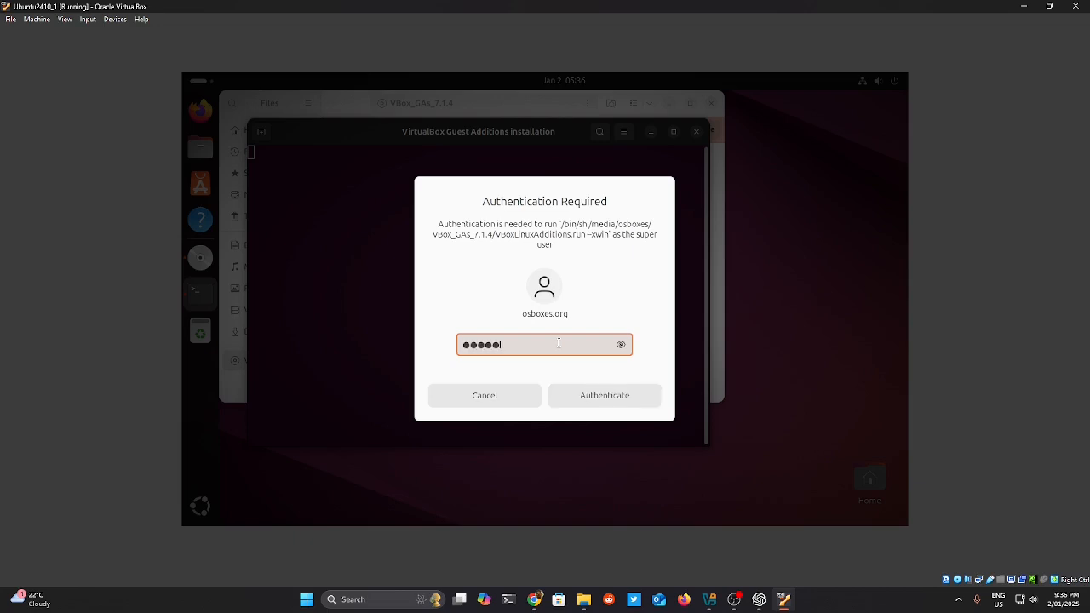
type("org")
left_click(601, 397)
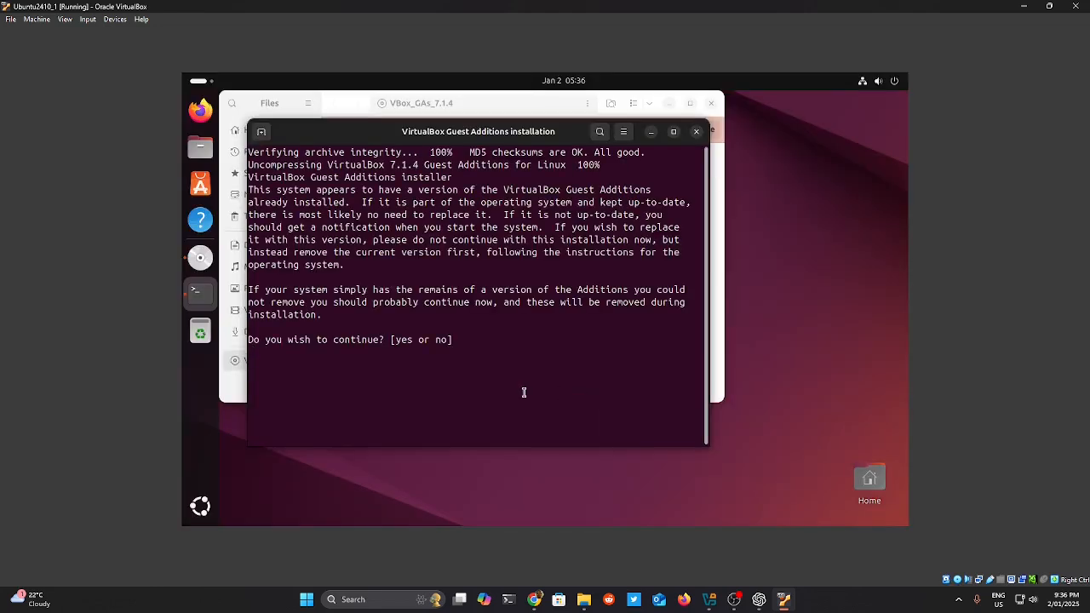
type("yes")
key("Return")
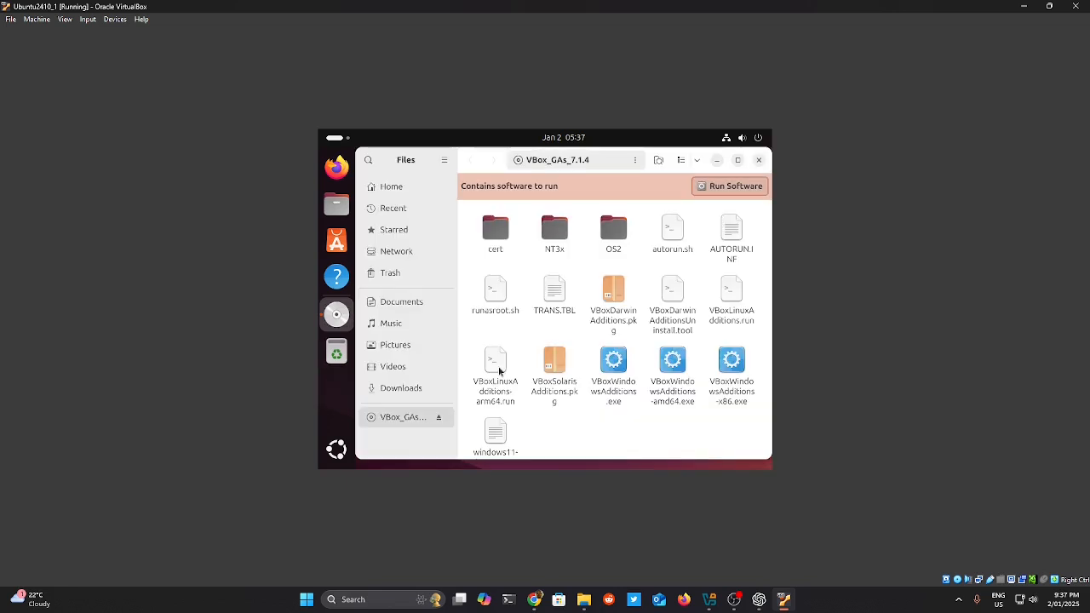
left_click(758, 160)
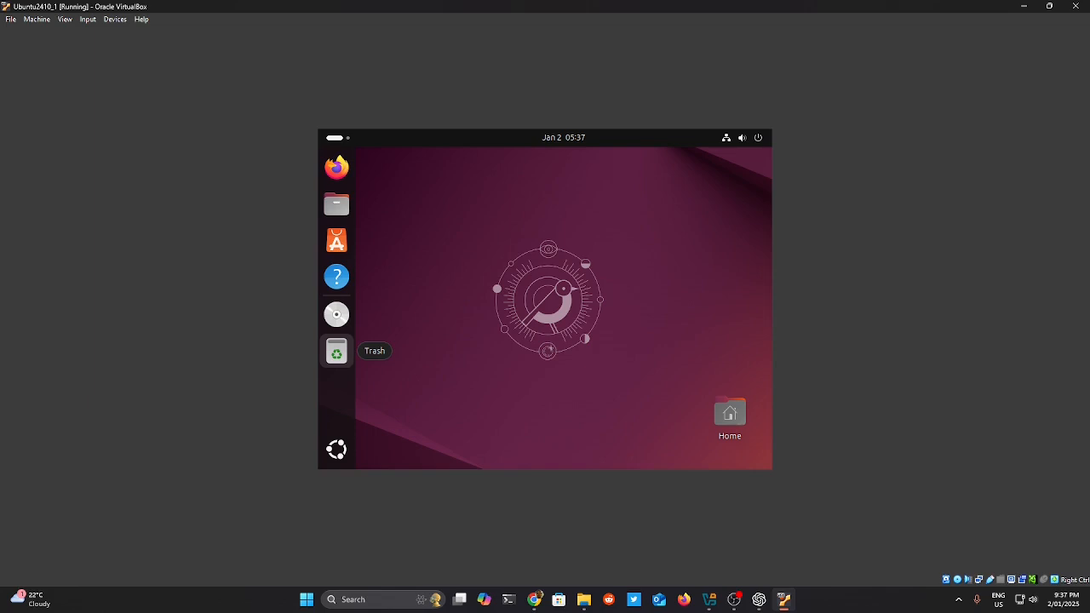
Switch the VM to Full-screen Mode from the View menu, confirming with Switch.
left_click(64, 19)
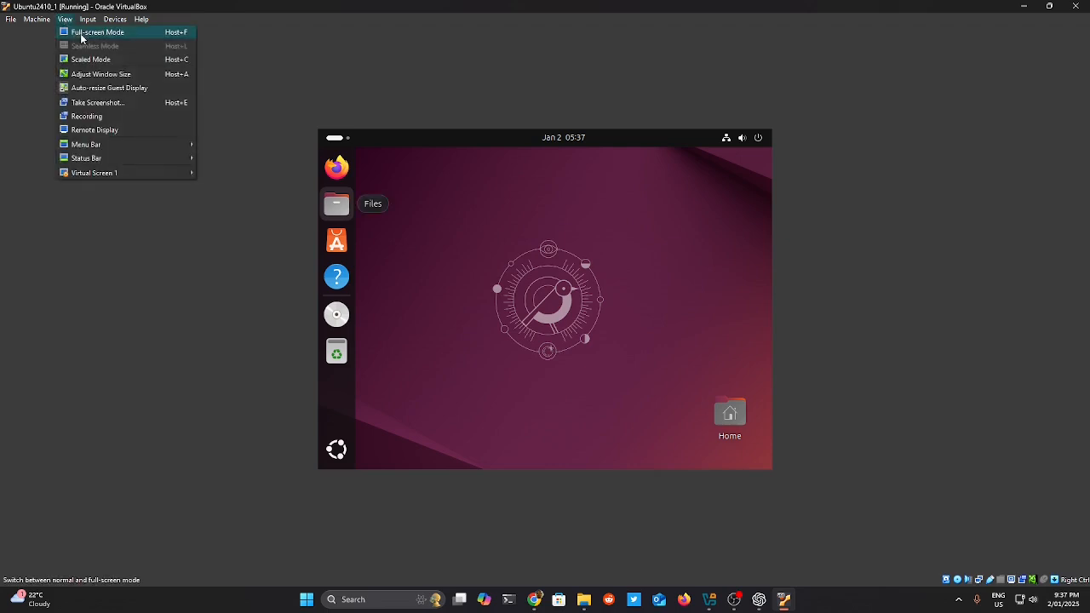
left_click(81, 34)
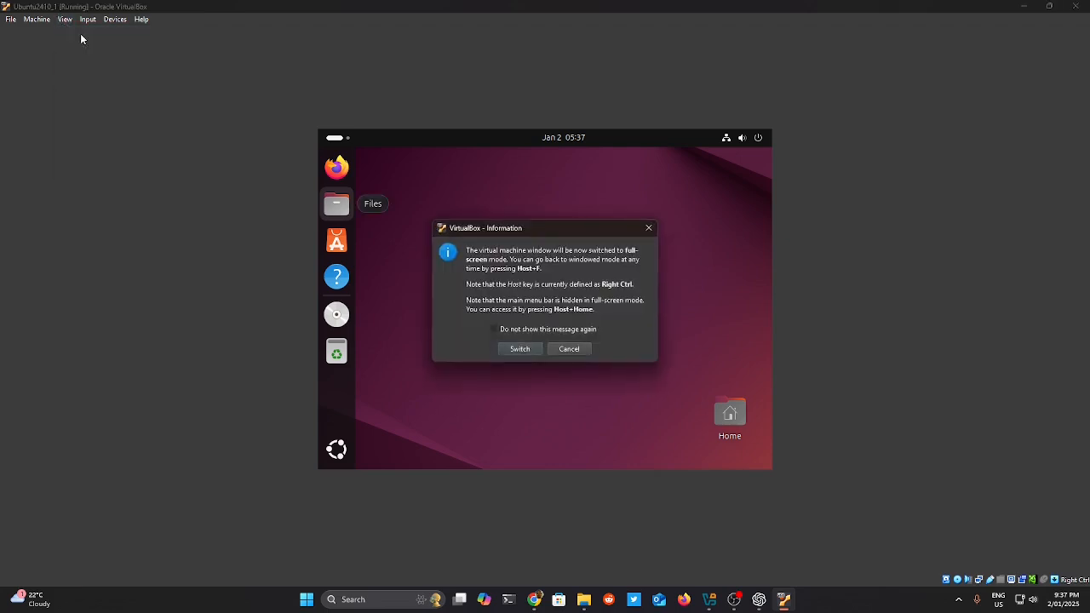
left_click(520, 349)
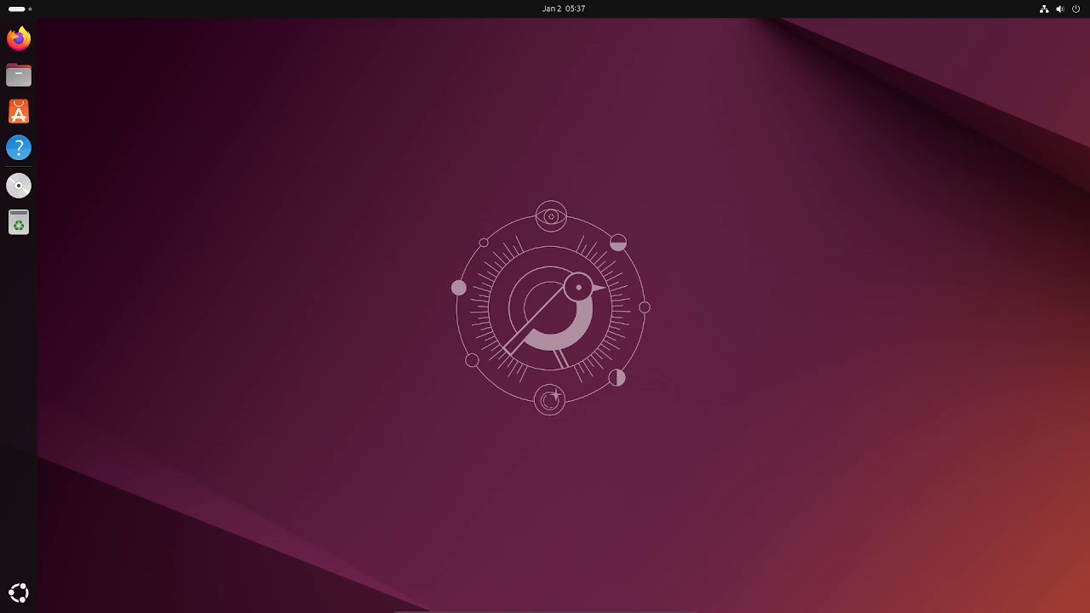
Create test-file.txt on the desktop with 'touch test-file.txt' and place it at the upper left.
right_click(111, 103)
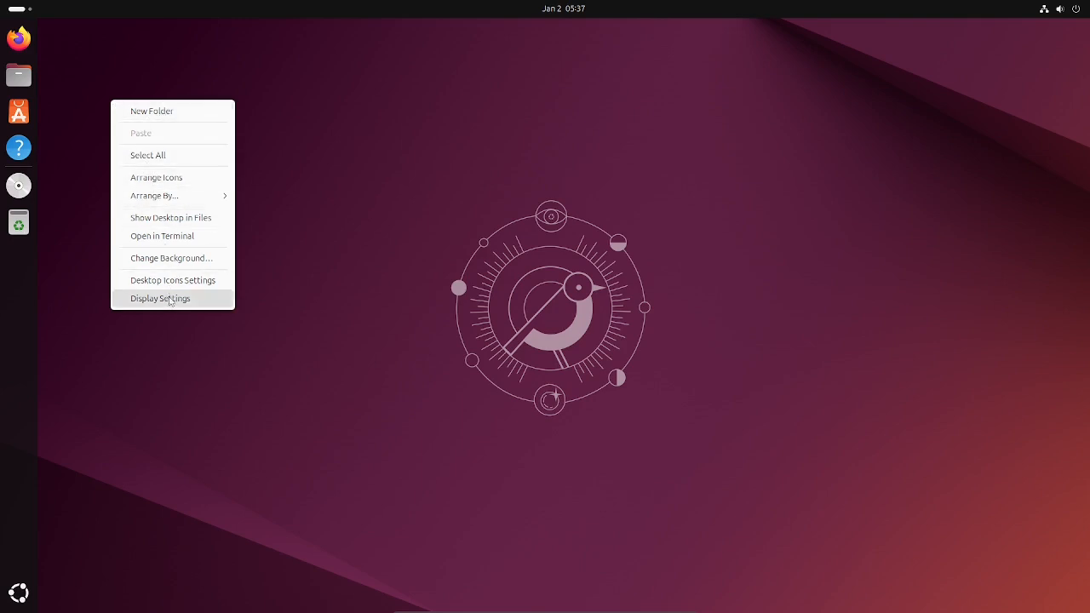
left_click(176, 243)
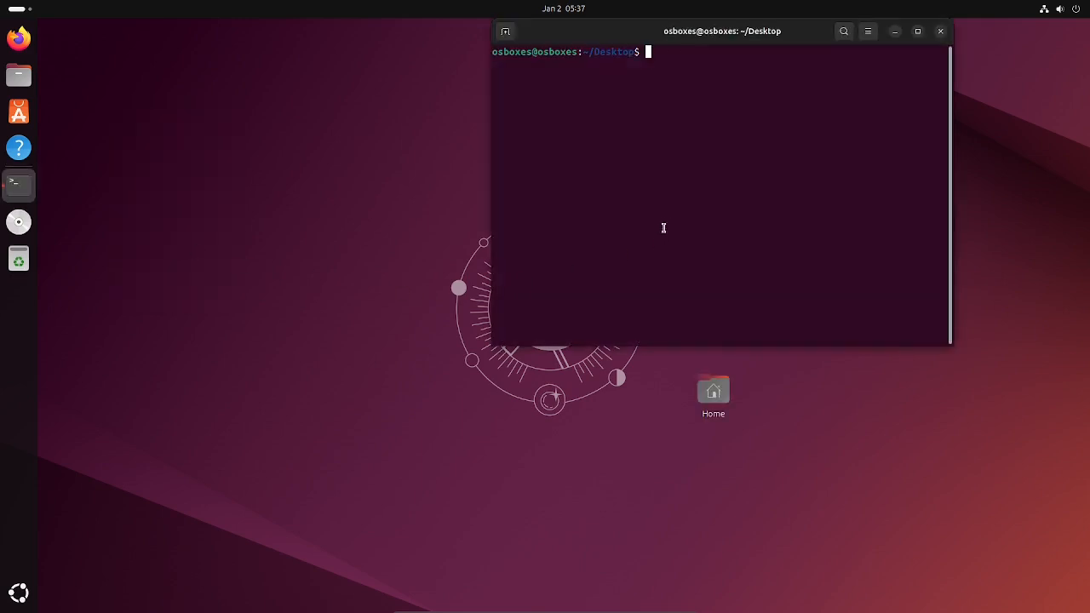
type("touch test-file.txt")
key("Return")
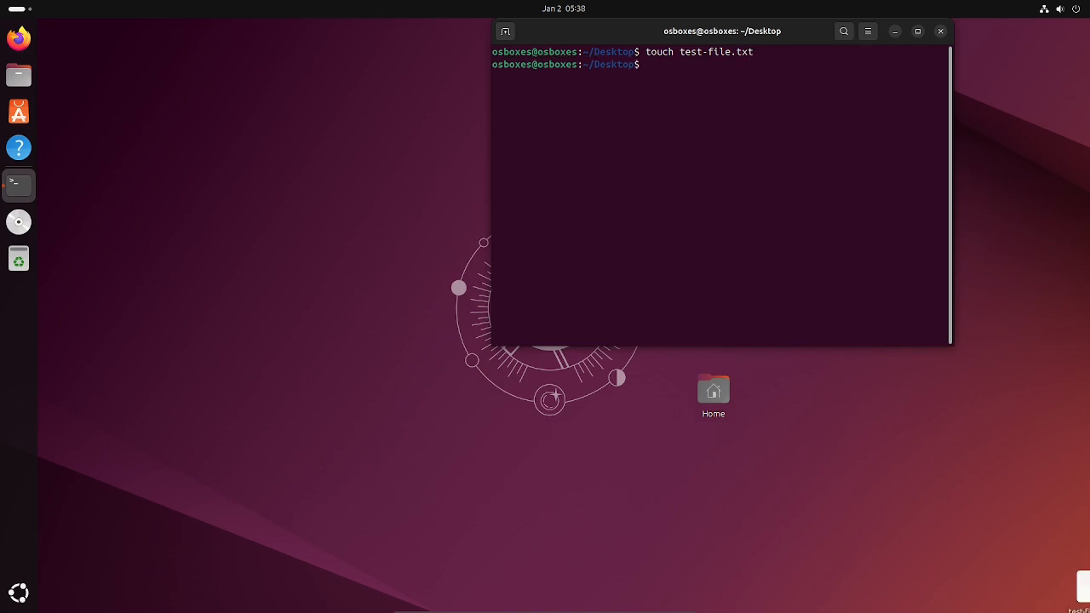
left_click_drag(1080, 589, 179, 208)
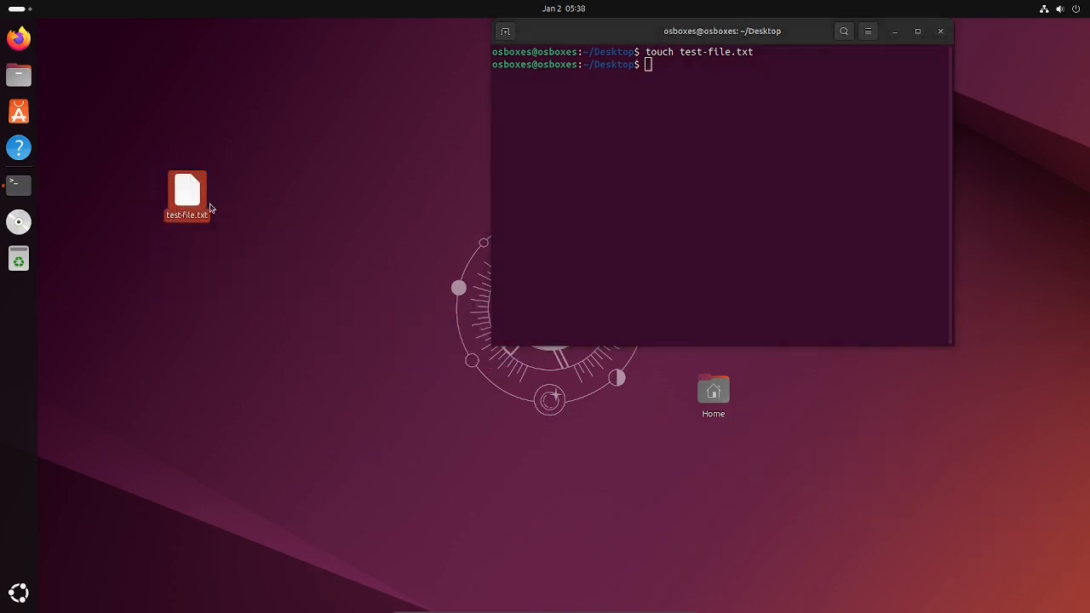
Type 'write anything' into test-file.txt, select the line, and leave full-screen mode.
double_click(209, 209)
type("w")
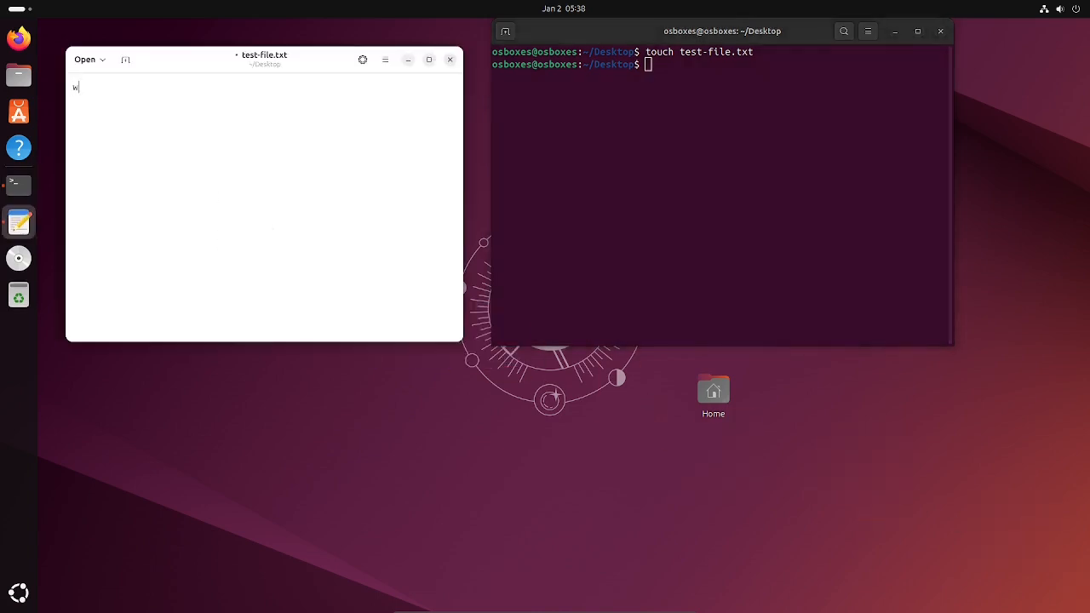
type("rite anything")
key("ctrl+shift+Left")
key("ctrl+shift+Left")
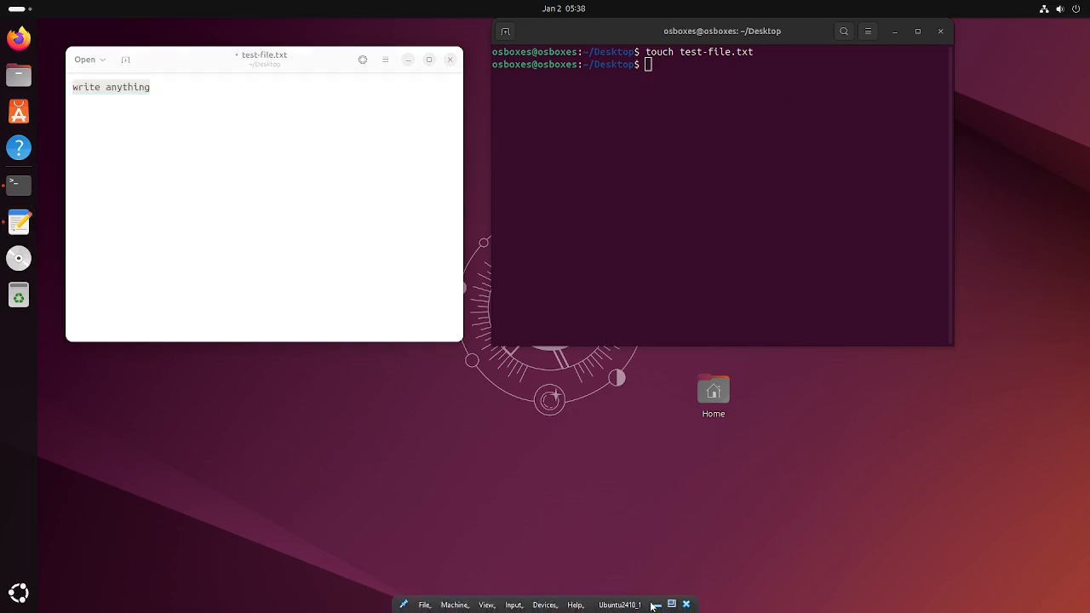
left_click(671, 603)
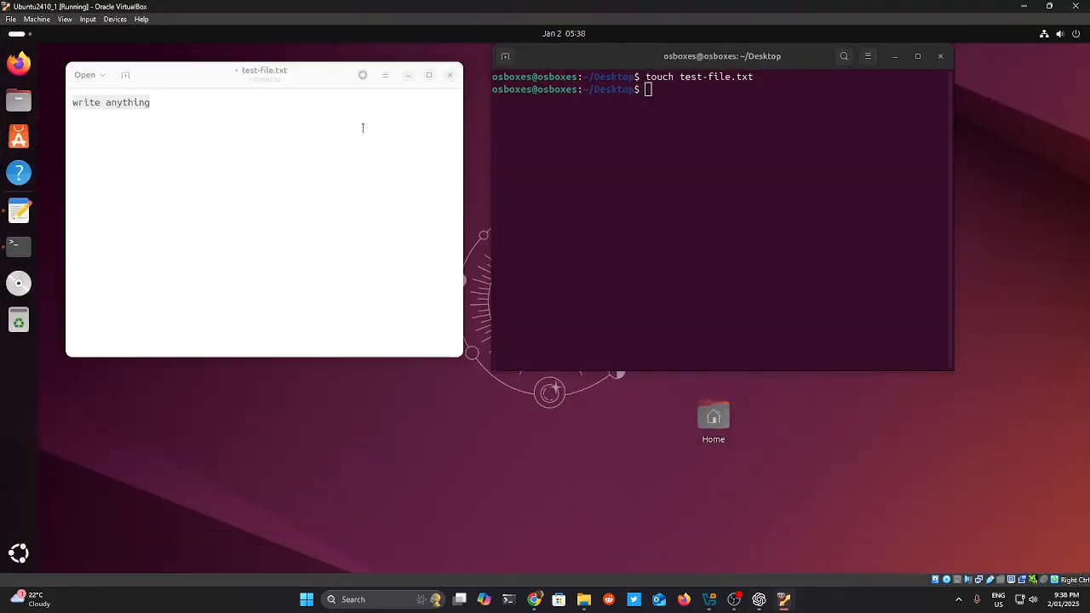
Restore the VM window and launch Notepad from Start search, placing it beside the VM.
left_click_drag(776, 12, 506, 67)
left_click(308, 602)
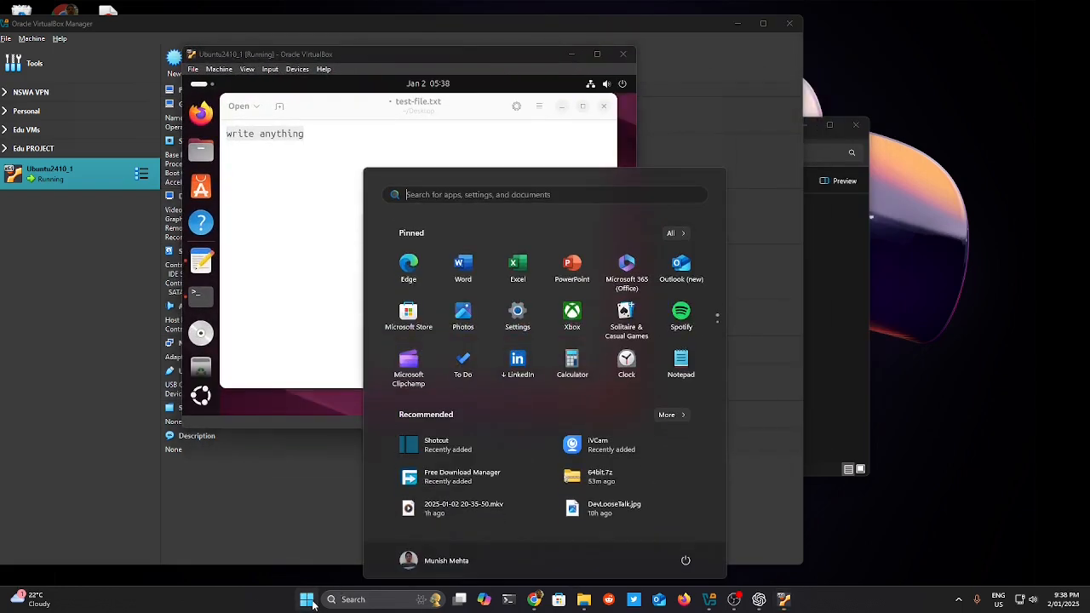
type("notepad")
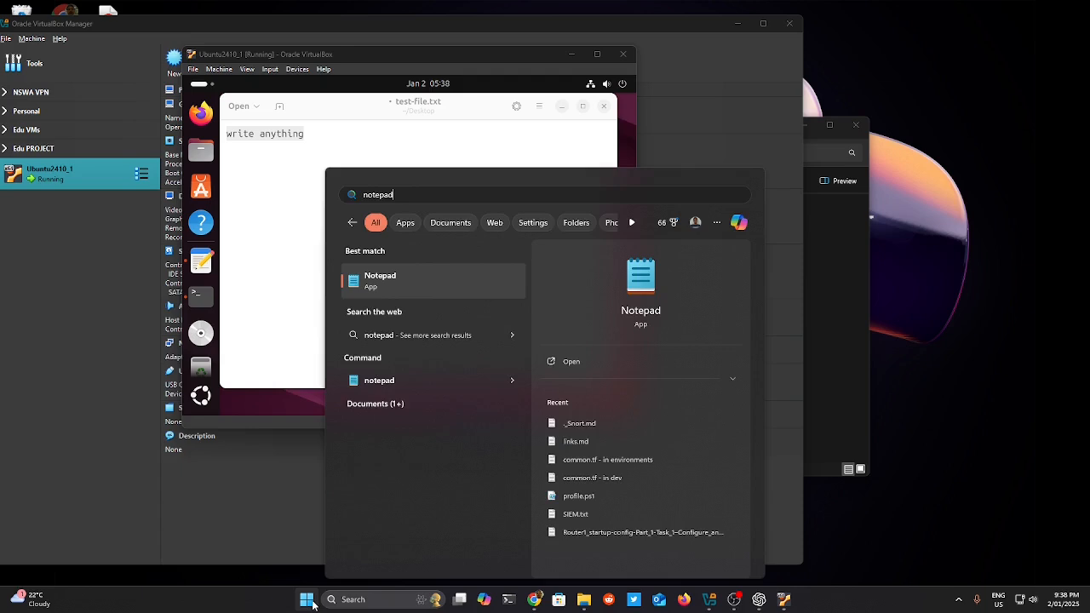
key("Return")
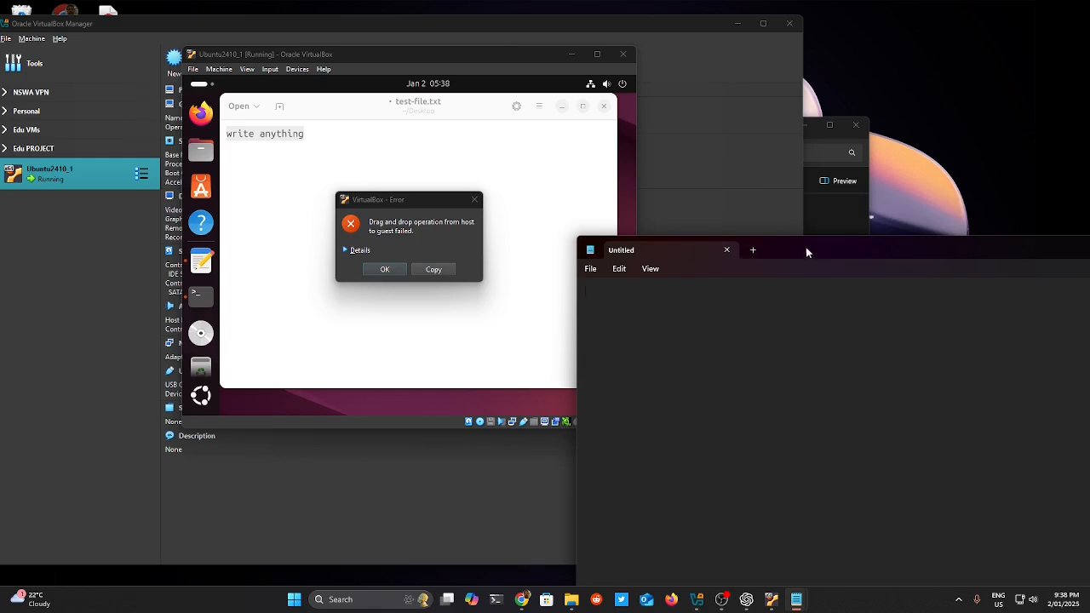
left_click_drag(805, 248, 570, 128)
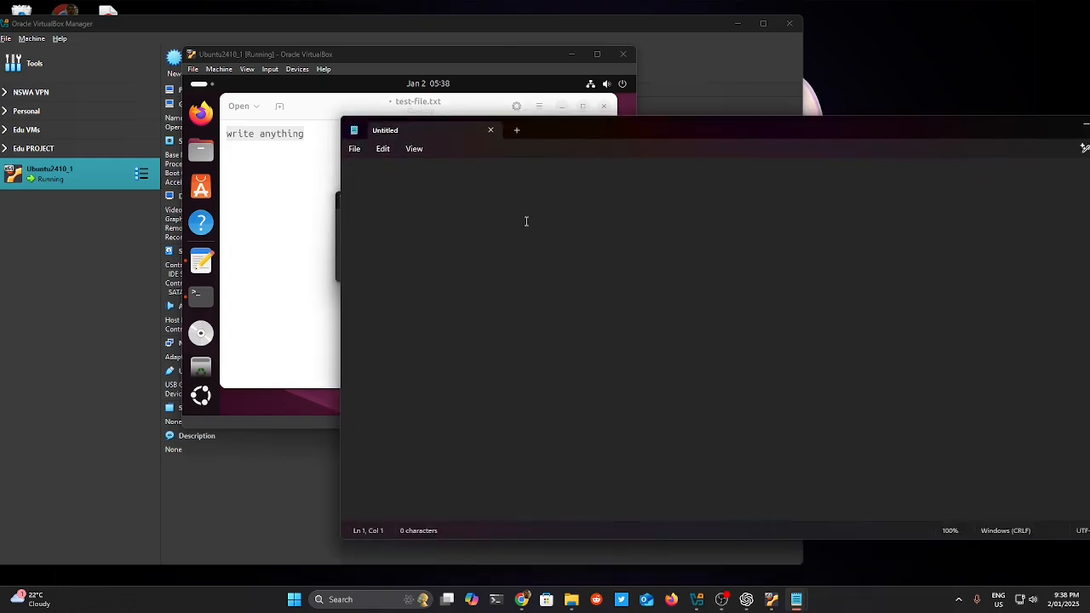
Paste the clipboard into Notepad, clear all its text, and bring the VM forward.
key("ctrl+v")
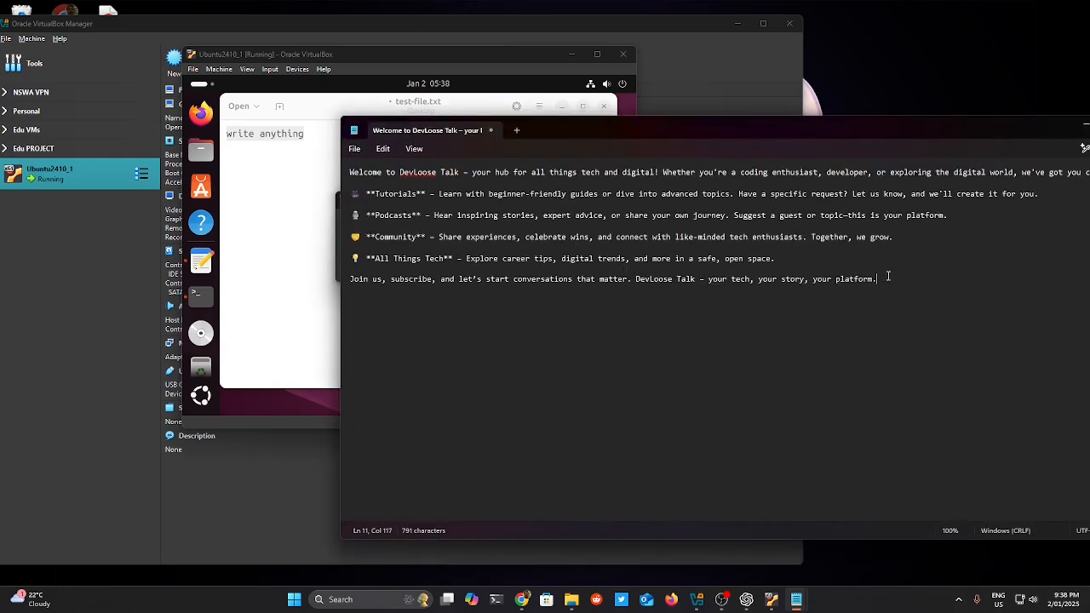
key("ctrl+a")
key("Delete")
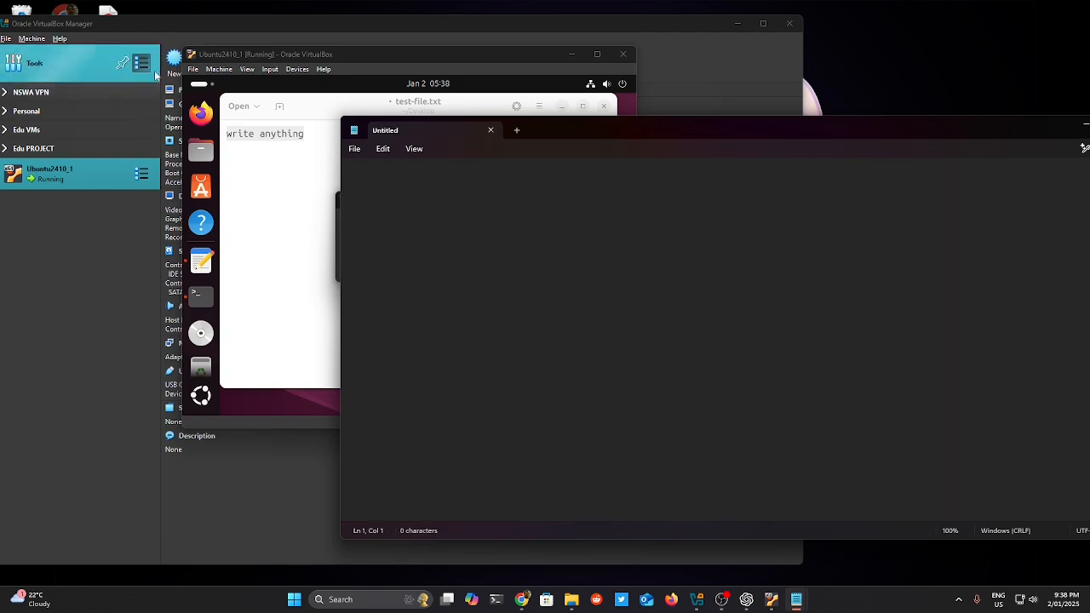
left_click(287, 178)
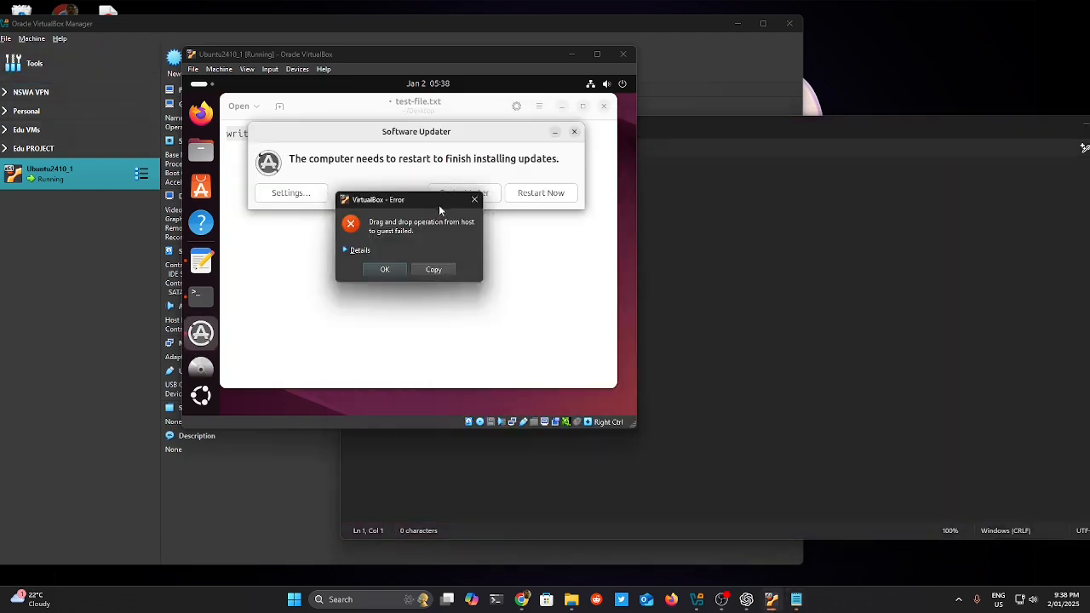
Dismiss the drag-and-drop error, maximize the VM window, and choose Restart Now in Software Updater.
left_click(384, 269)
left_click_drag(338, 140, 390, 239)
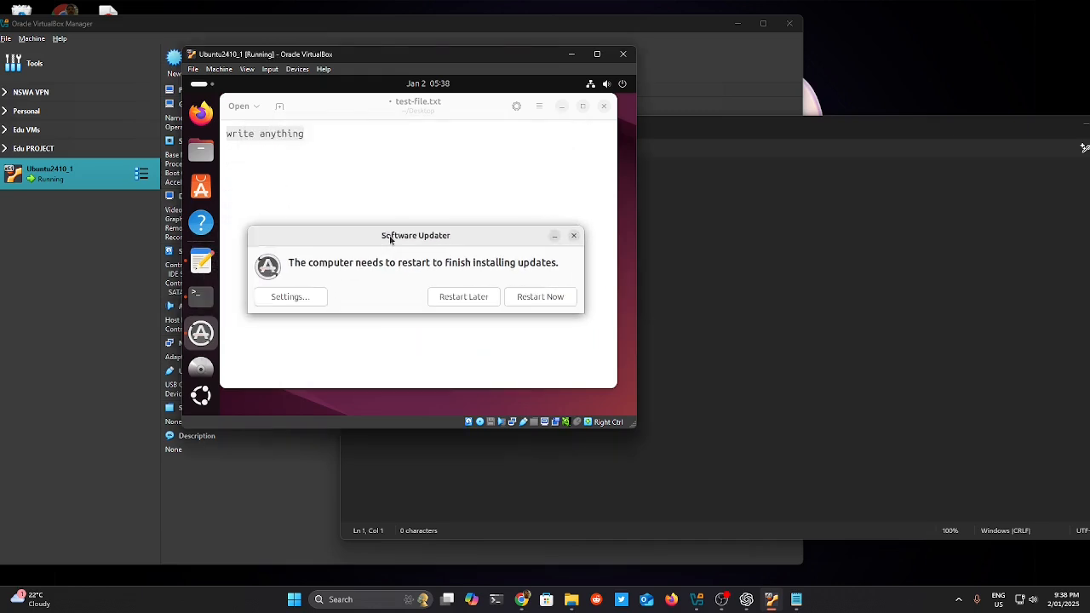
left_click(597, 55)
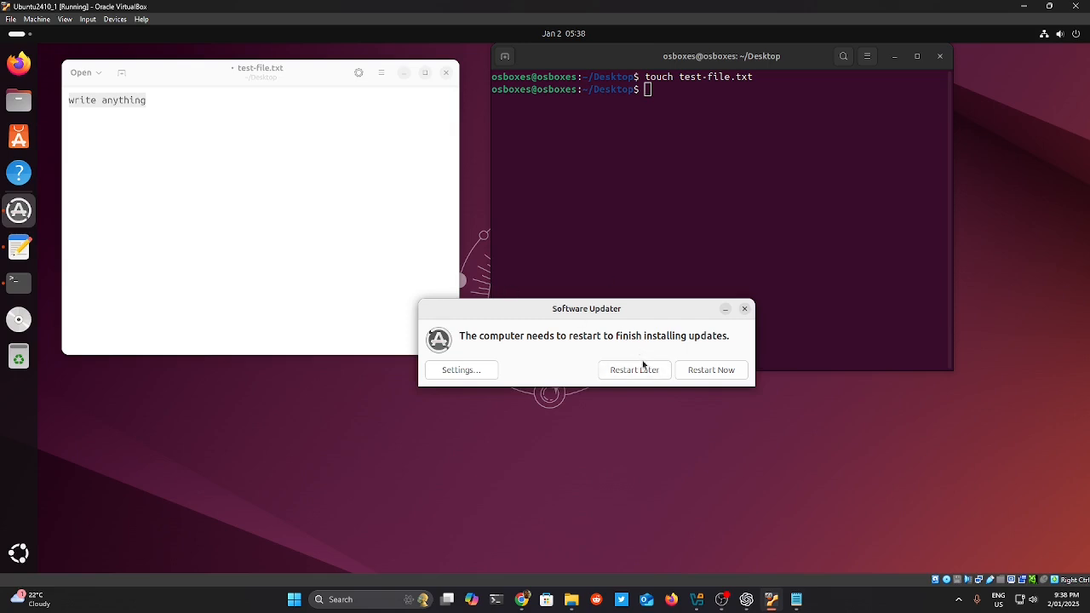
left_click(705, 374)
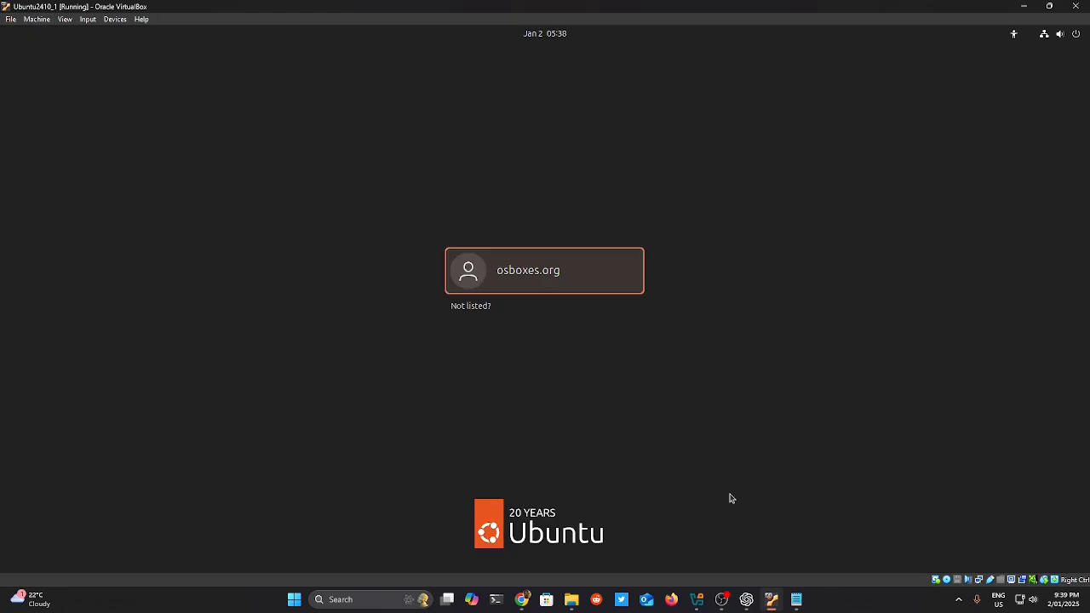
Select the user account, enter its password, verify it with the eye icon, and log in.
left_click(552, 252)
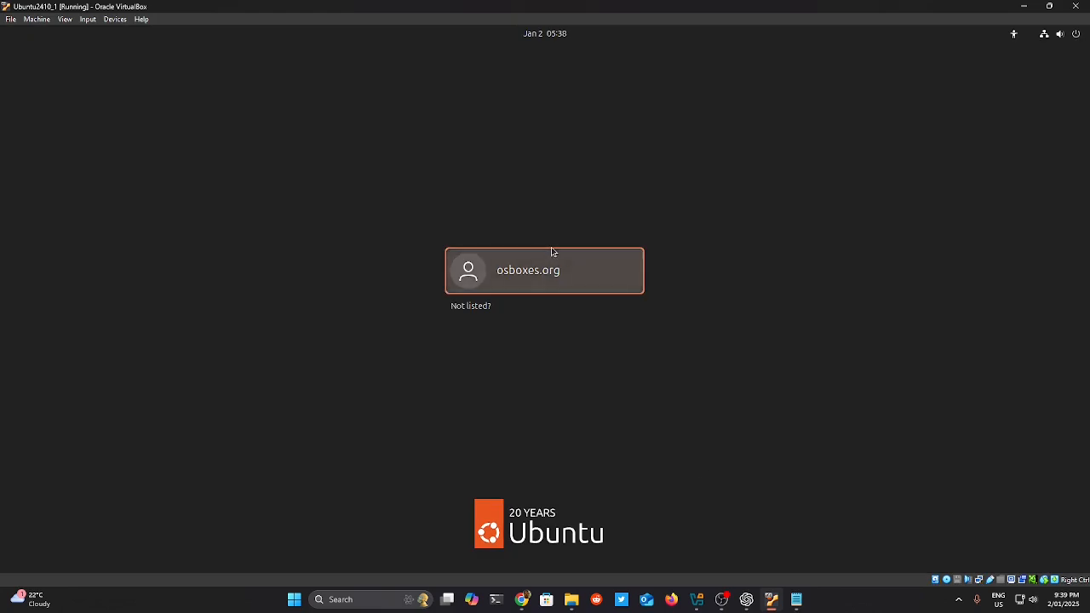
type("osbo")
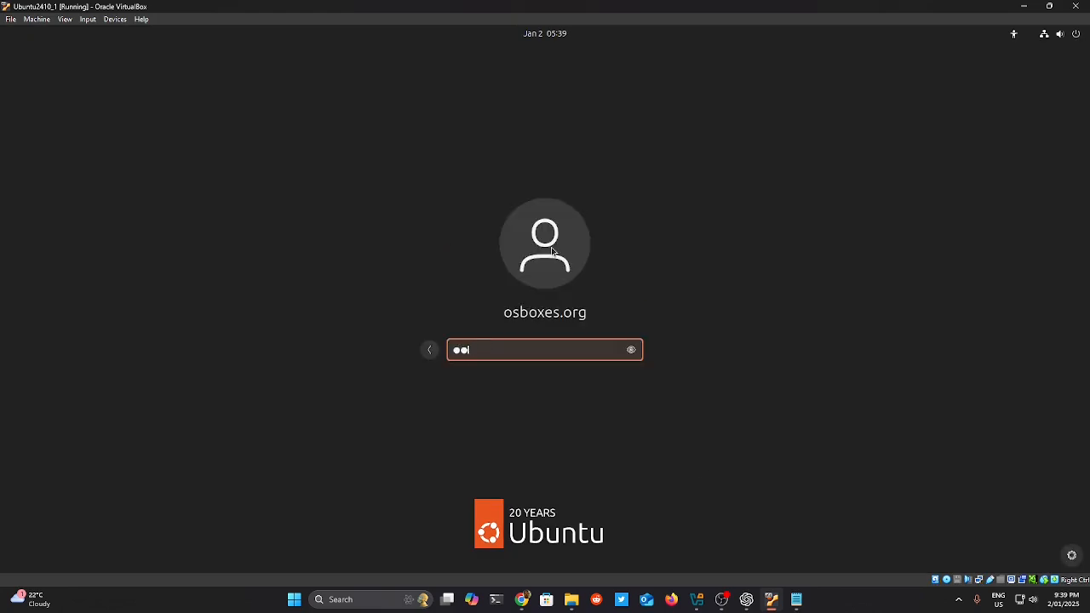
key("BackSpace")
key("BackSpace")
key("BackSpace")
key("BackSpace")
type("osboxes.org")
left_click(631, 351)
left_click(632, 350)
key("Return")
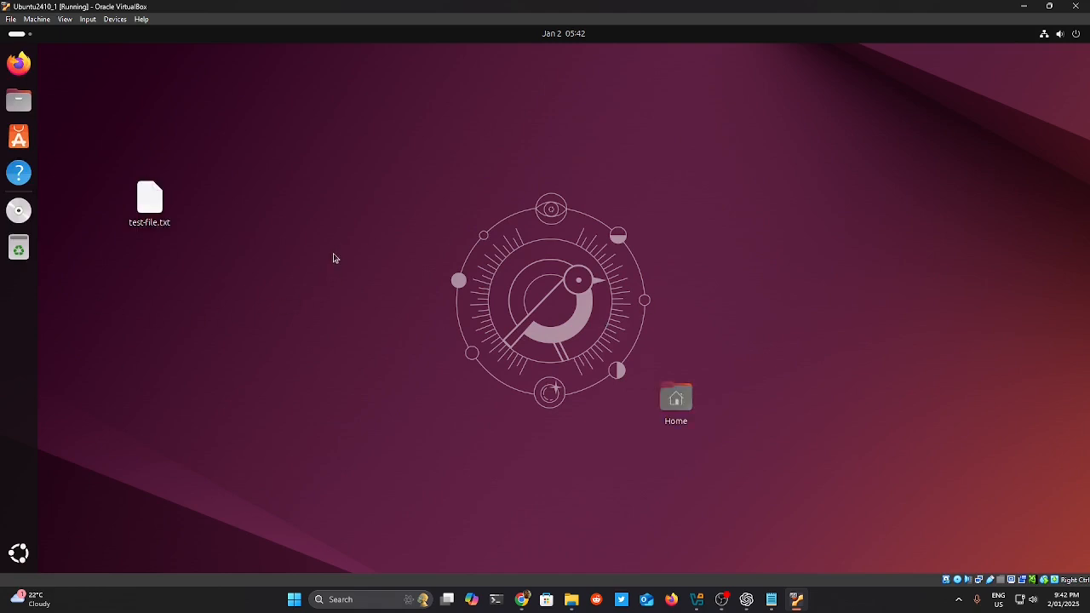
Reopen test-file.txt, discard the restored draft, then type and select 'test again clipboard functionality'.
double_click(152, 198)
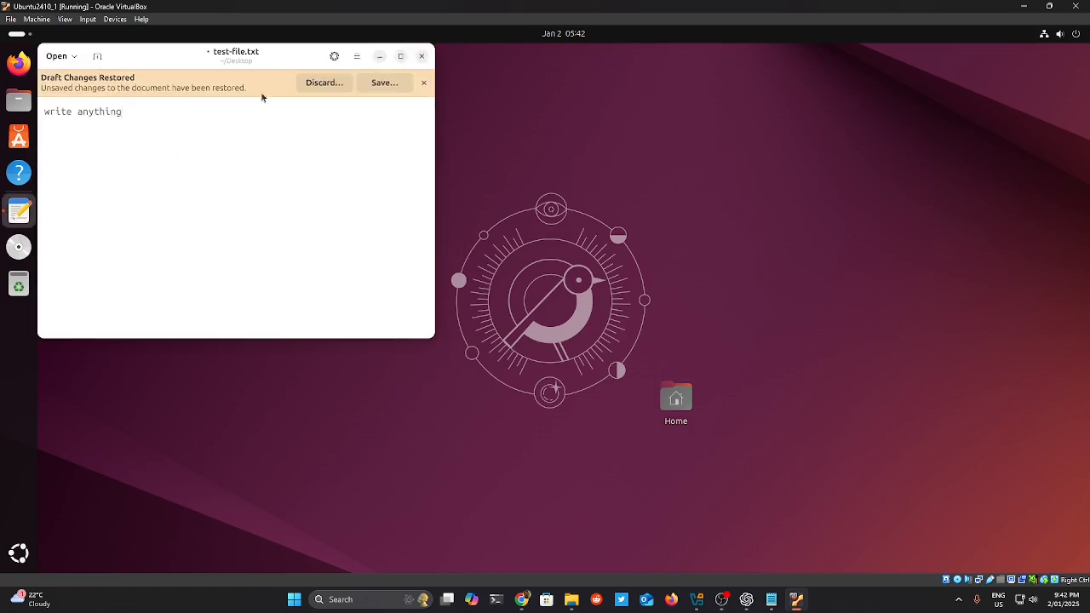
left_click(325, 82)
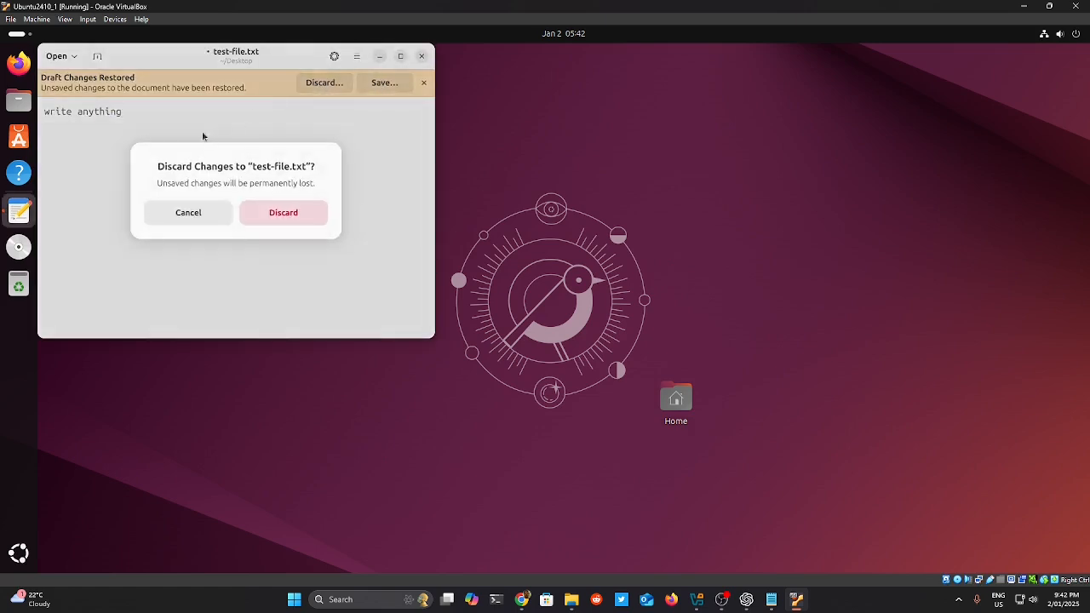
left_click(271, 214)
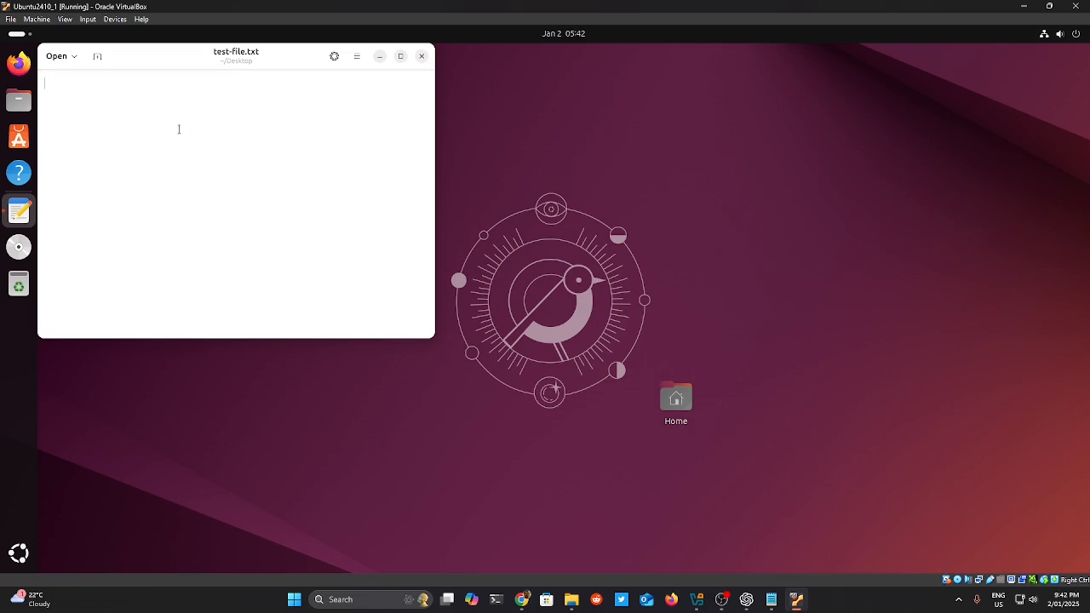
type("test again clipboard fu")
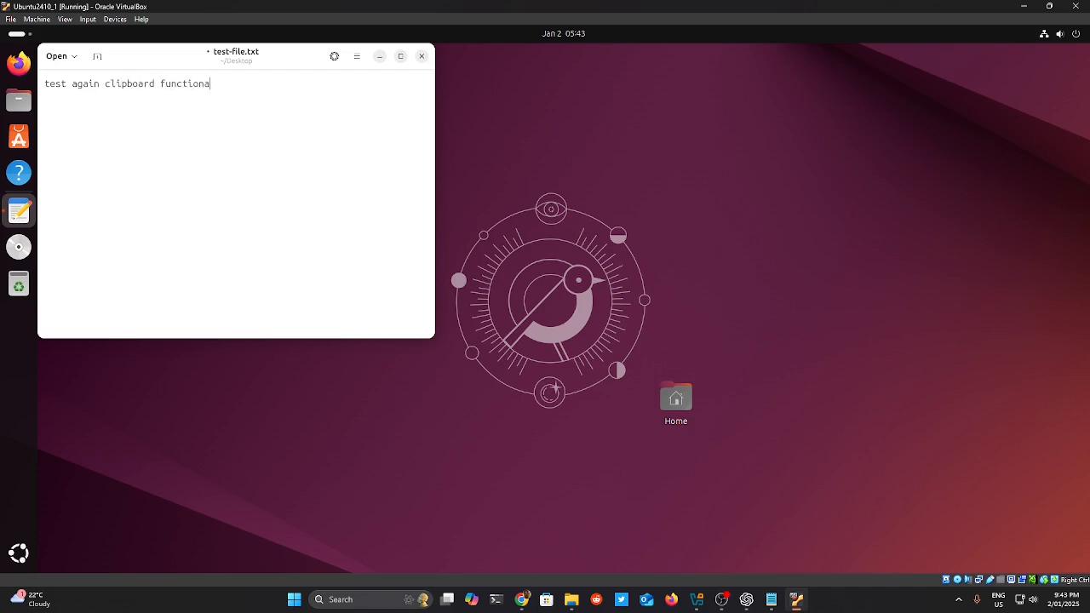
type("nctionality")
key("ctrl+shift+Left")
key("ctrl+shift+Left")
key("ctrl+shift+Left")
key("ctrl+shift+Left")
key("ctrl+c")
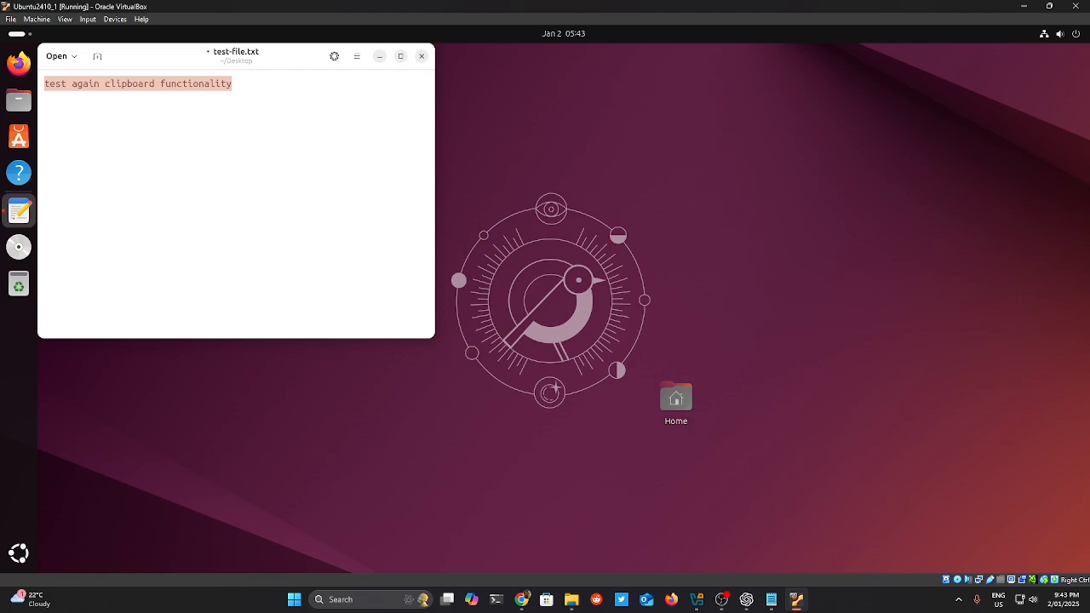
In Windows Notepad, replace the text with 'Text from host' and copy it to the clipboard.
left_click(1049, 6)
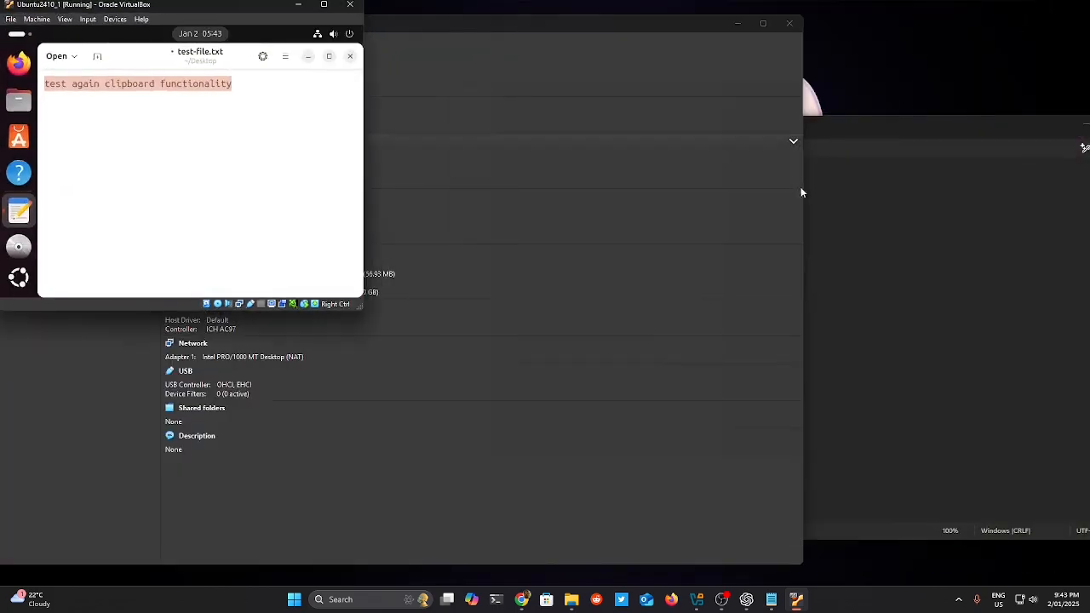
left_click(936, 243)
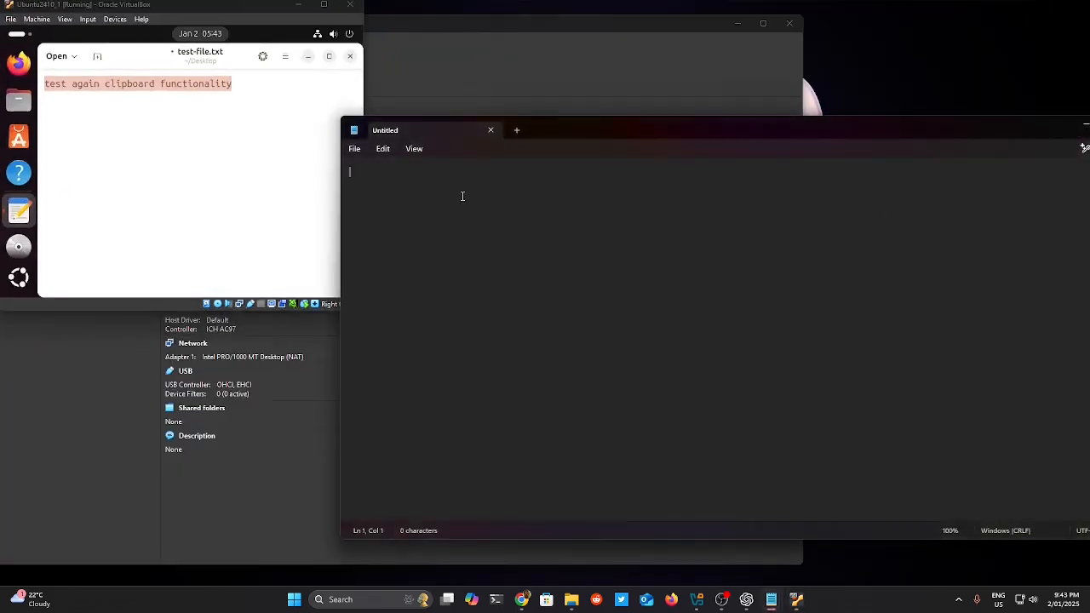
key("ctrl+v")
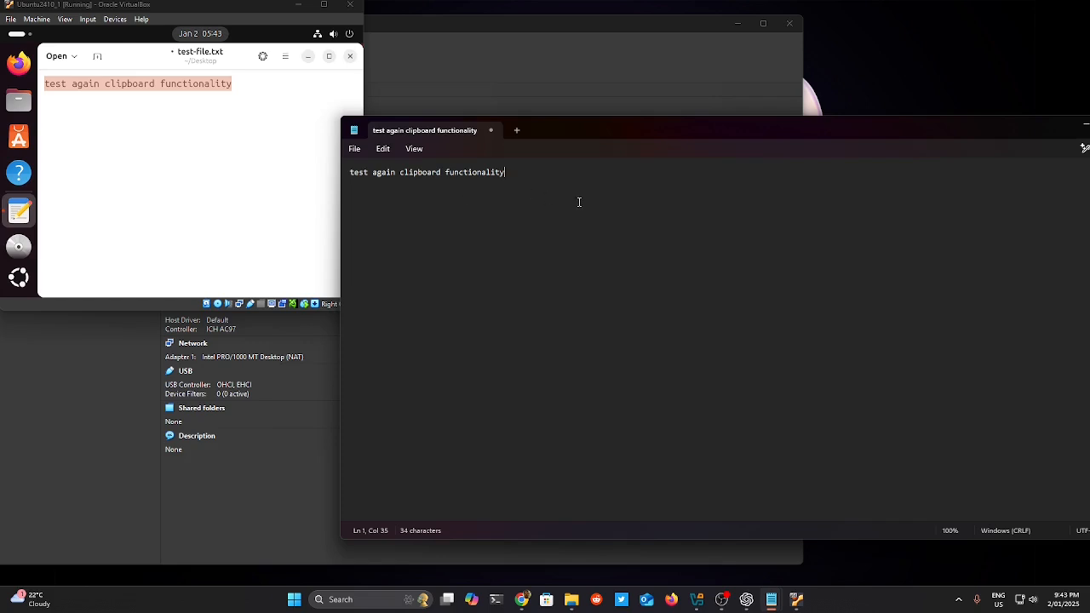
key("ctrl+a")
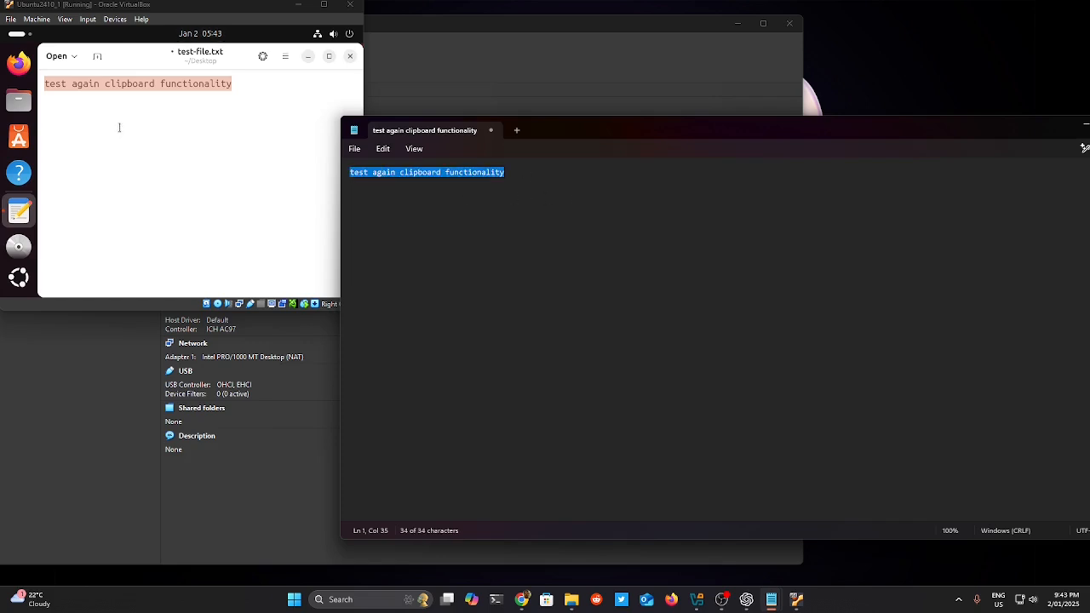
type("Text")
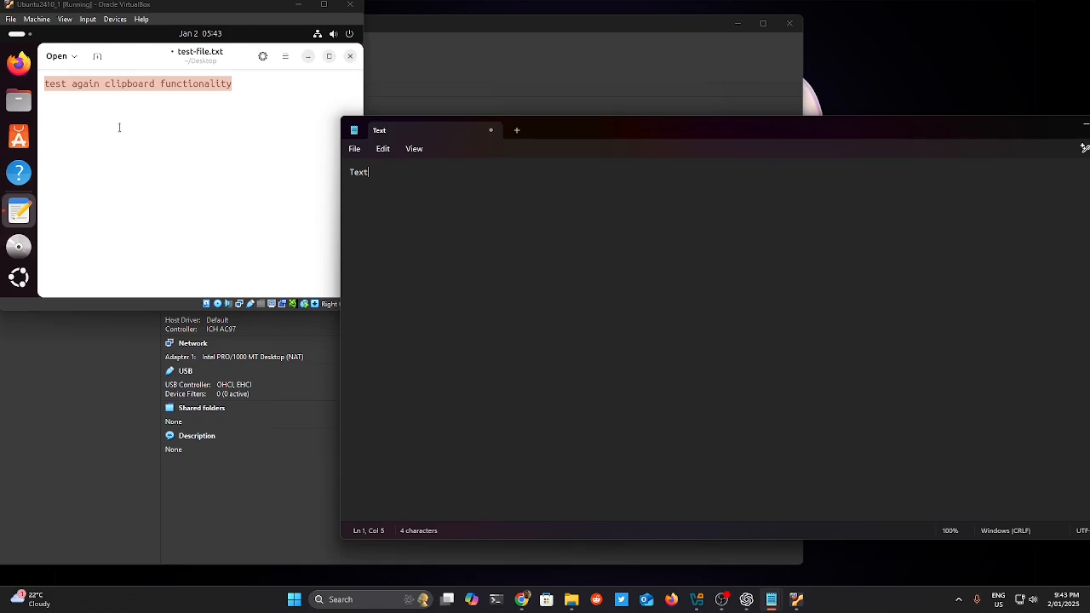
type("from host")
key("ctrl+shift+Left")
key("ctrl+a")
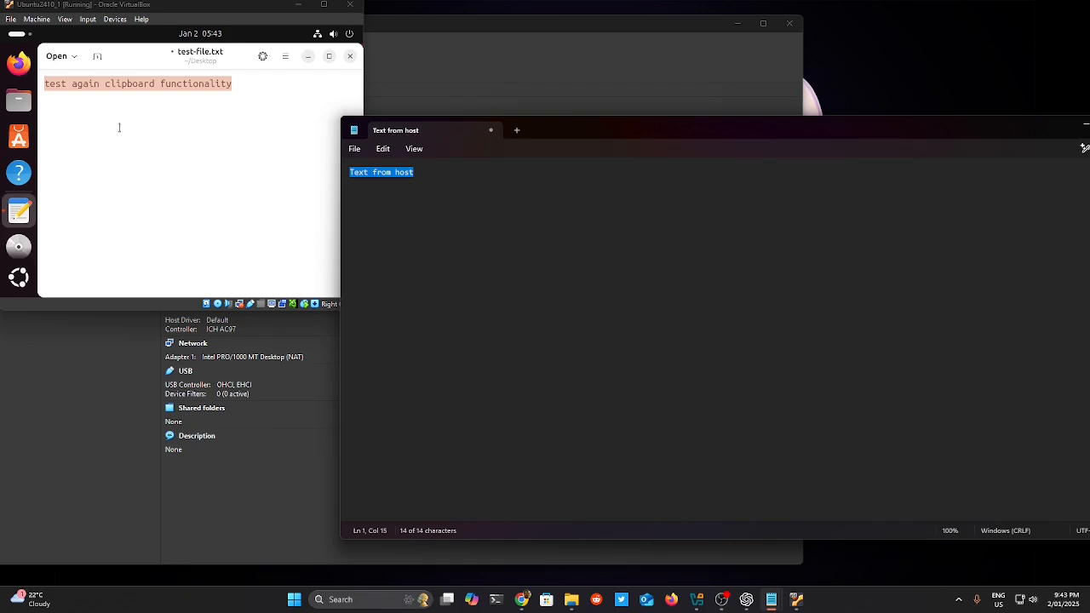
key("ctrl+c")
Paste 'Text from host' over the guest editor's line, dismissing the drag-and-drop error.
left_click(183, 109)
left_click_drag(260, 91, 7, 72)
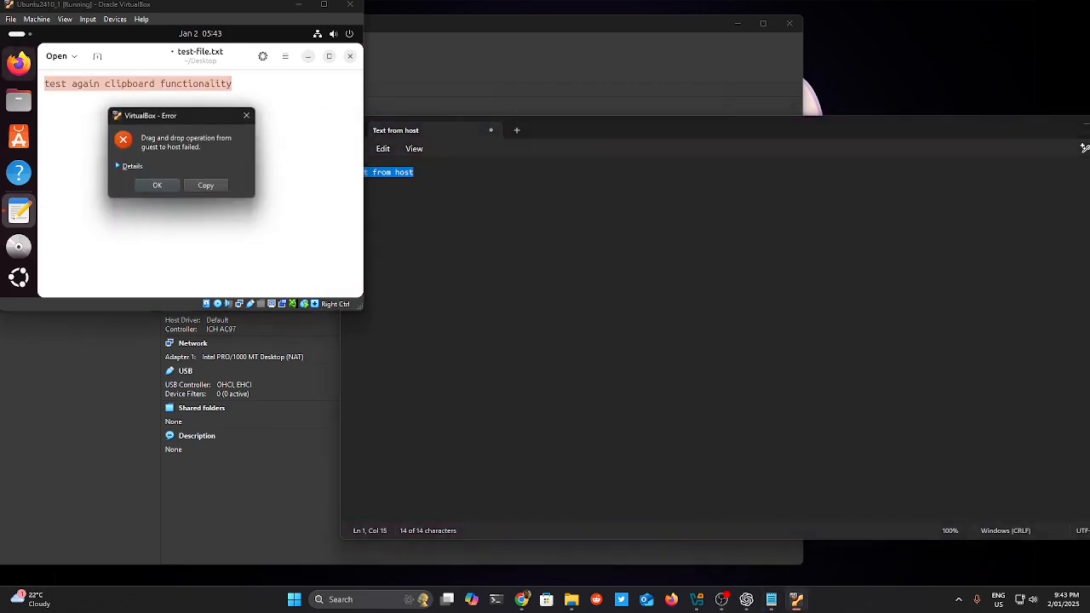
left_click(156, 185)
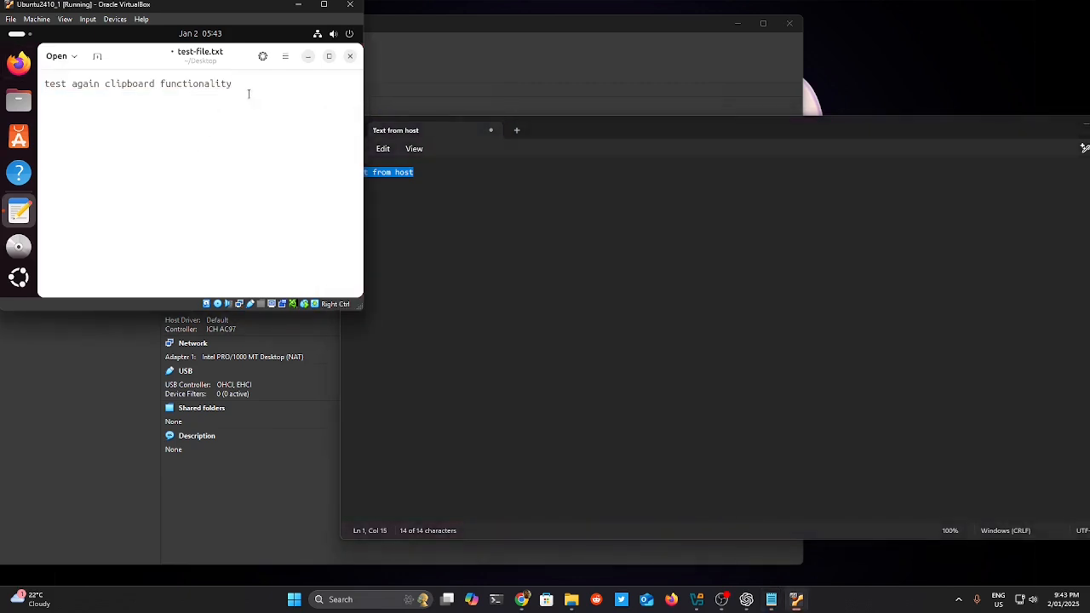
key("ctrl+a")
key("ctrl+v")
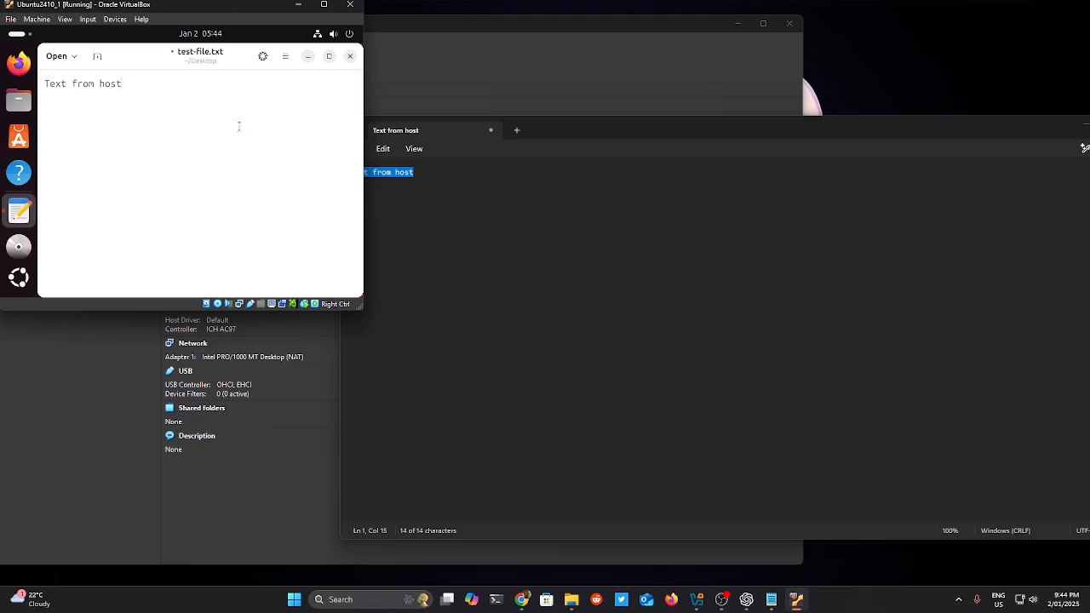
Save the Notepad note as 'Text from host.txt' on the host Desktop.
left_click(325, 5)
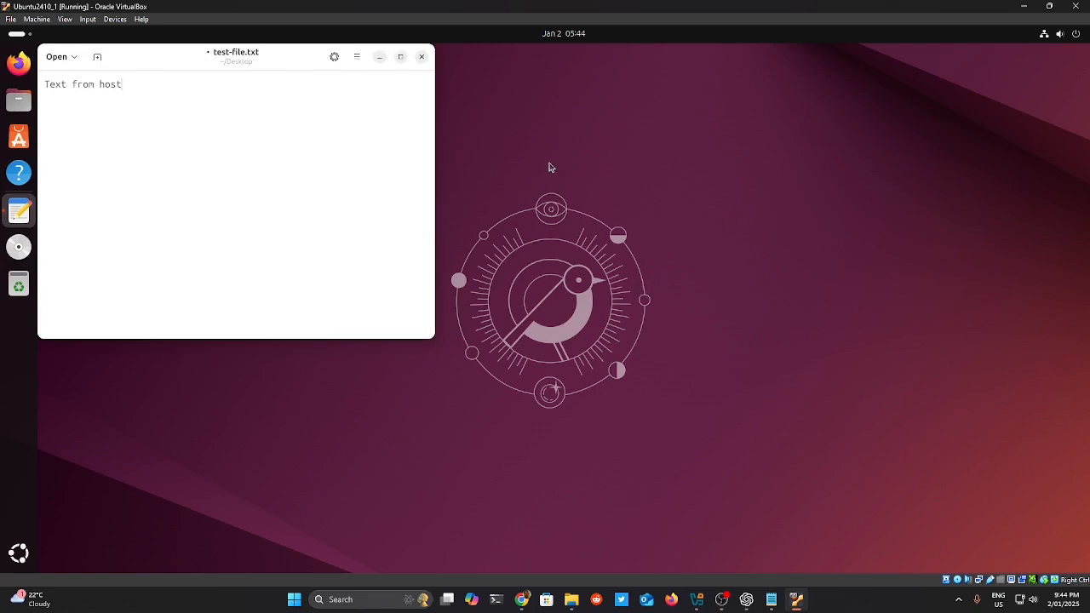
left_click(1049, 6)
left_click(594, 246)
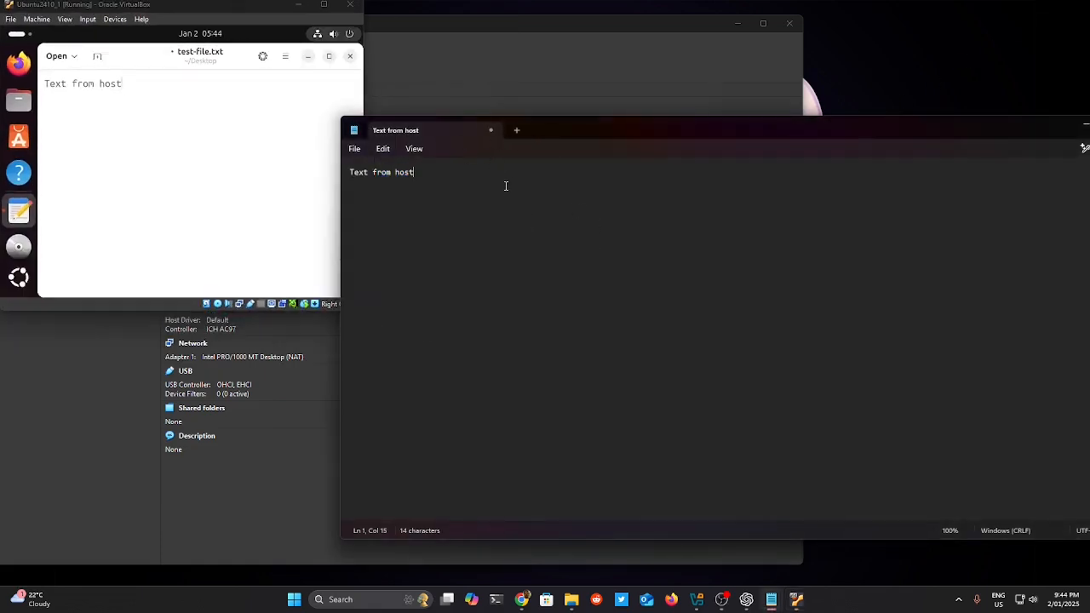
key("ctrl+s")
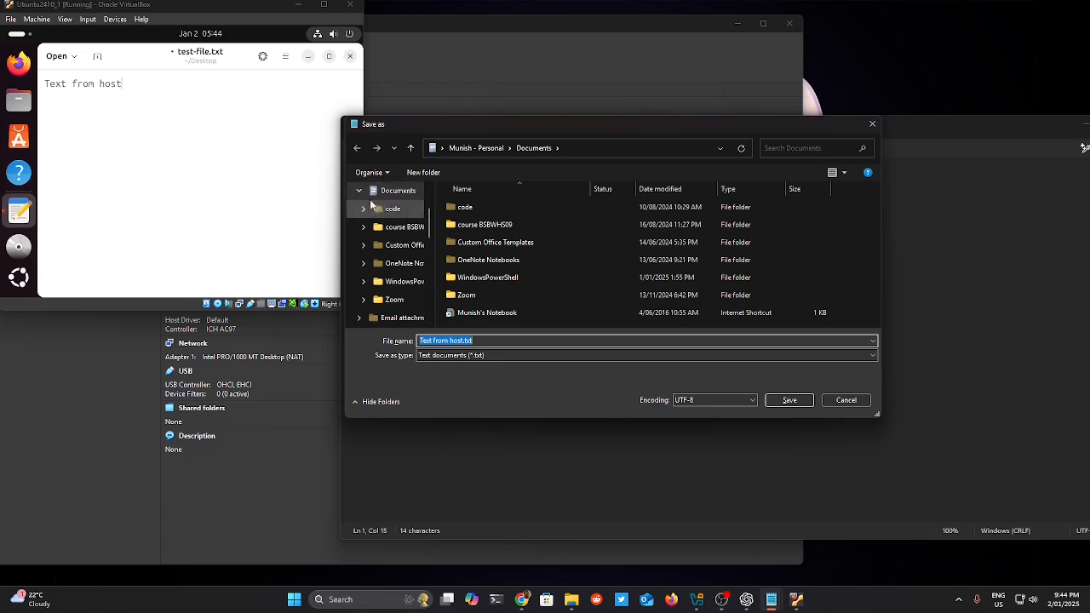
scroll(371, 204, "up", 2)
left_click(358, 266)
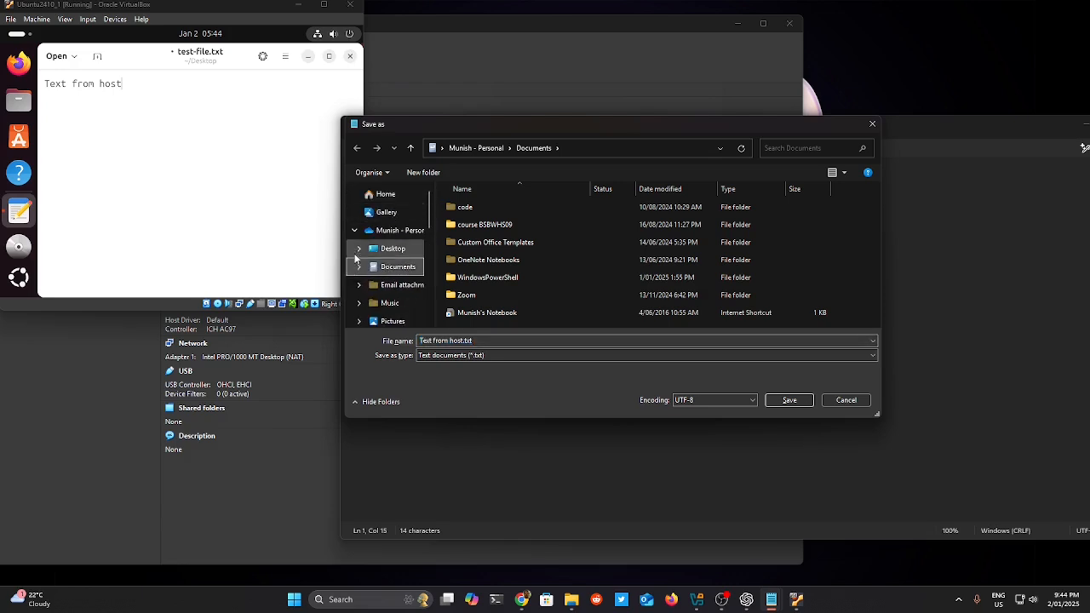
left_click(384, 250)
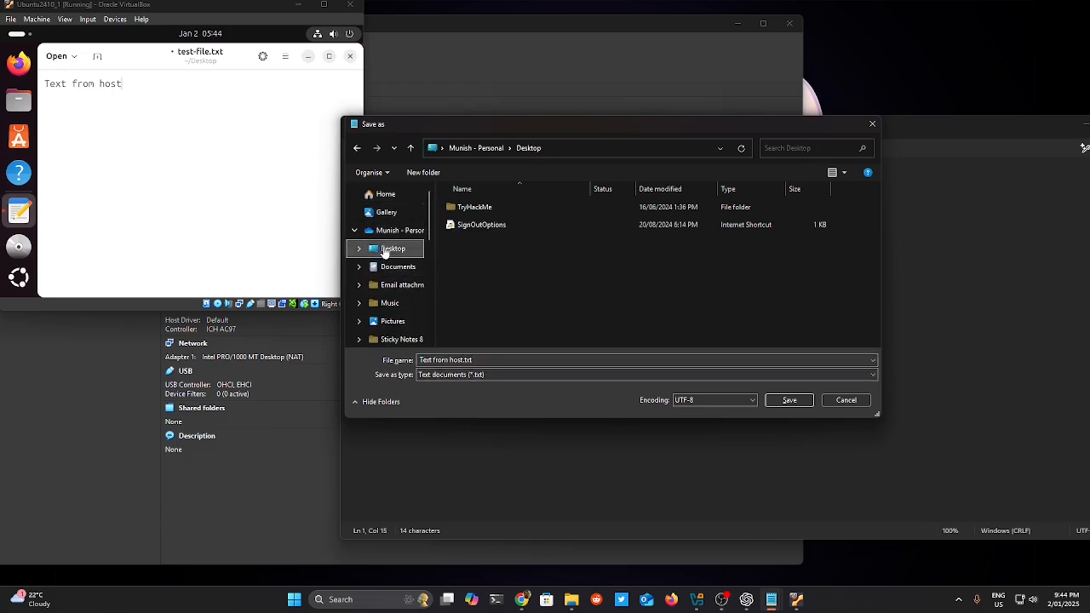
left_click(483, 360)
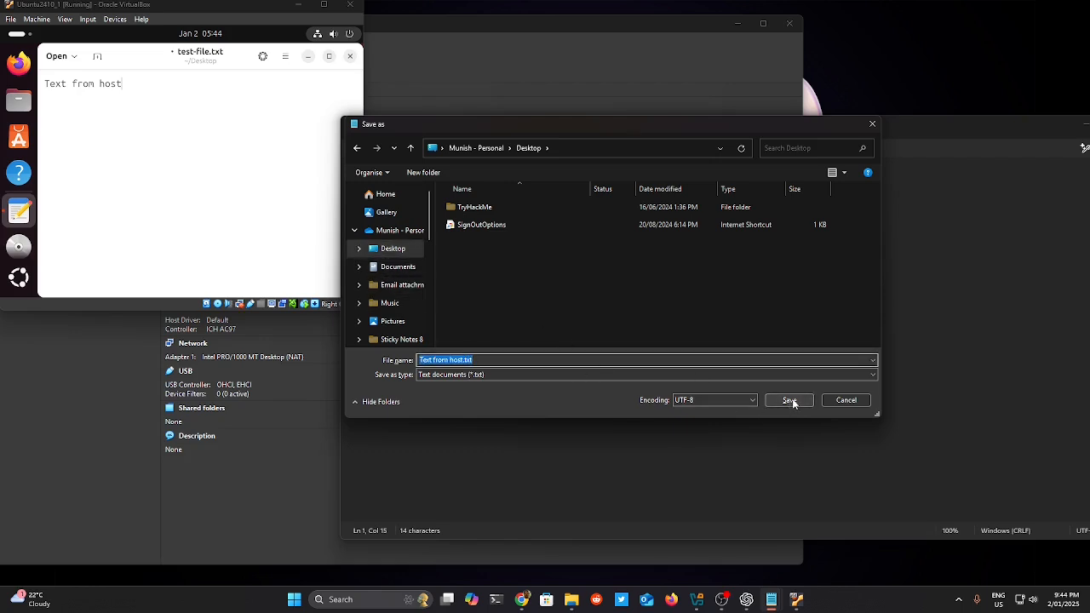
left_click(382, 197)
left_click(390, 248)
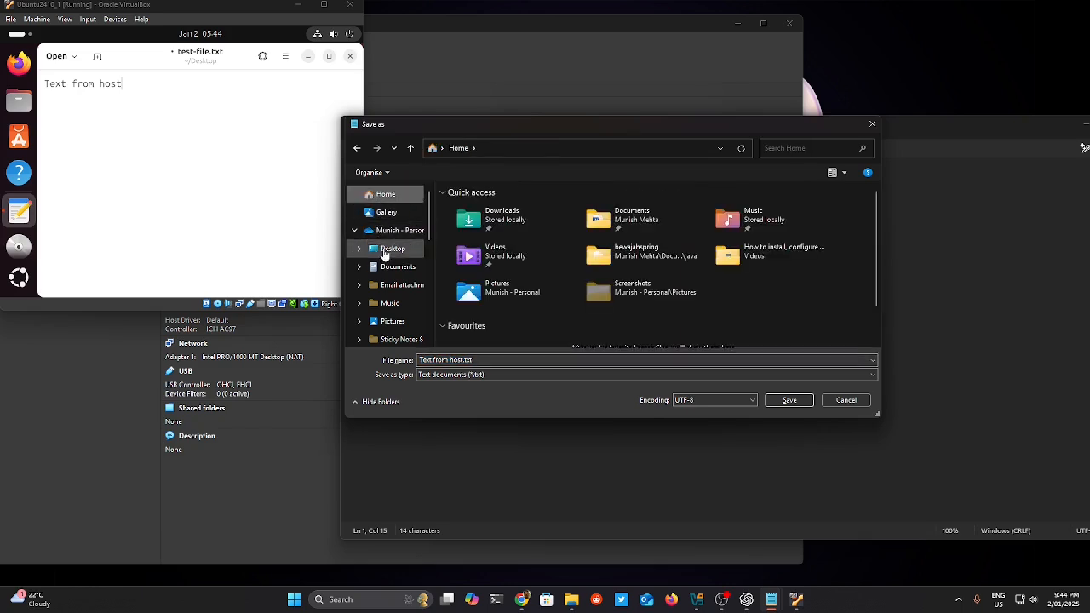
left_click(505, 361)
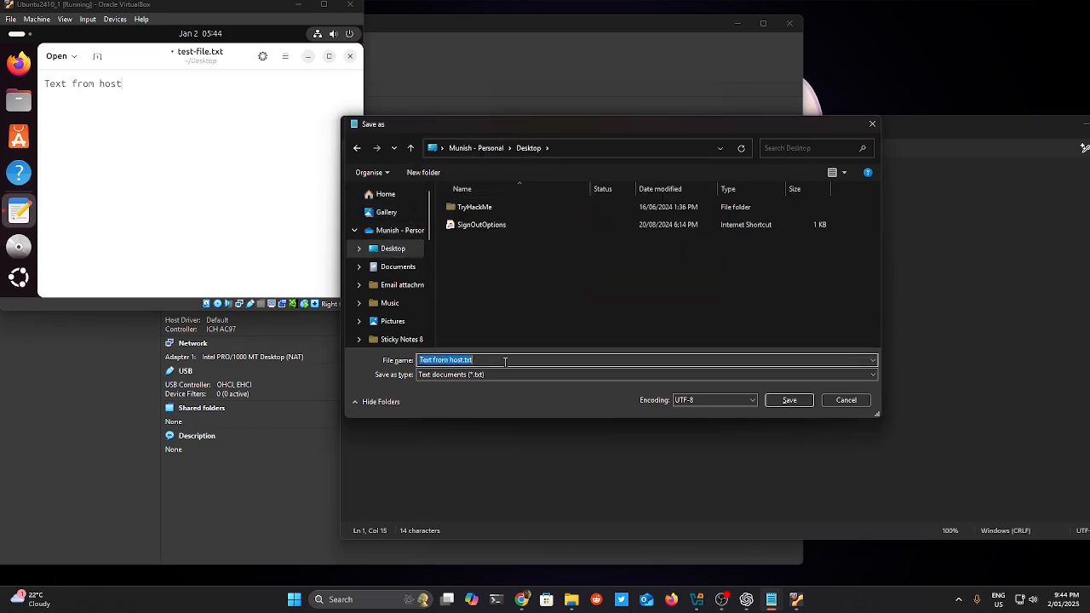
left_click(791, 401)
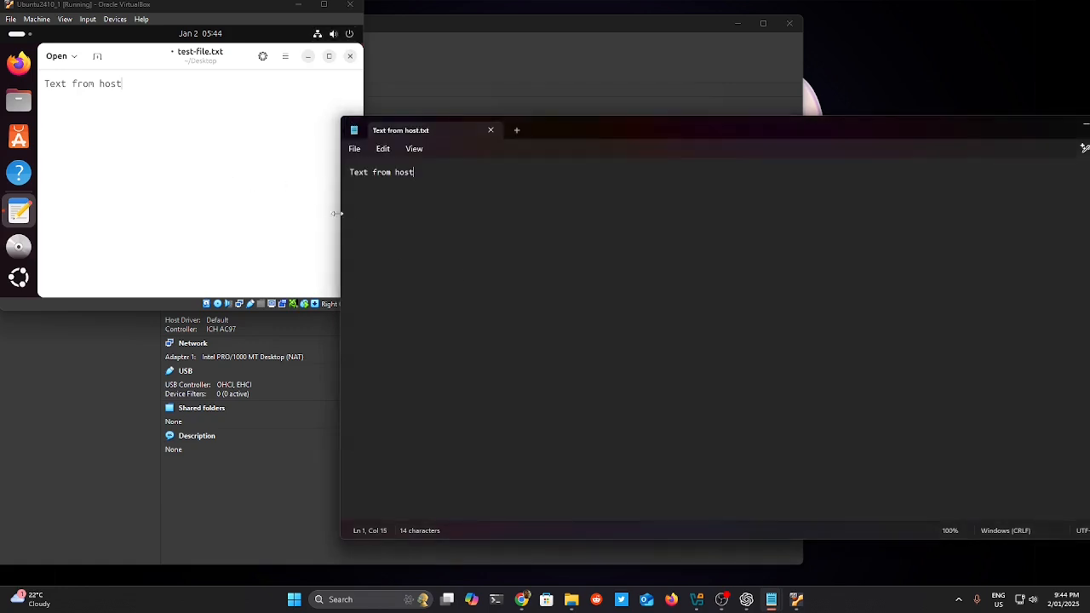
Place the VirtualBox Manager at the top and the enlarged VM window on the right.
left_click_drag(488, 24, 663, 27)
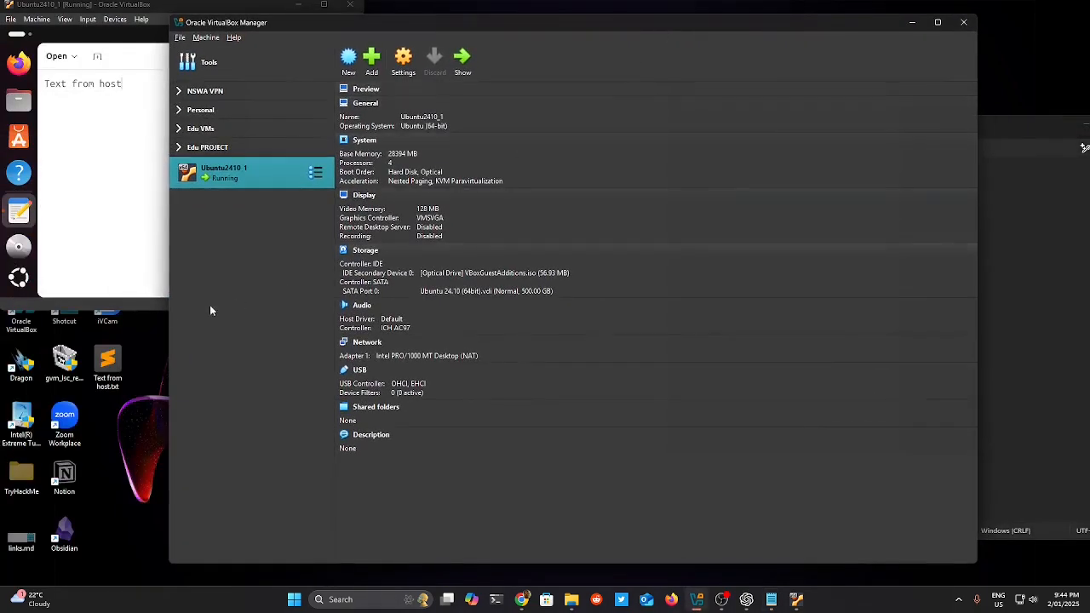
left_click_drag(111, 366, 115, 305)
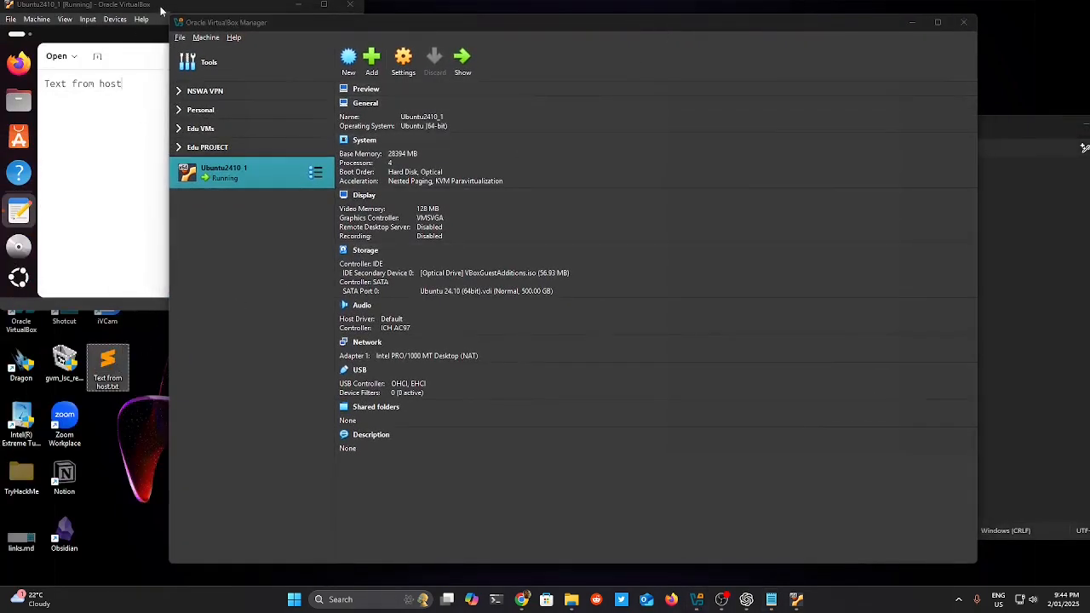
left_click_drag(166, 6, 701, 109)
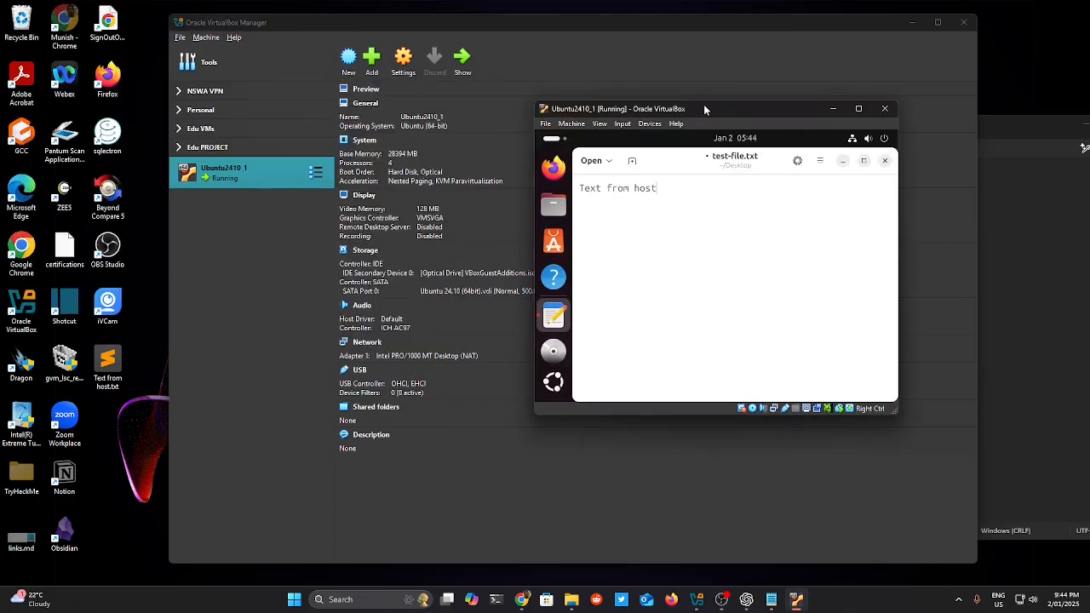
left_click_drag(897, 414, 1026, 532)
Close the guest editor discarding changes, then drag Text from host.txt onto the Ubuntu guest desktop.
left_click(956, 160)
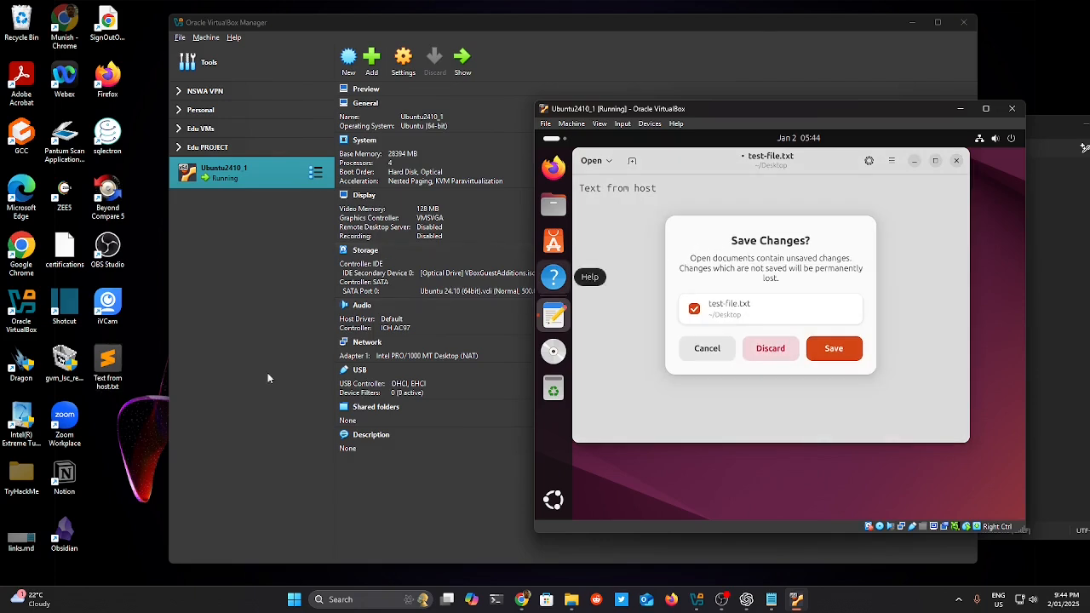
left_click(774, 349)
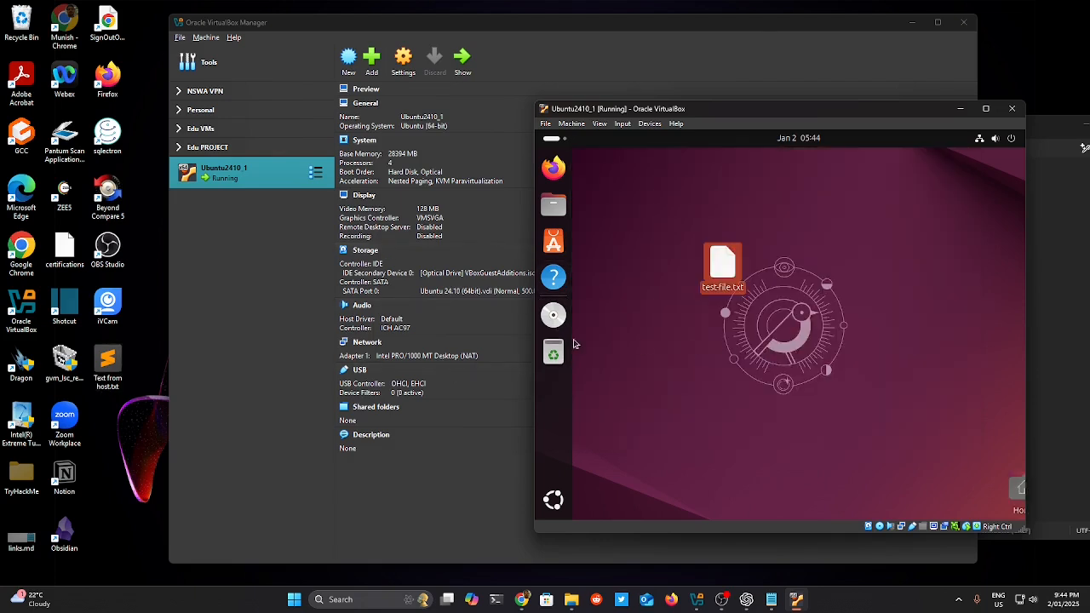
left_click_drag(106, 366, 764, 390)
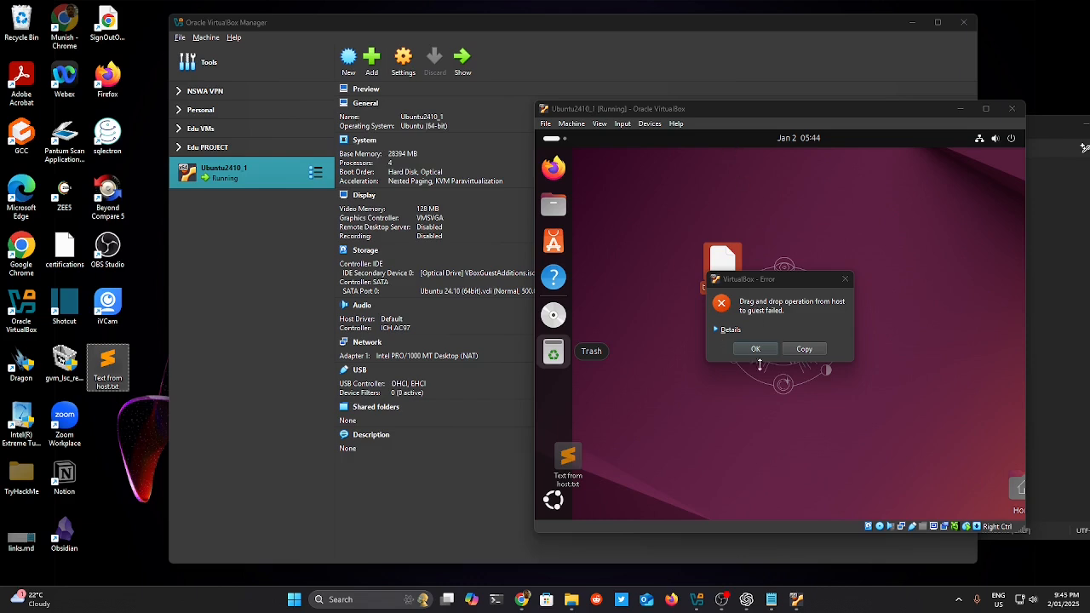
Expand the drag-and-drop error's details and select the full error message text.
left_click(719, 331)
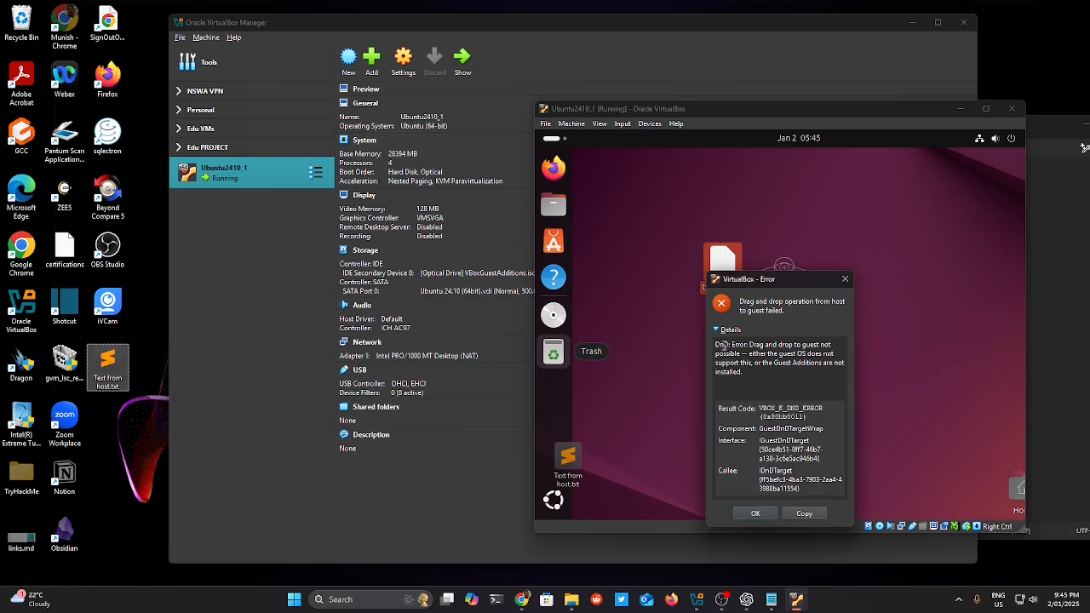
left_click_drag(716, 345, 786, 380)
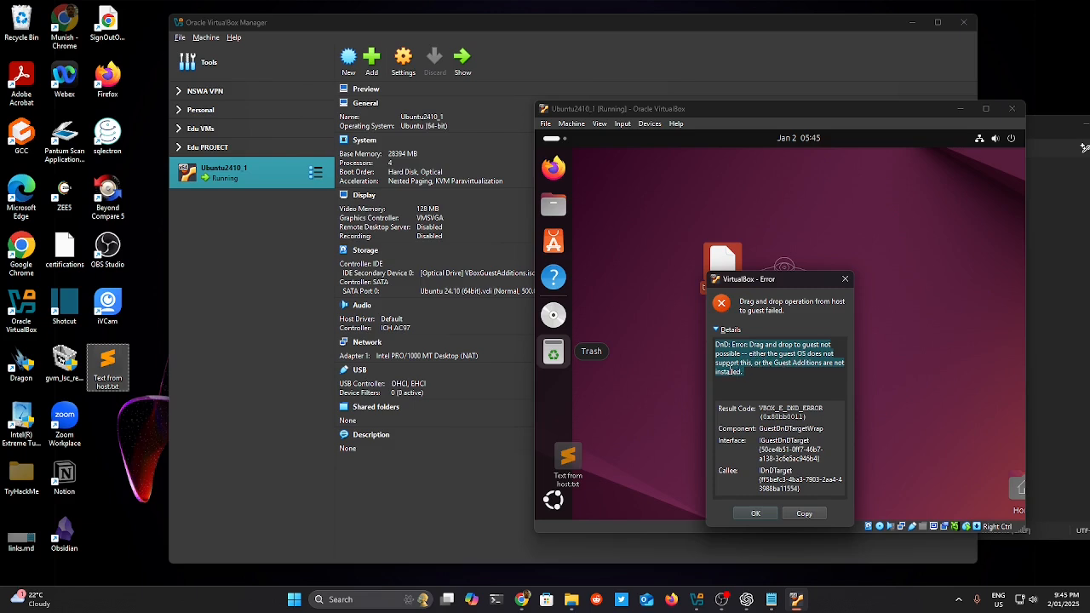
left_click(749, 374)
left_click_drag(748, 374, 710, 344)
Google the pasted DnD error message and open the virtualbox.org DnDDebug result in a new tab.
left_click(671, 600)
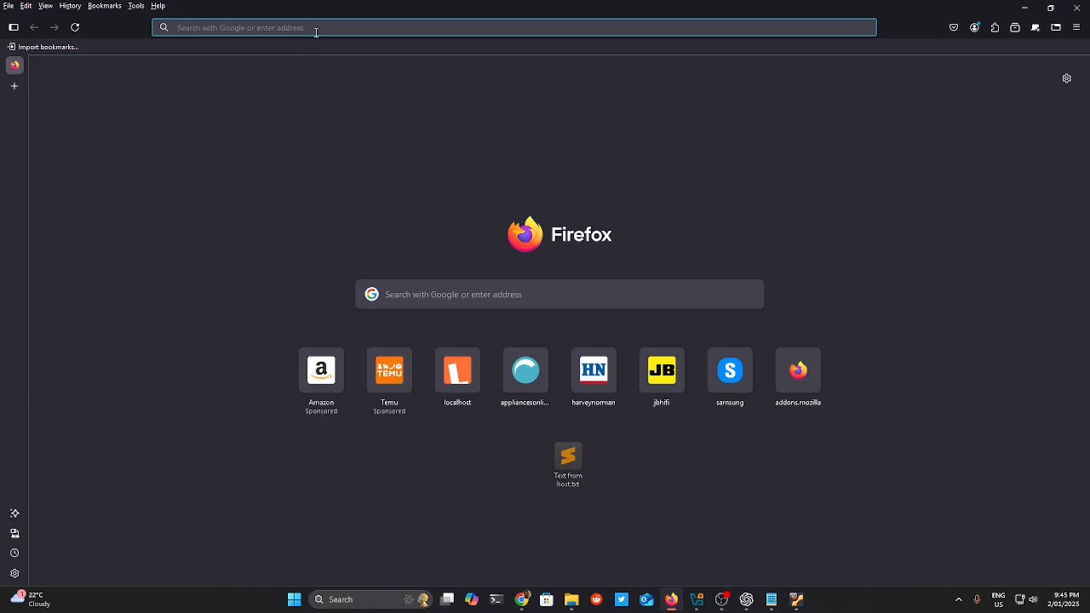
type("google.com")
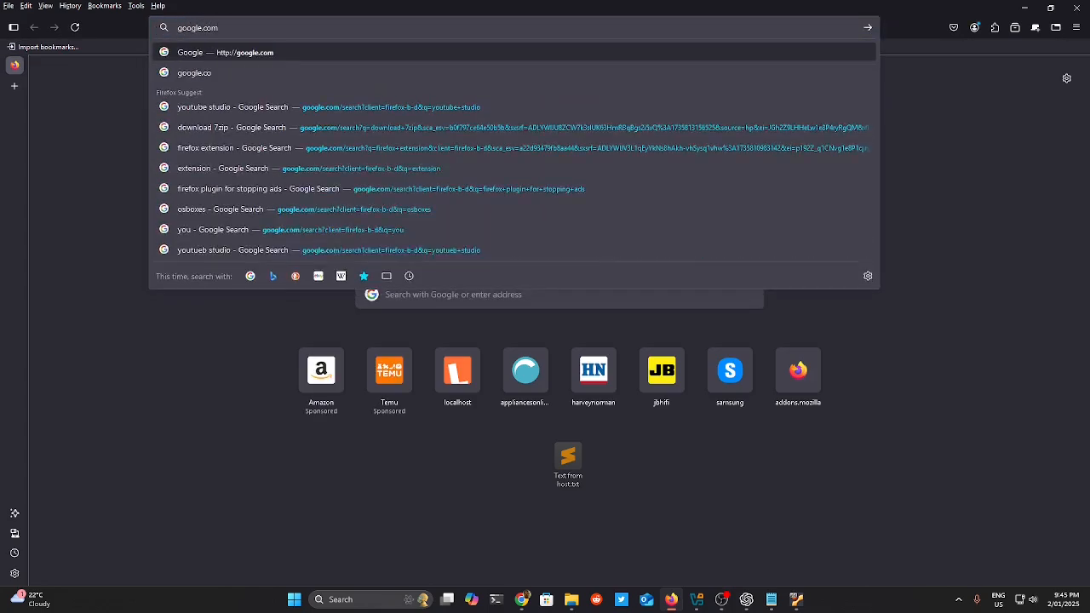
key("Return")
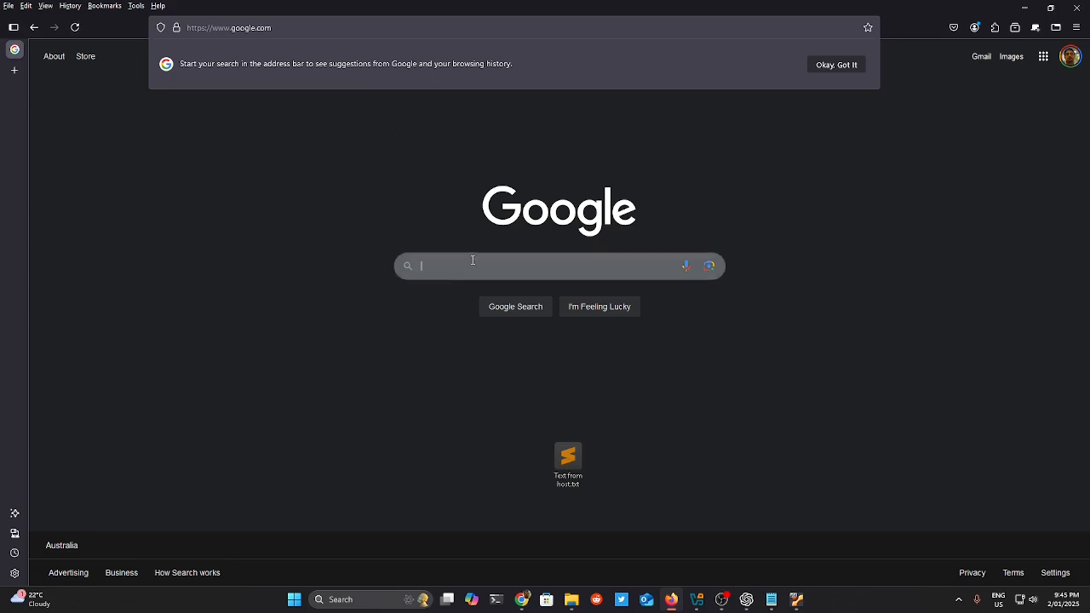
left_click(472, 259)
type("DnD: Error: Drag and drop to guest not possible – either the guest OS does not support this, or the Guest Additions are not installed.")
key("Return")
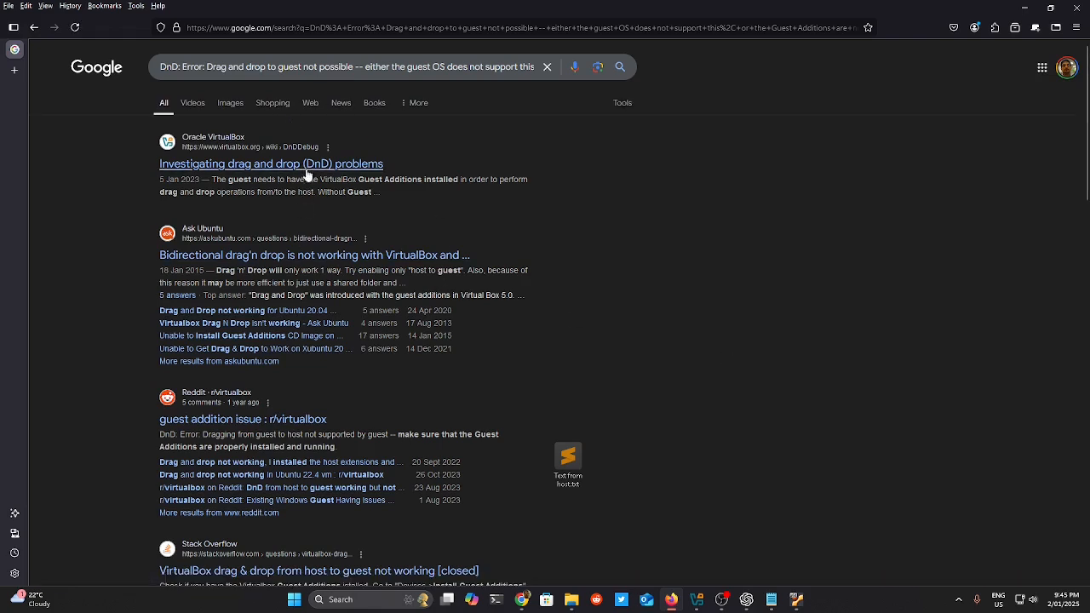
middle_click(314, 165)
Read the DnDDebug page intro, highlighting the Guest Additions requirement and the disabled-by-default note.
left_click(16, 70)
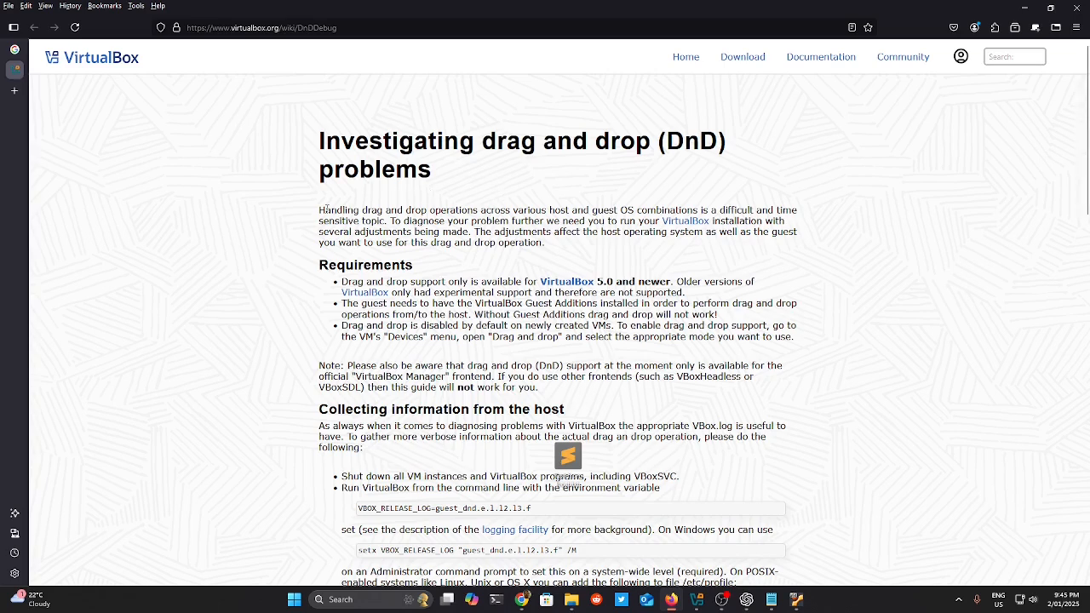
left_click_drag(320, 209, 545, 244)
left_click(691, 247)
left_click_drag(321, 212, 579, 247)
left_click(582, 245)
left_click(586, 255)
left_click_drag(539, 243, 351, 210)
left_click(497, 257)
left_click_drag(353, 303, 699, 318)
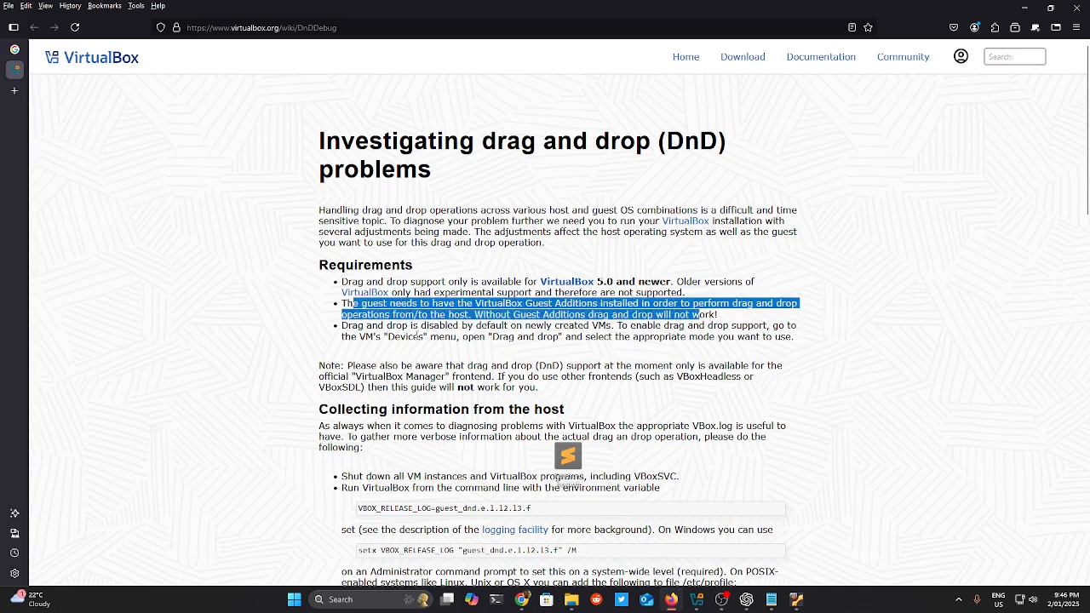
left_click(417, 335)
left_click_drag(363, 329, 764, 345)
left_click(808, 346)
Scroll to the host section and highlight the verbose-log and shut-down-all-VMs instructions.
scroll(808, 346, "down", 1)
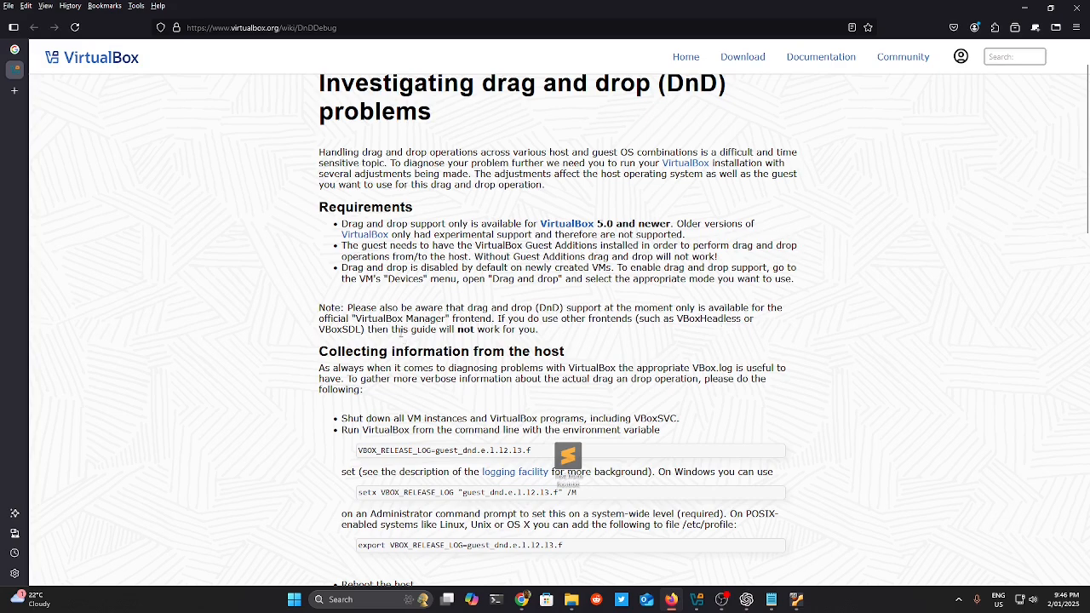
scroll(497, 327, "down", 2)
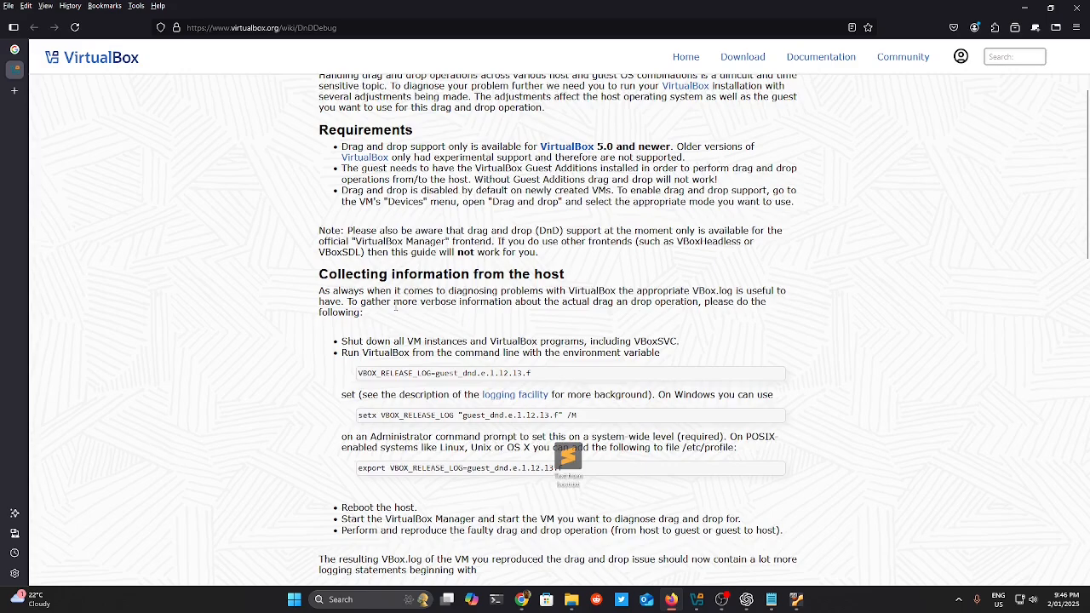
scroll(397, 309, "down", 1)
left_click_drag(335, 234, 347, 255)
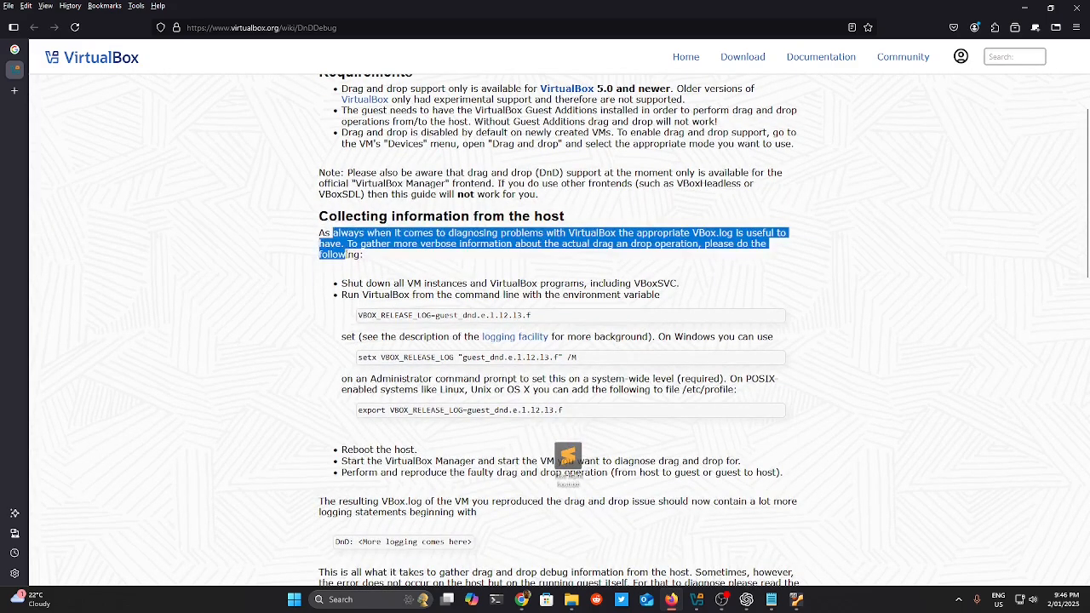
left_click(490, 270)
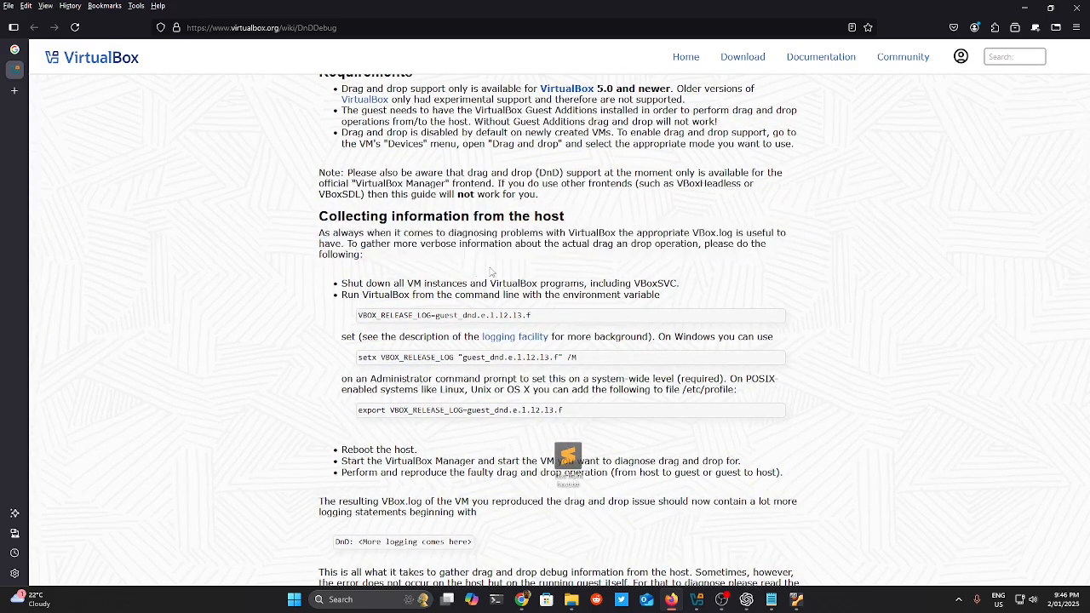
left_click_drag(359, 243, 703, 287)
left_click(358, 288)
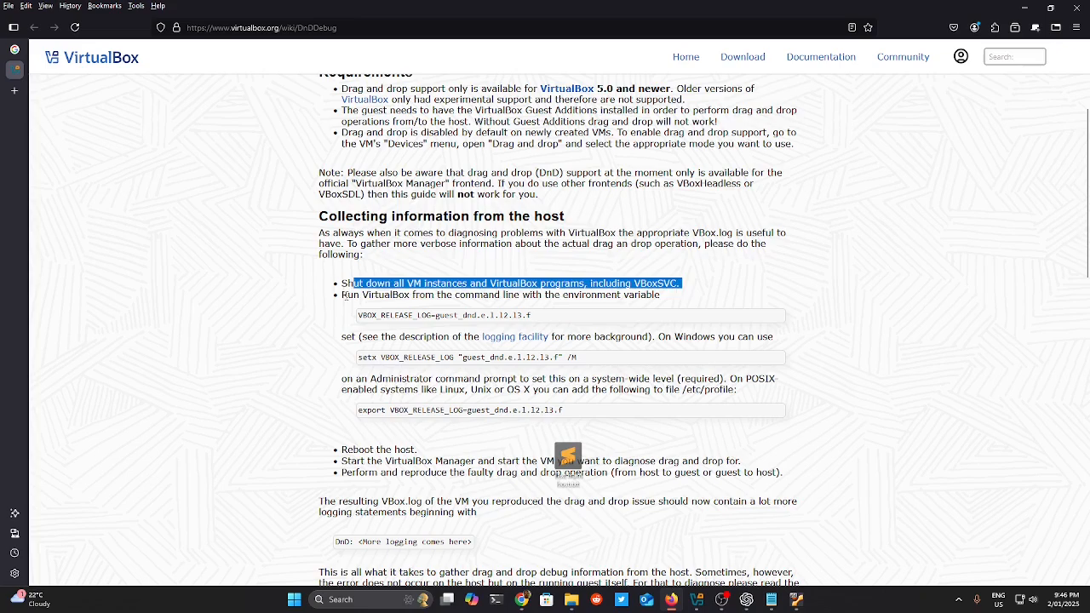
left_click_drag(346, 295, 531, 295)
left_click(545, 318)
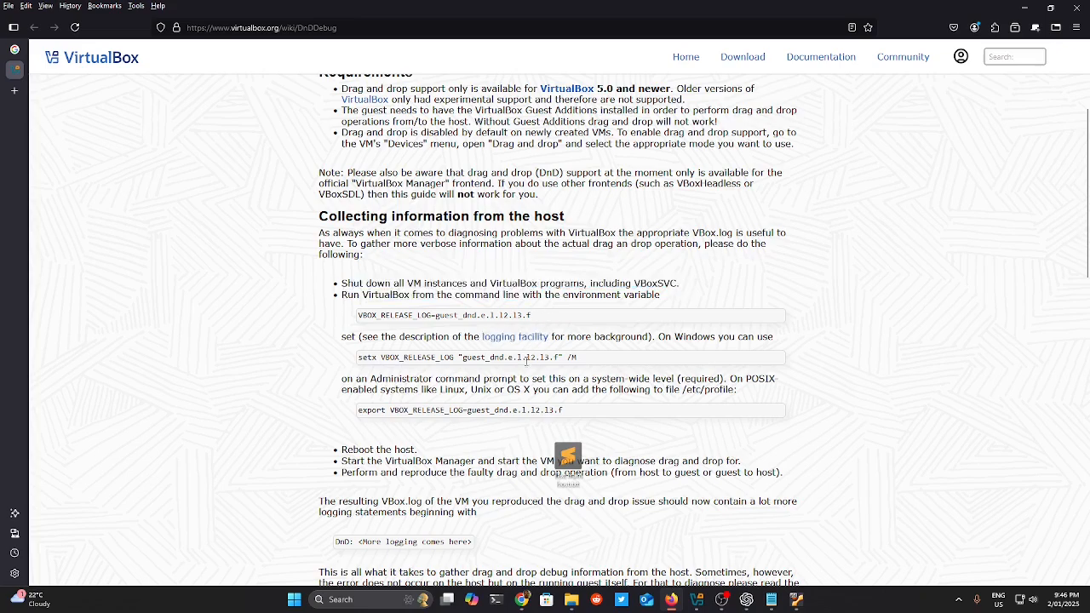
Scroll down to the FAQ, then shrink Firefox to reveal the VirtualBox error behind it.
scroll(469, 385, "down", 3)
scroll(469, 385, "down", 1)
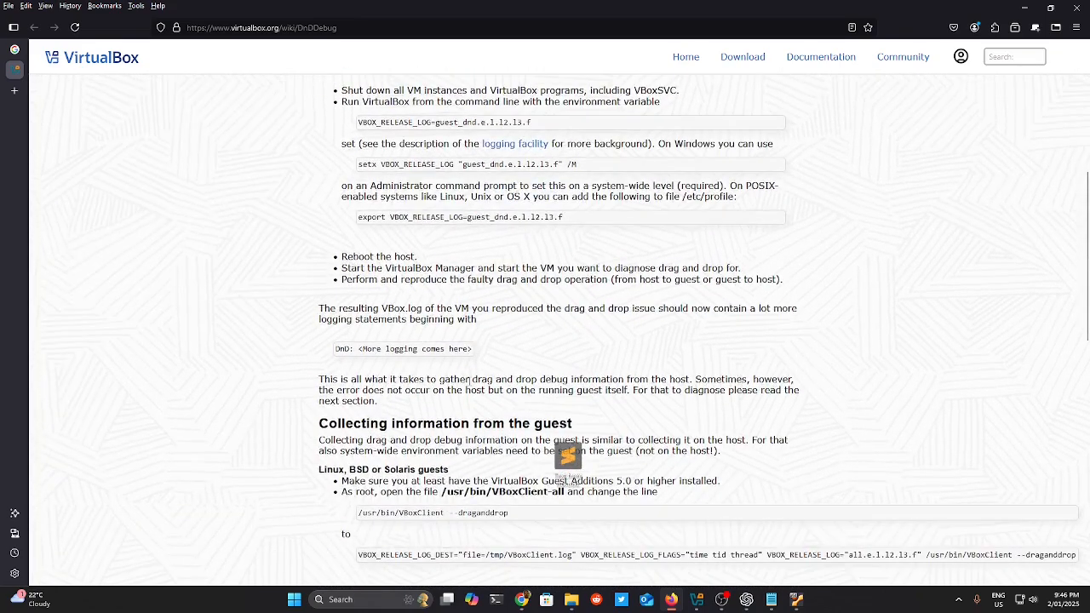
scroll(469, 383, "down", 5)
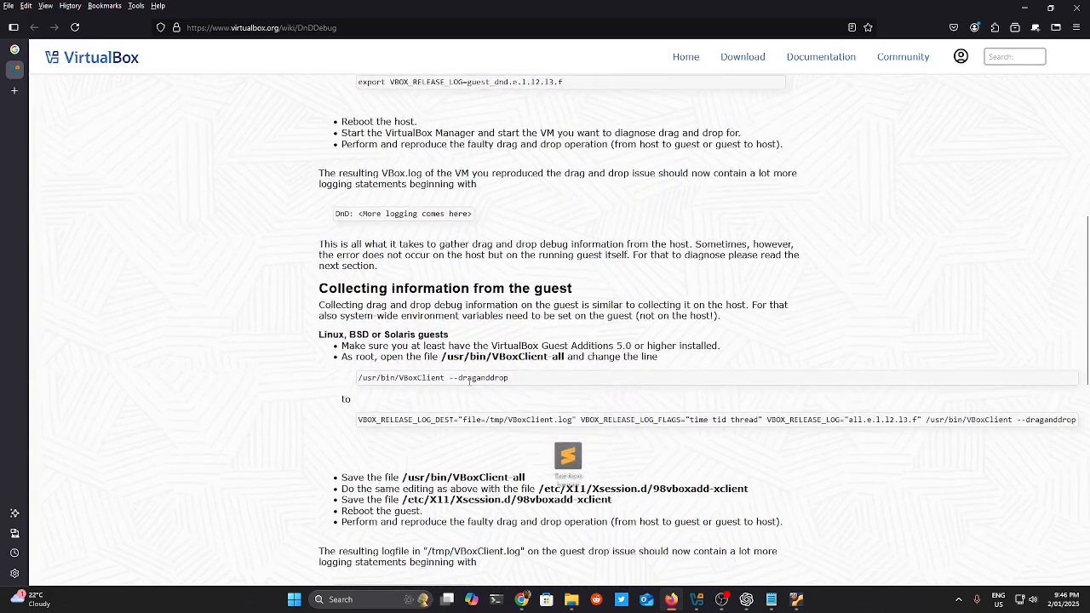
scroll(469, 386, "down", 3)
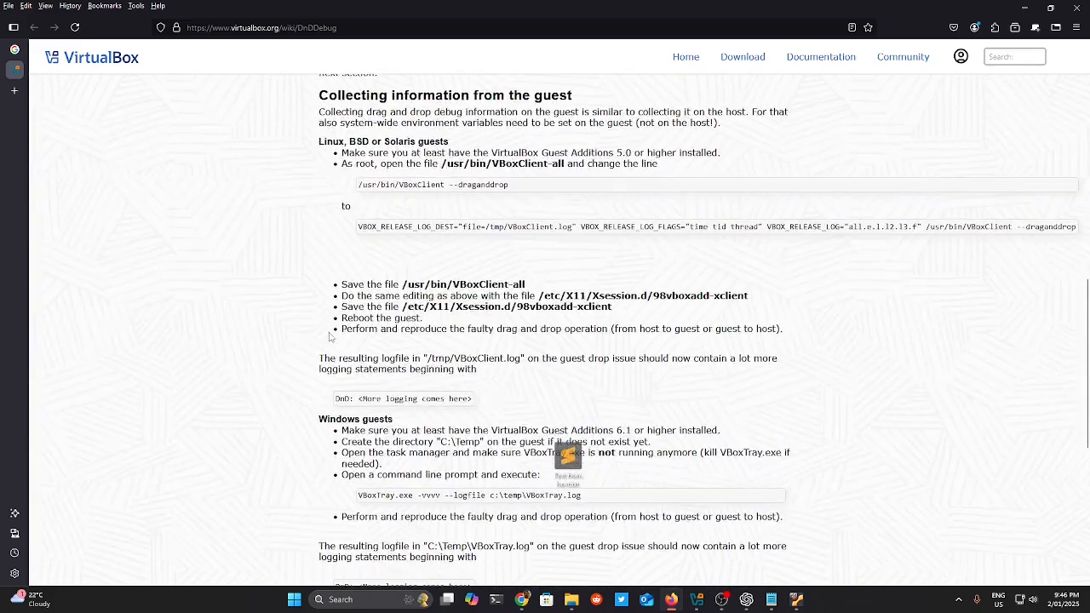
scroll(330, 341, "down", 3)
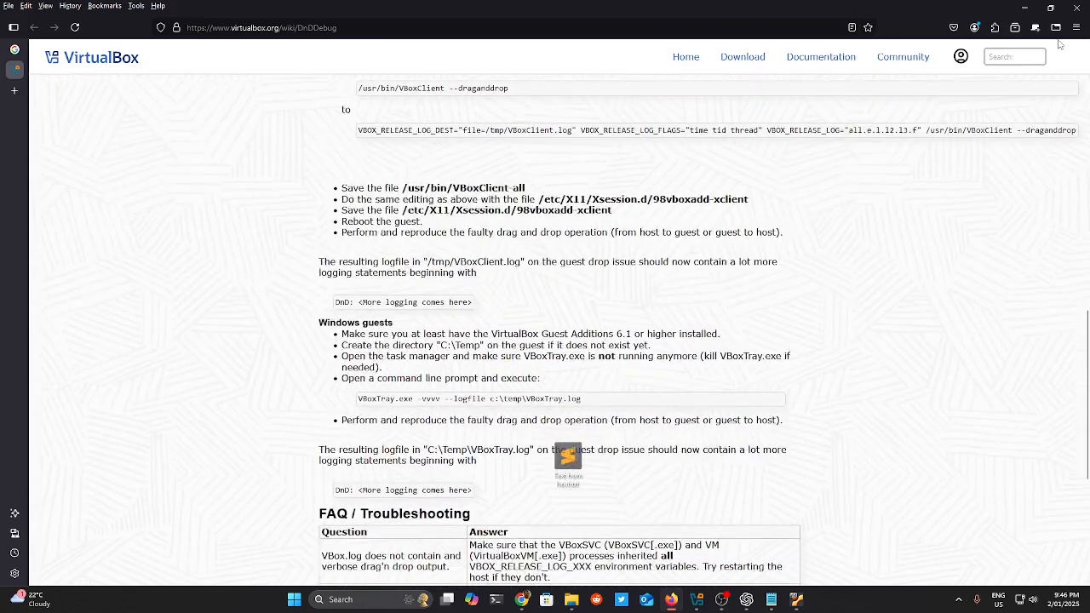
left_click_drag(110, 31, 108, 91)
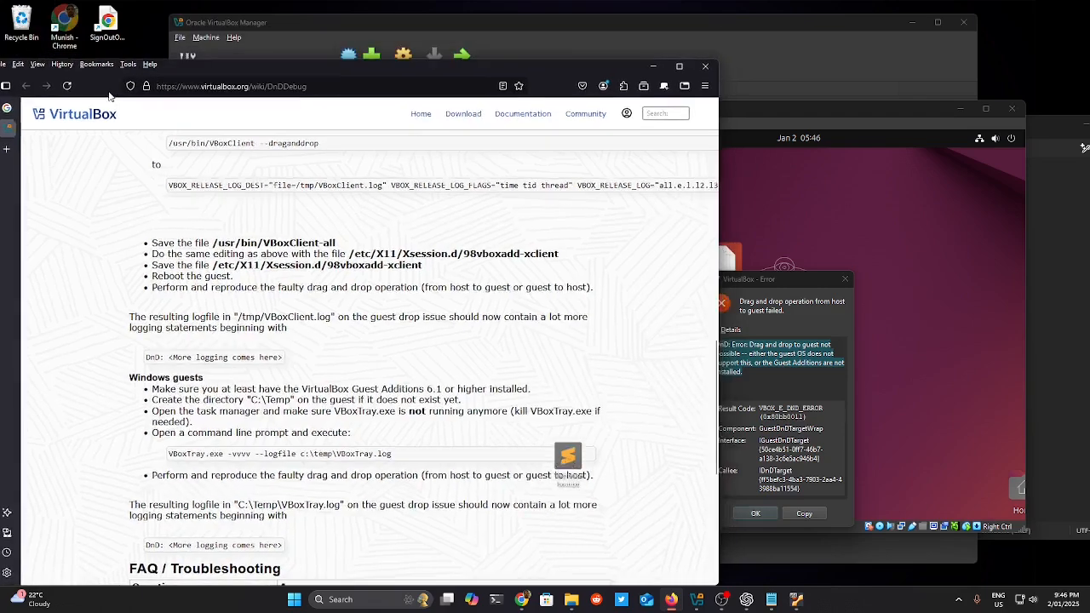
Close Firefox, dismiss the VirtualBox DnD error, and maximize the Ubuntu2410_1 VM window.
left_click(705, 68)
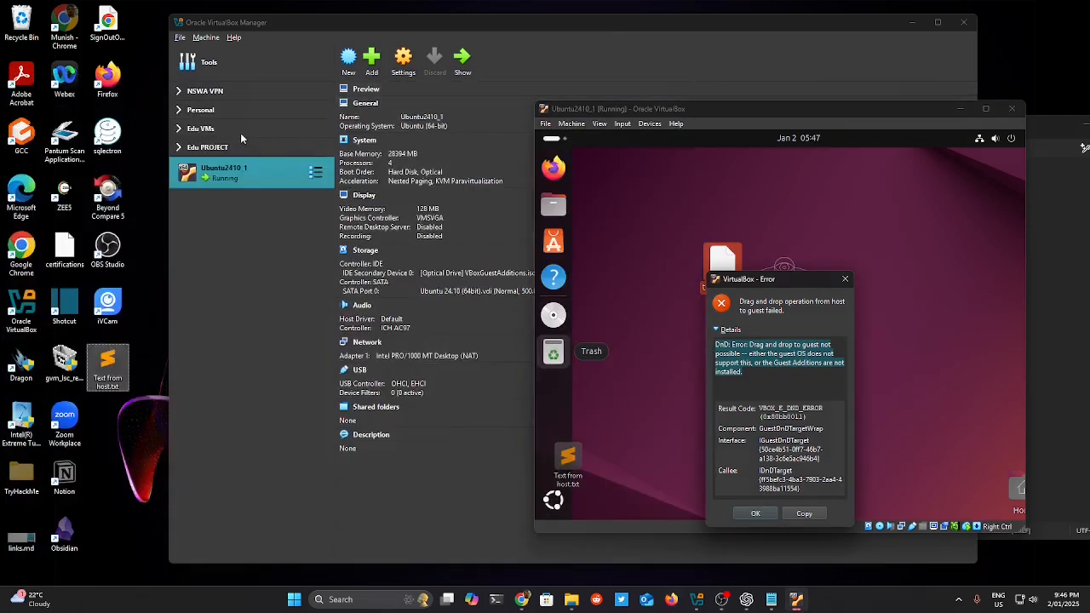
left_click(756, 514)
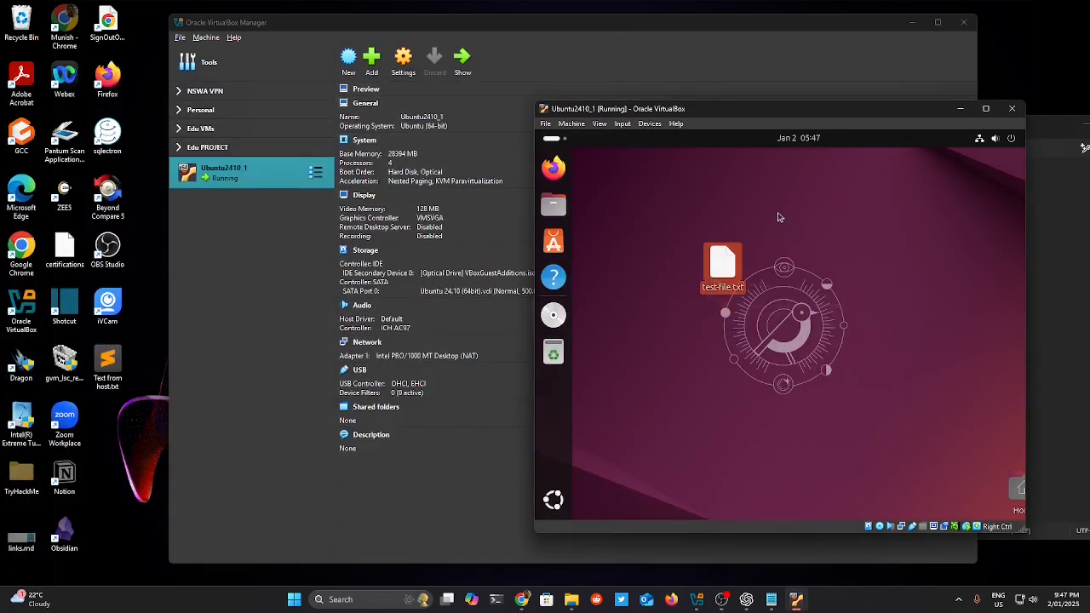
double_click(792, 104)
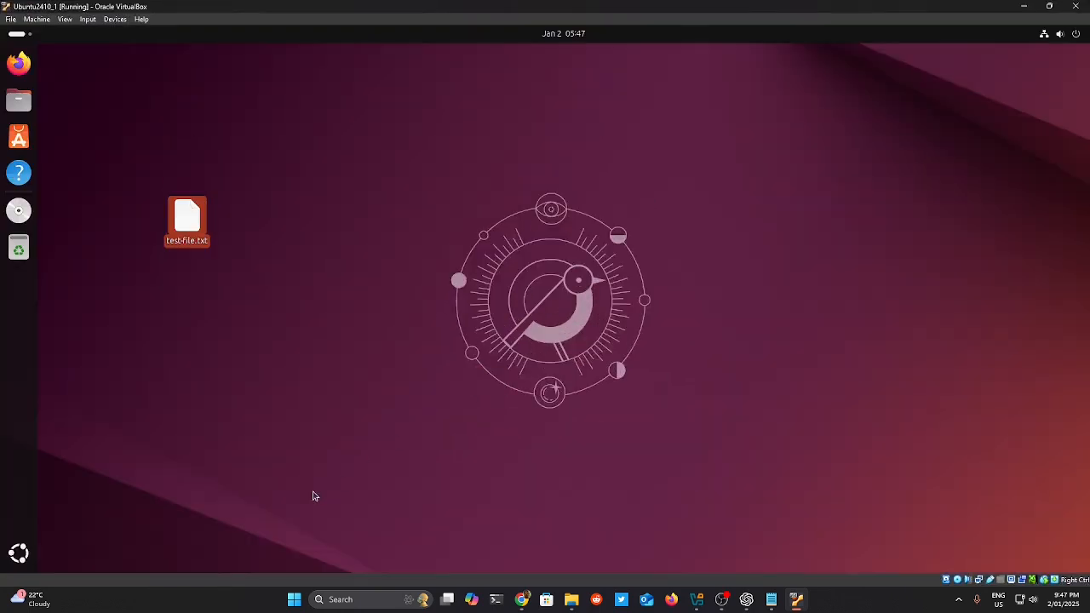
left_click(249, 365)
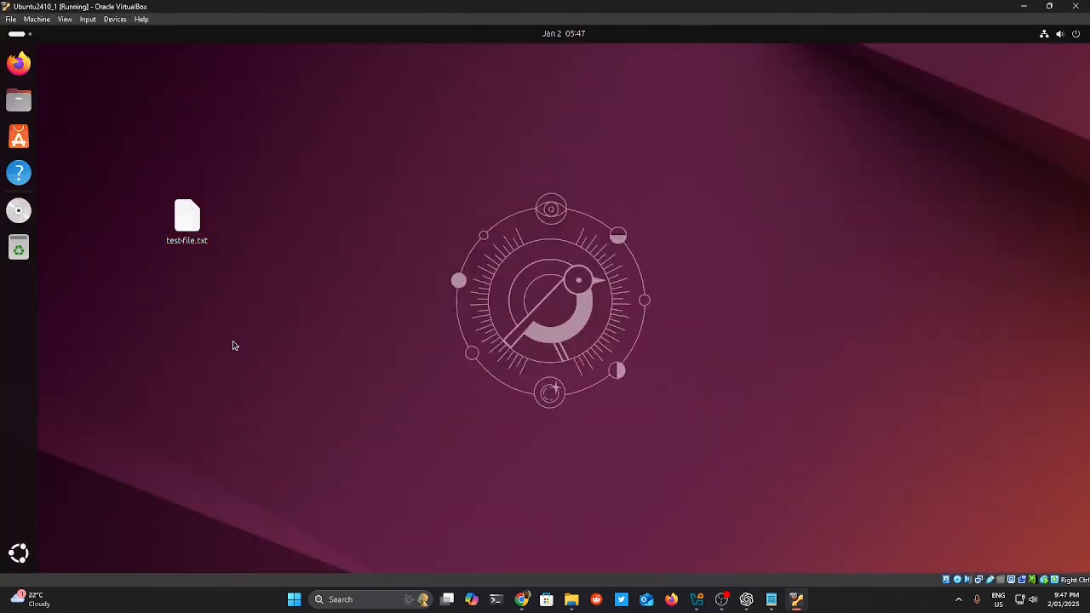
key("alt+Tab")
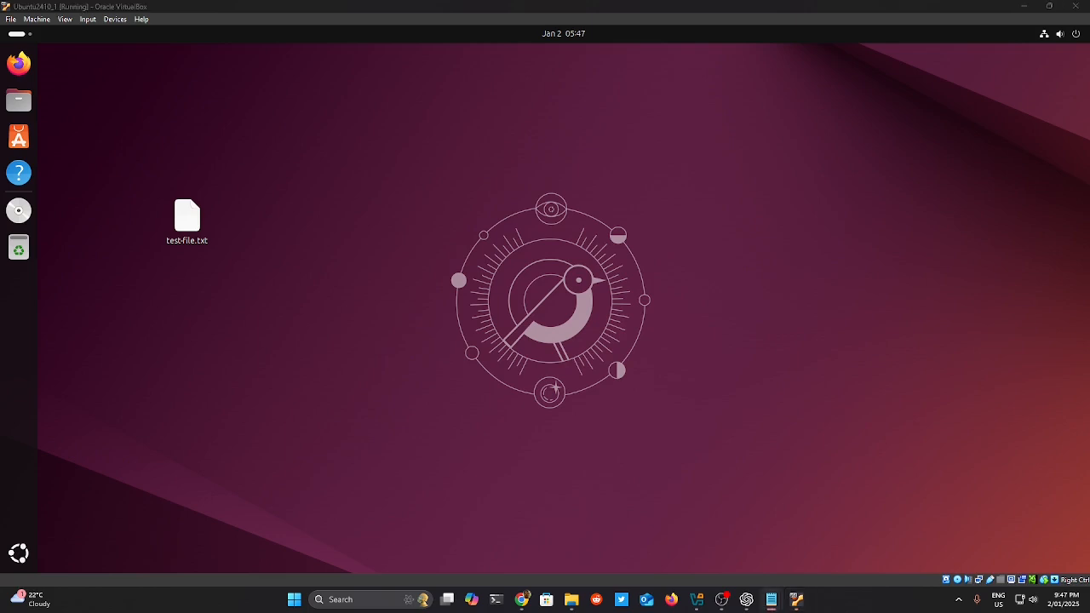
key("alt+Tab")
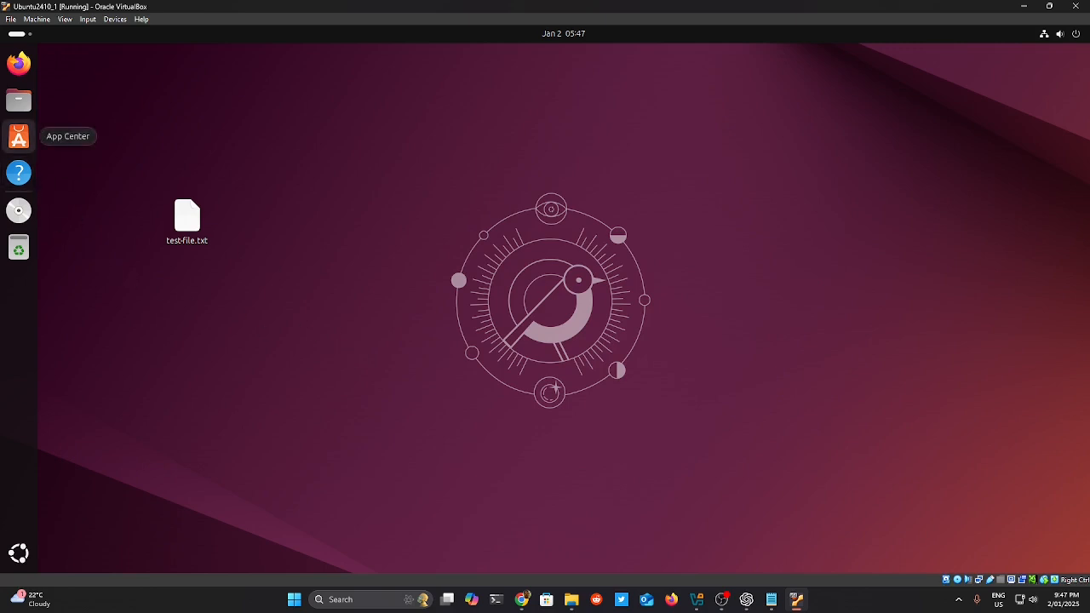
Open a terminal in the guest's Desktop folder and enlarge it at left-centre.
right_click(264, 143)
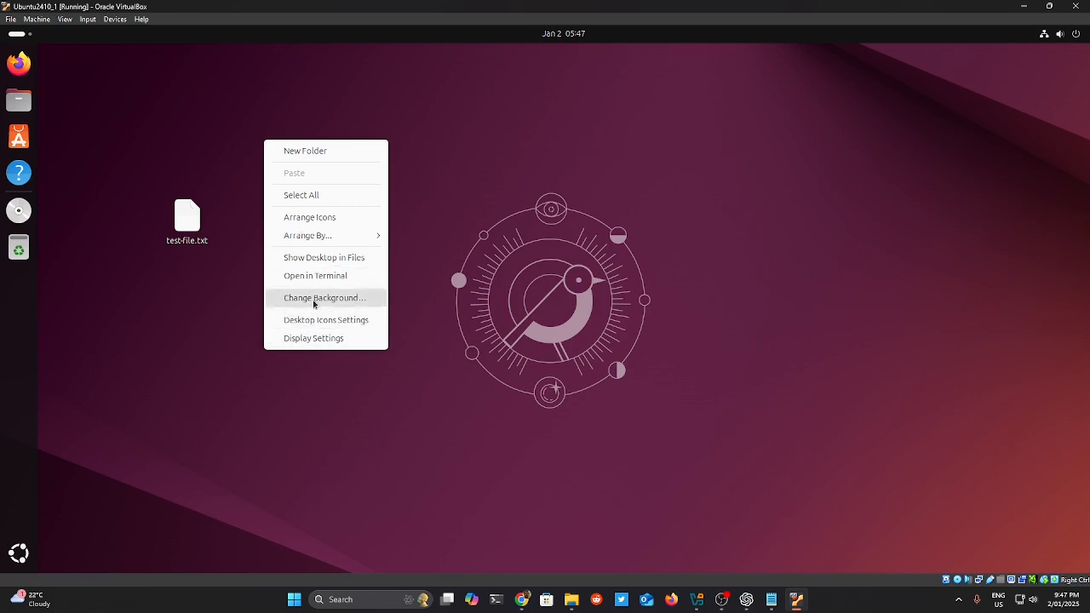
left_click(320, 277)
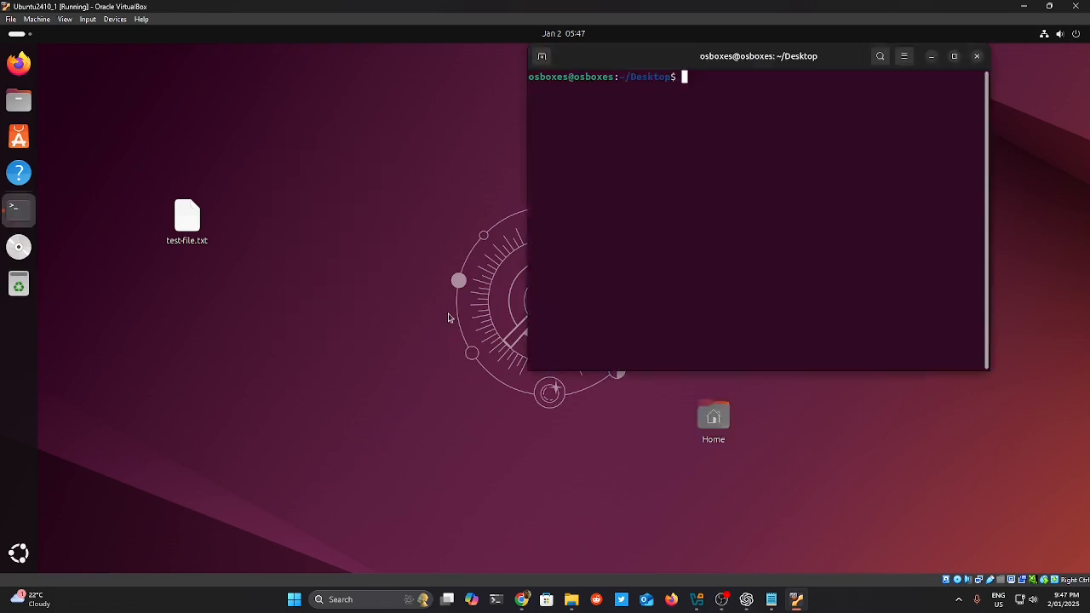
left_click_drag(730, 57, 346, 154)
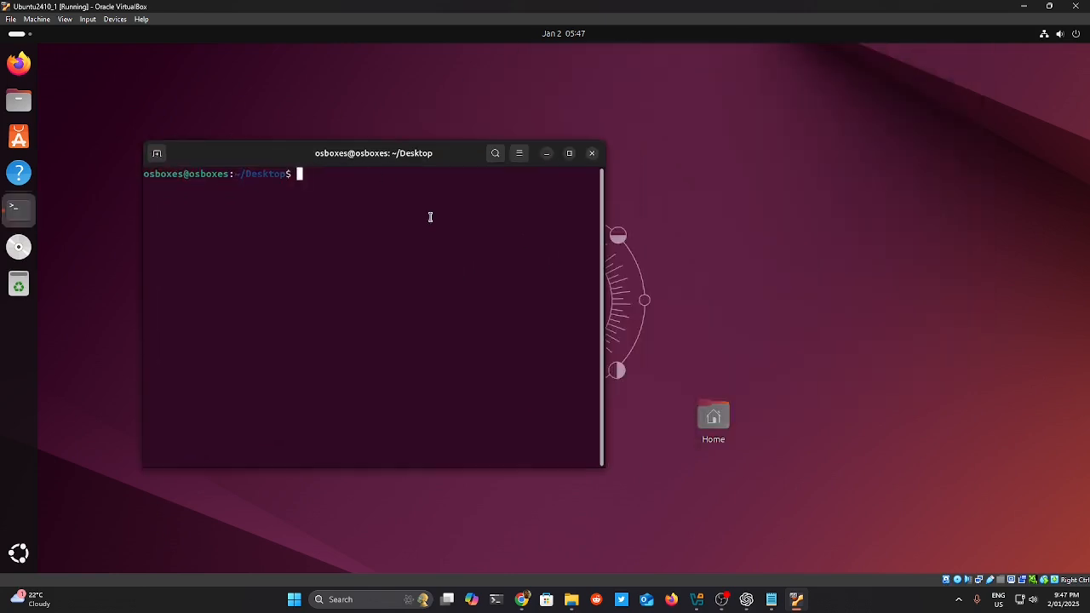
left_click_drag(601, 472, 695, 493)
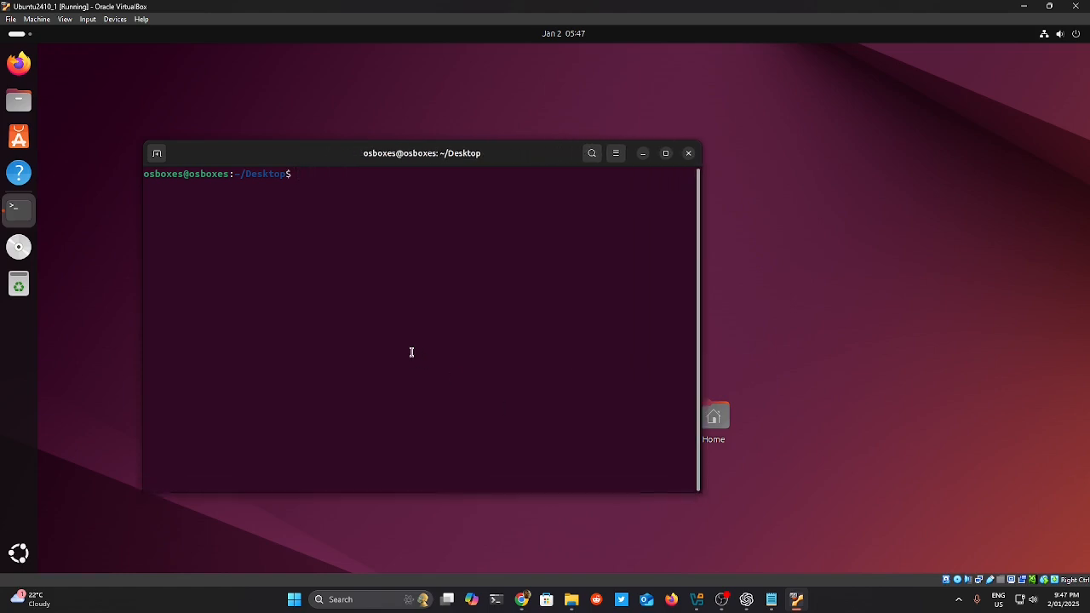
Run sudo passwd, authenticate, and enter the new root password twice until it updates.
type("sudo ")
type("ch")
type("p")
key("BackSpace")
key("BackSpace")
key("BackSpace")
type("passwd")
key("Return")
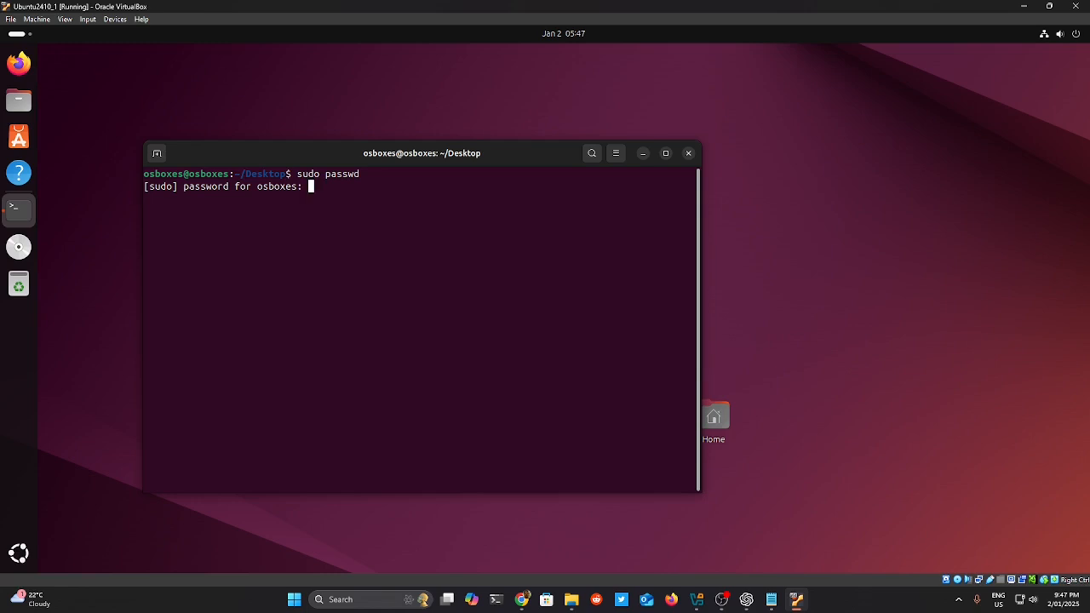
key("Return")
key("Return")
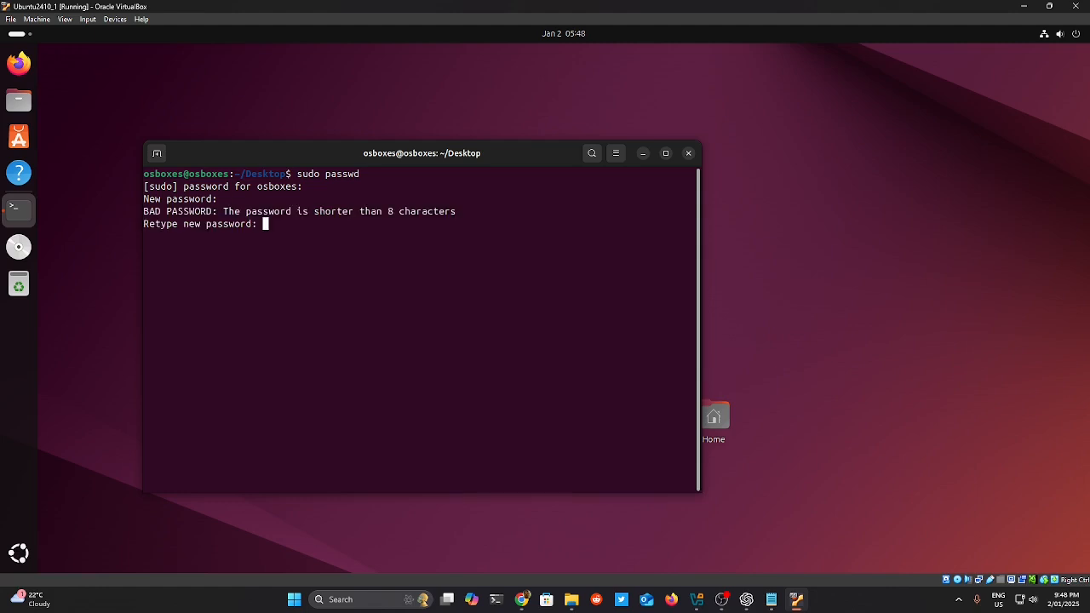
key("Return")
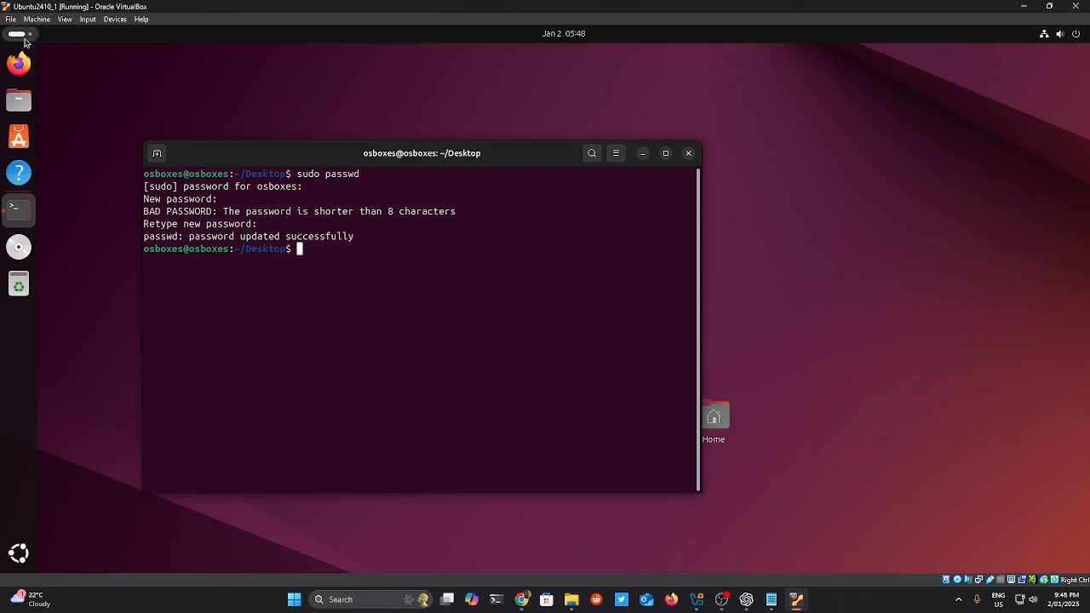
Search Activities for 'sett' and launch Settings, which opens on the Network page.
left_click(25, 39)
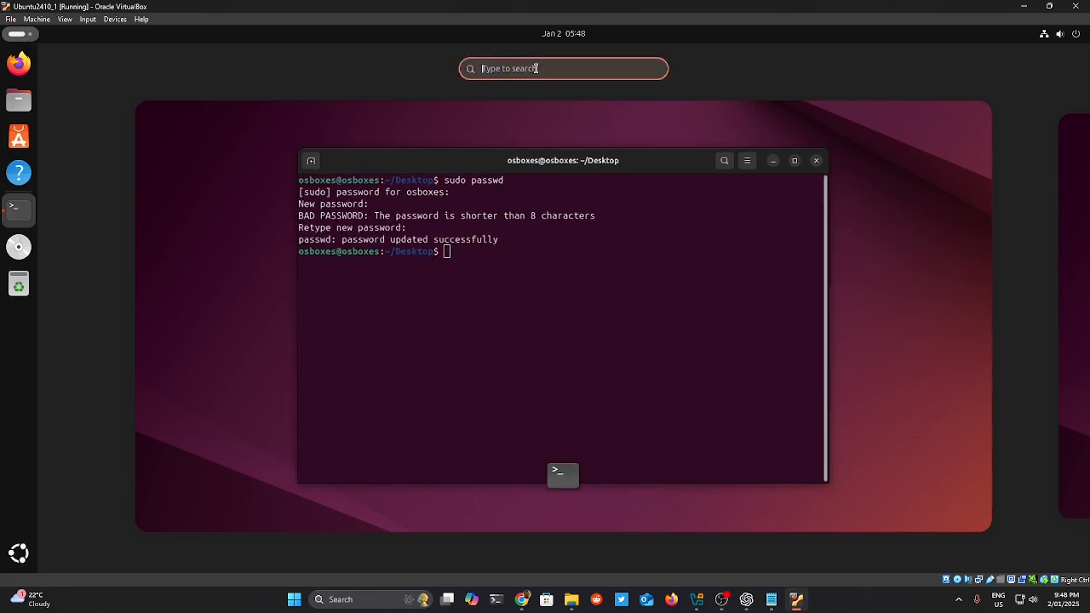
type("conto")
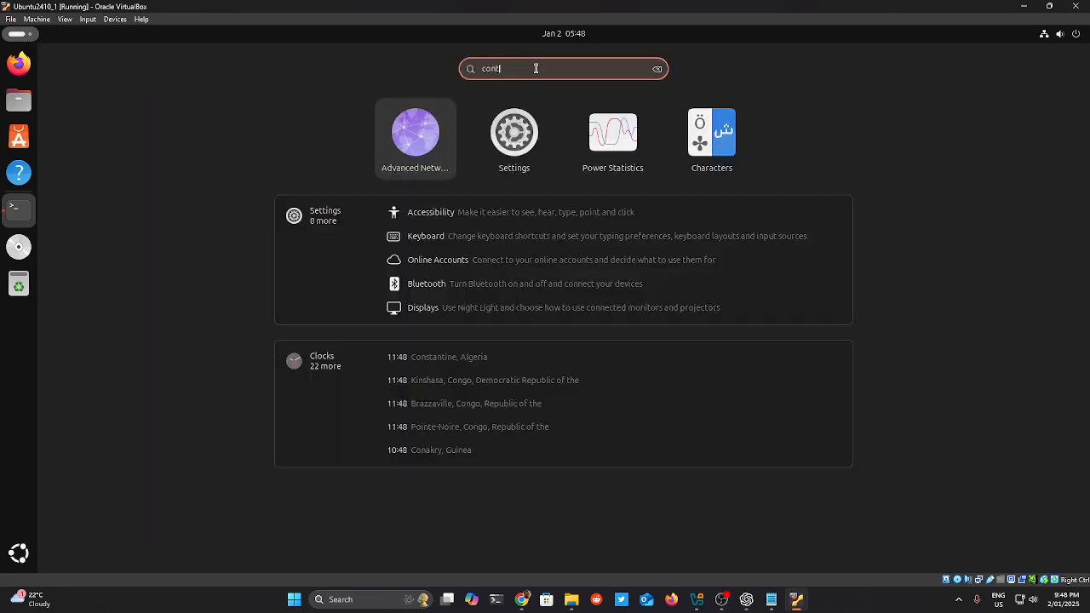
key("BackSpace")
key("BackSpace")
key("BackSpace")
key("BackSpace")
key("BackSpace")
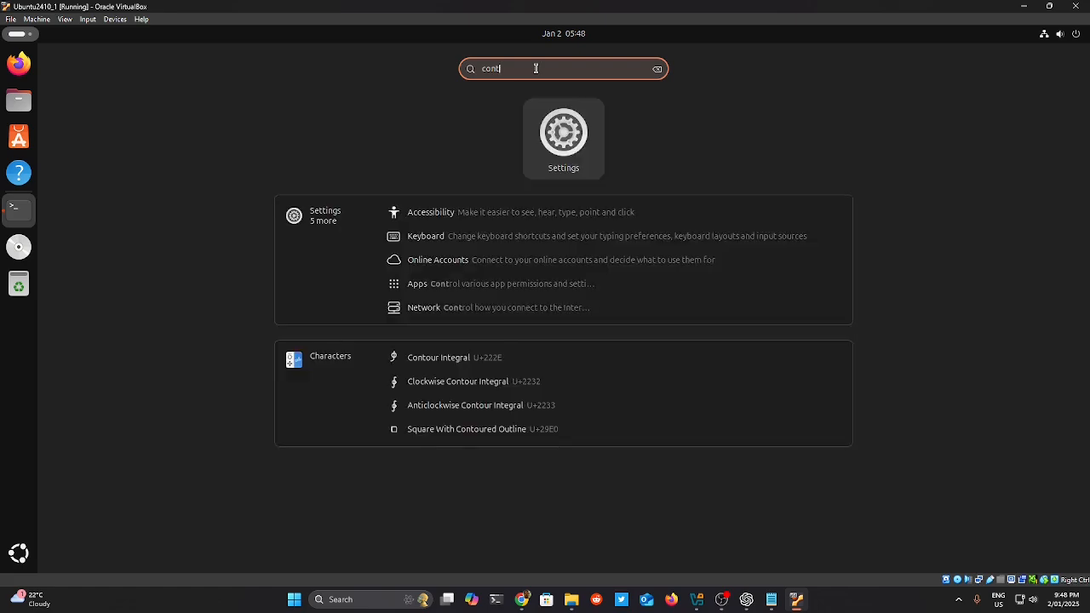
type("sett")
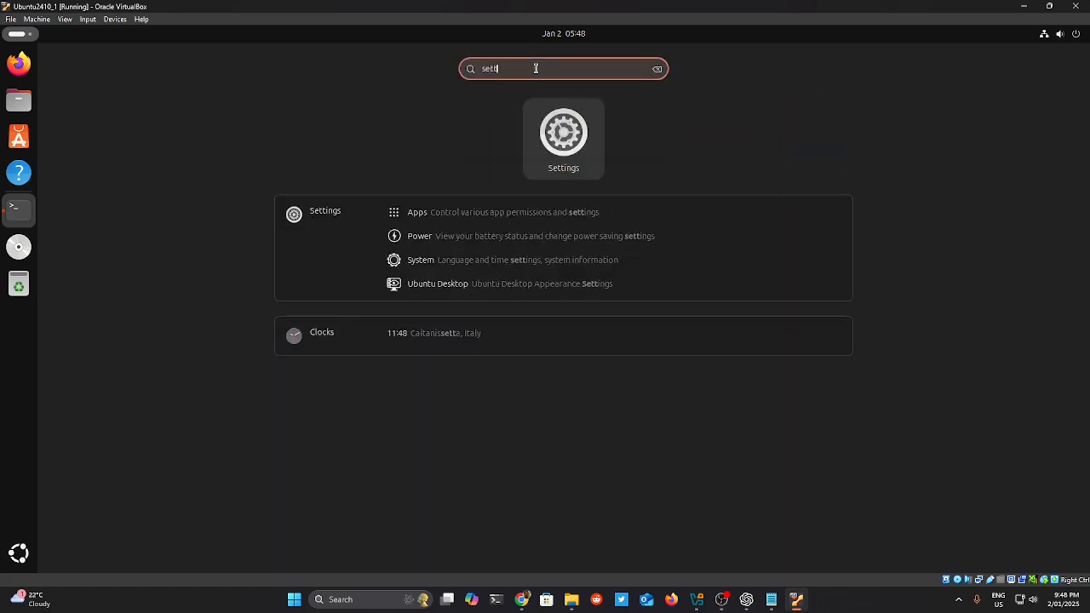
key("Return")
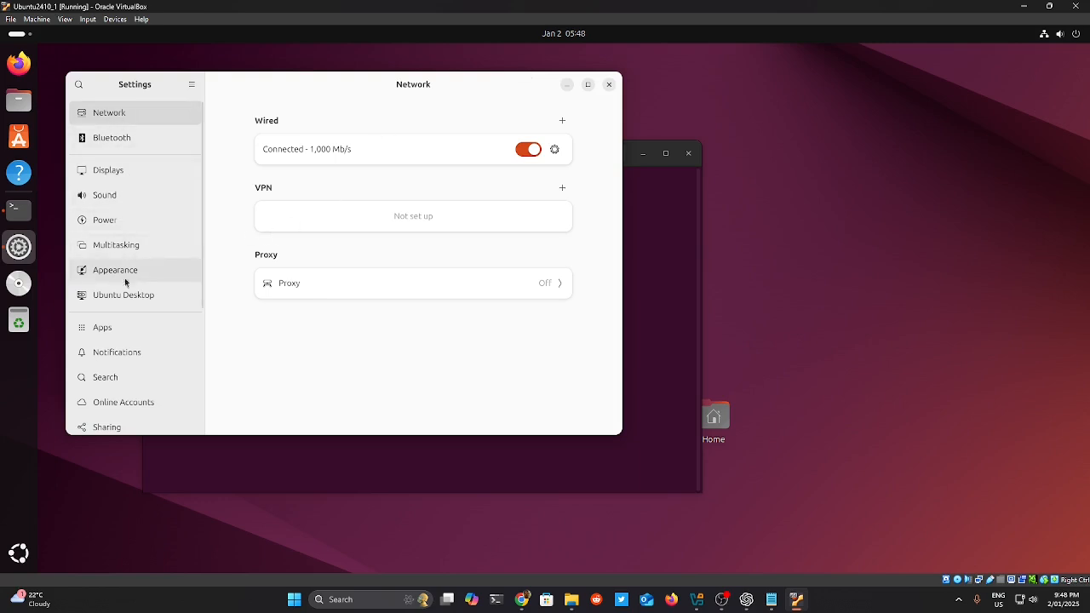
scroll(111, 375, "down", 1)
scroll(111, 381, "down", 3)
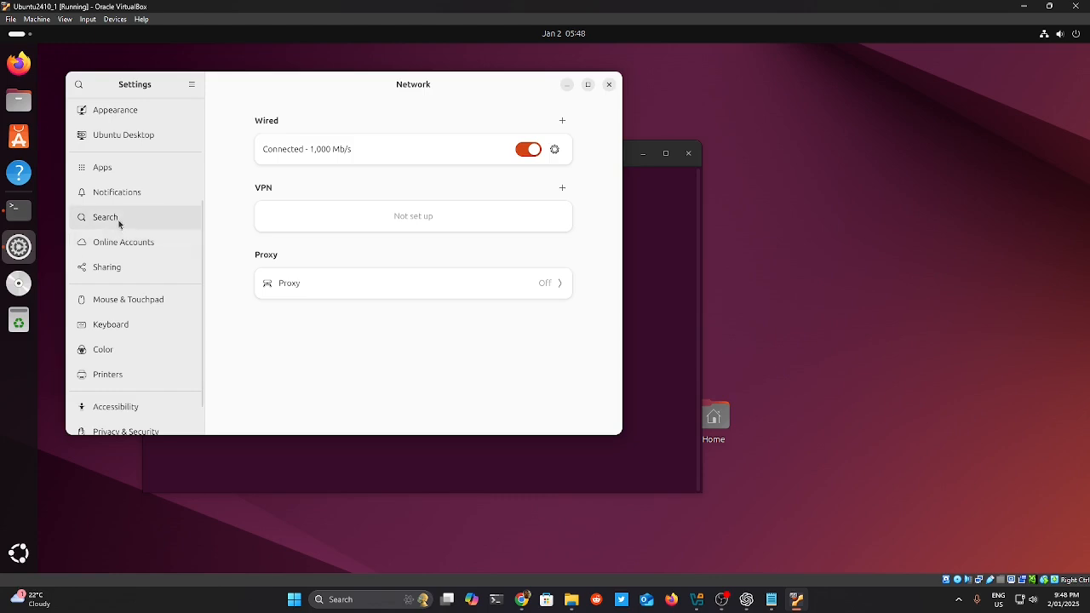
scroll(122, 223, "down", 1)
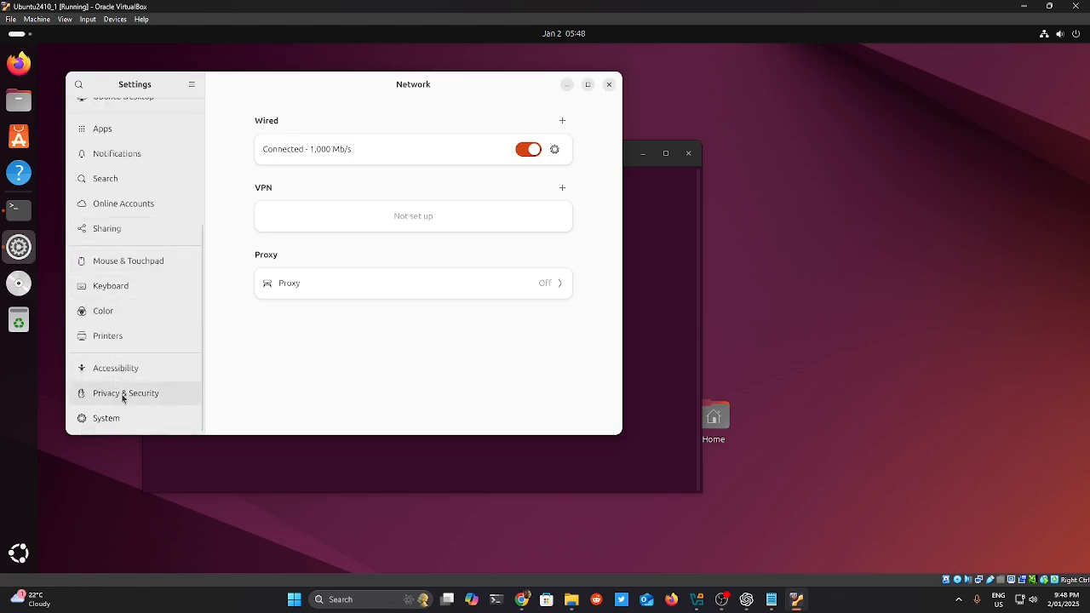
scroll(127, 179, "up", 5)
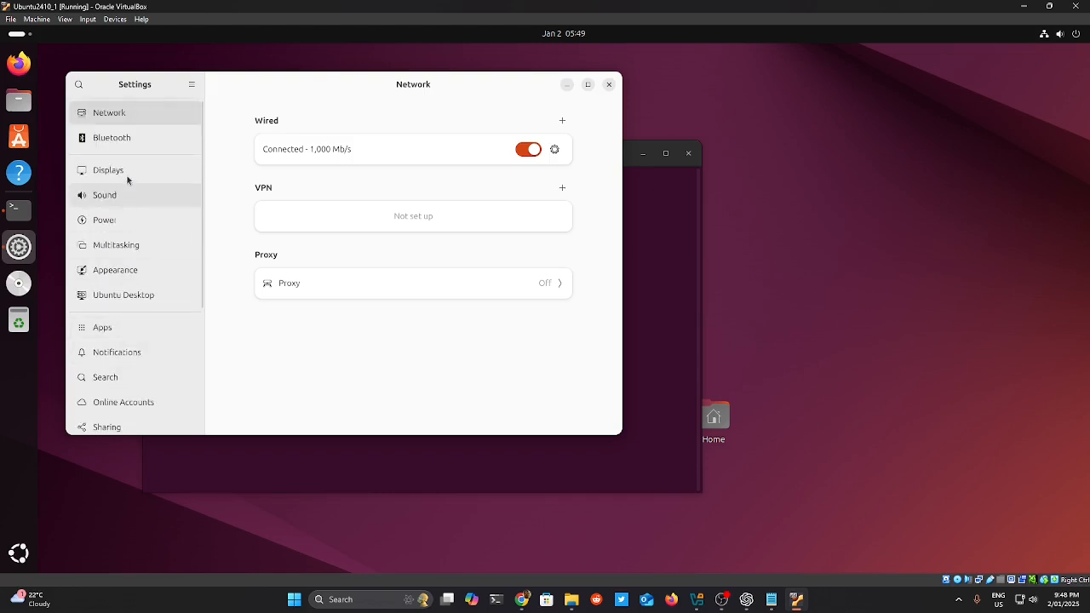
Find the Users page via the settings search and maximize the Settings window.
left_click(79, 84)
type("user")
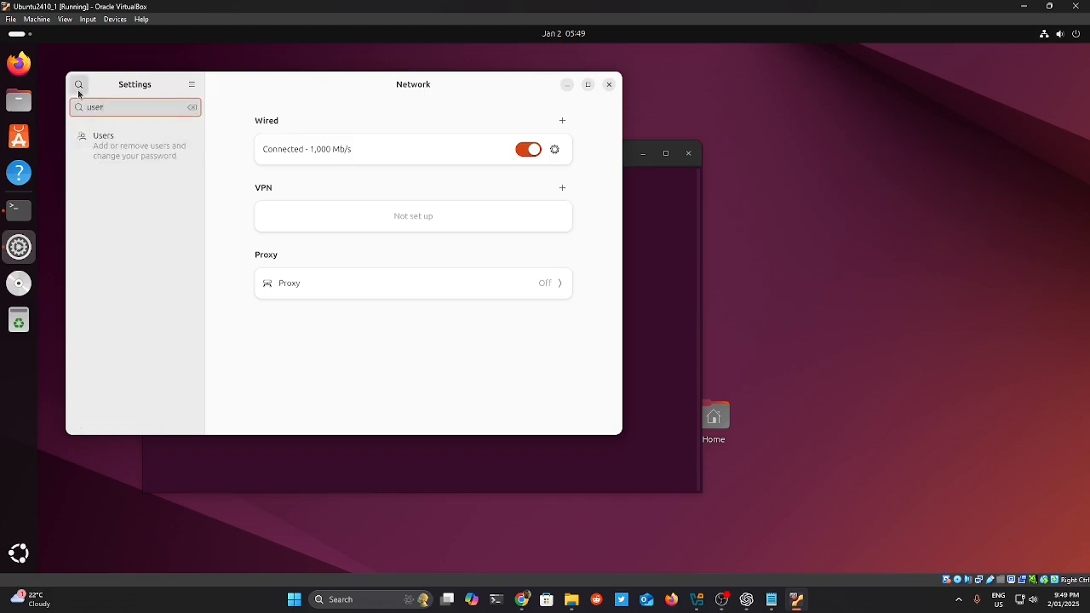
left_click(136, 149)
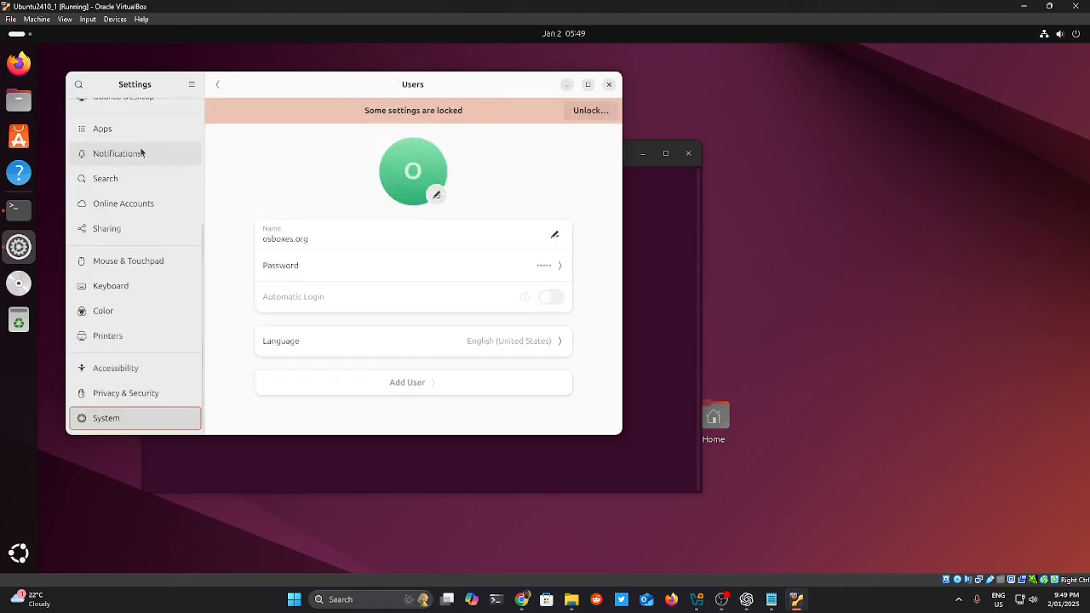
left_click(587, 85)
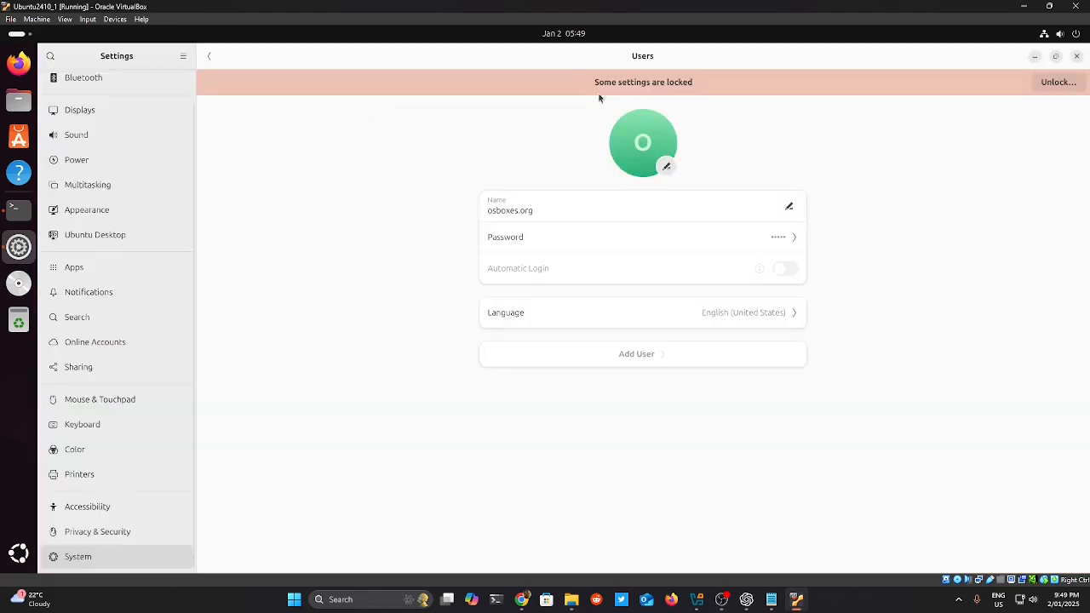
Unlock the Users page by authenticating with the administrator password.
left_click(1051, 83)
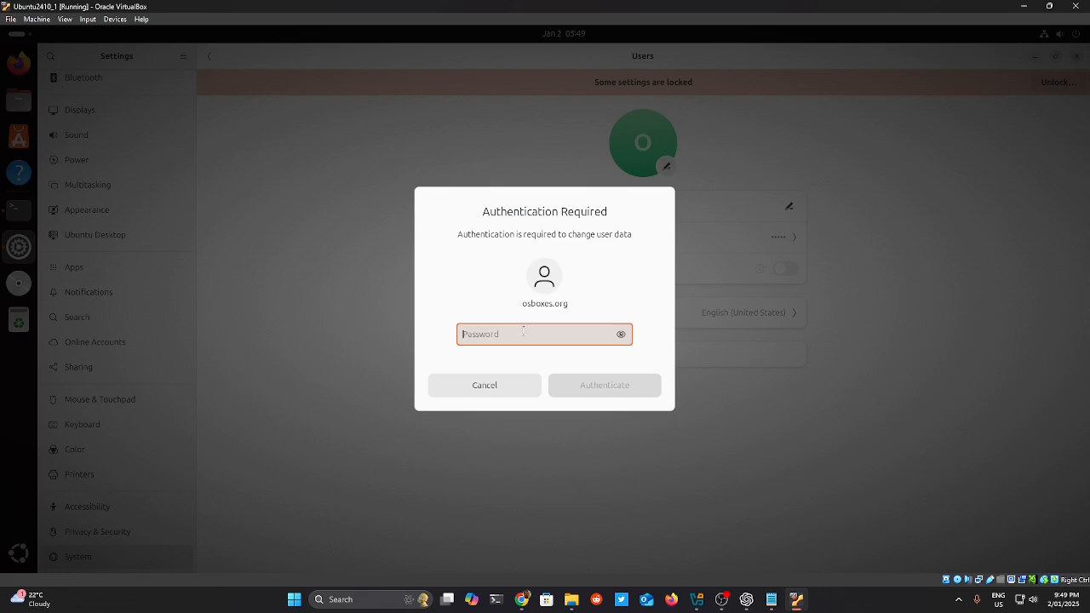
type("osboxes")
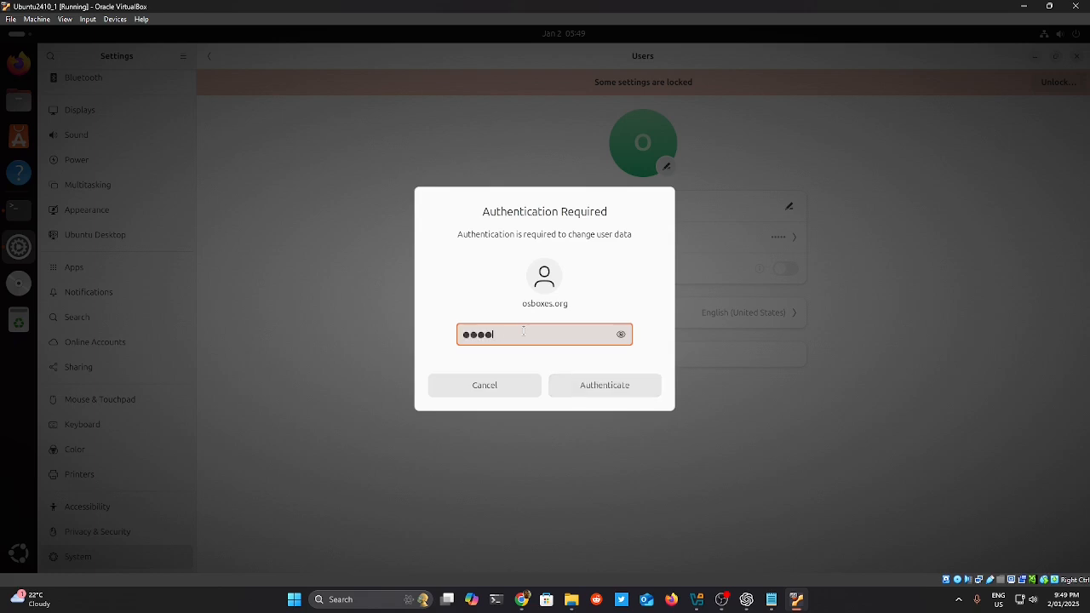
key("Return")
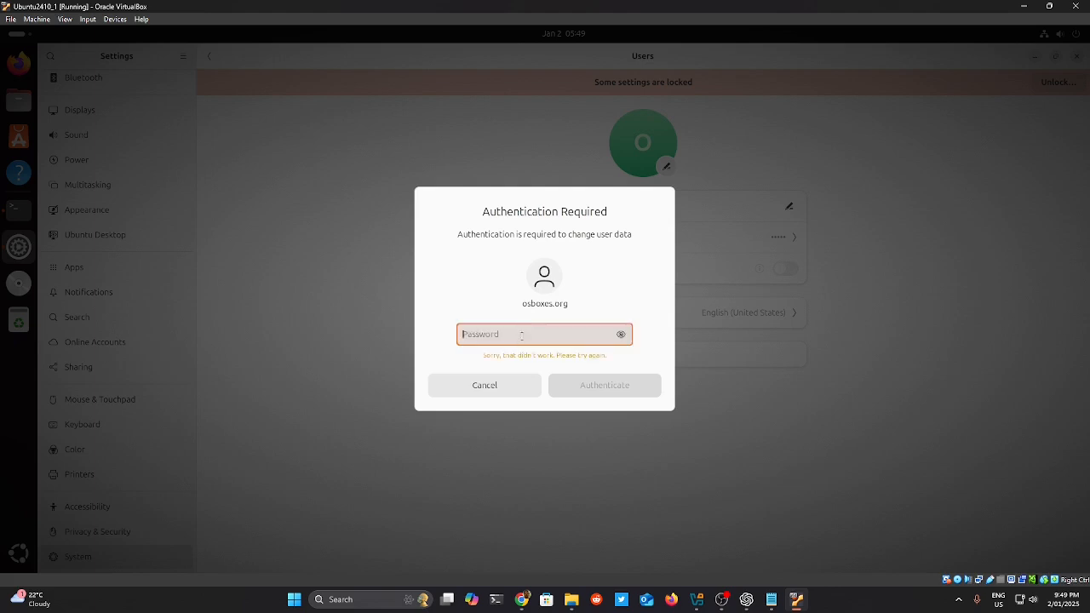
type("osboxe")
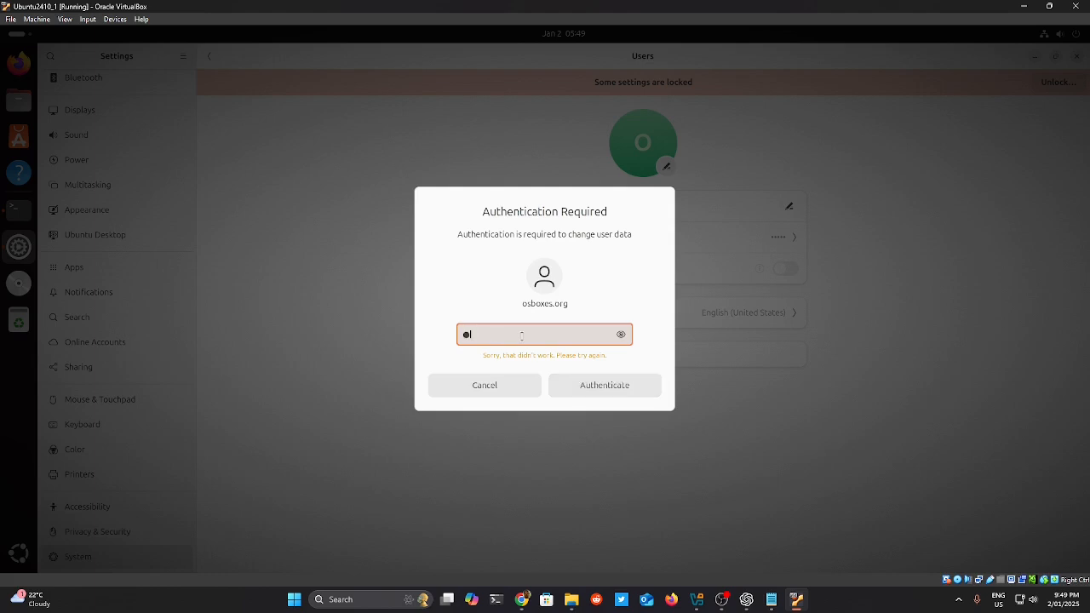
type("s.org")
key("Return")
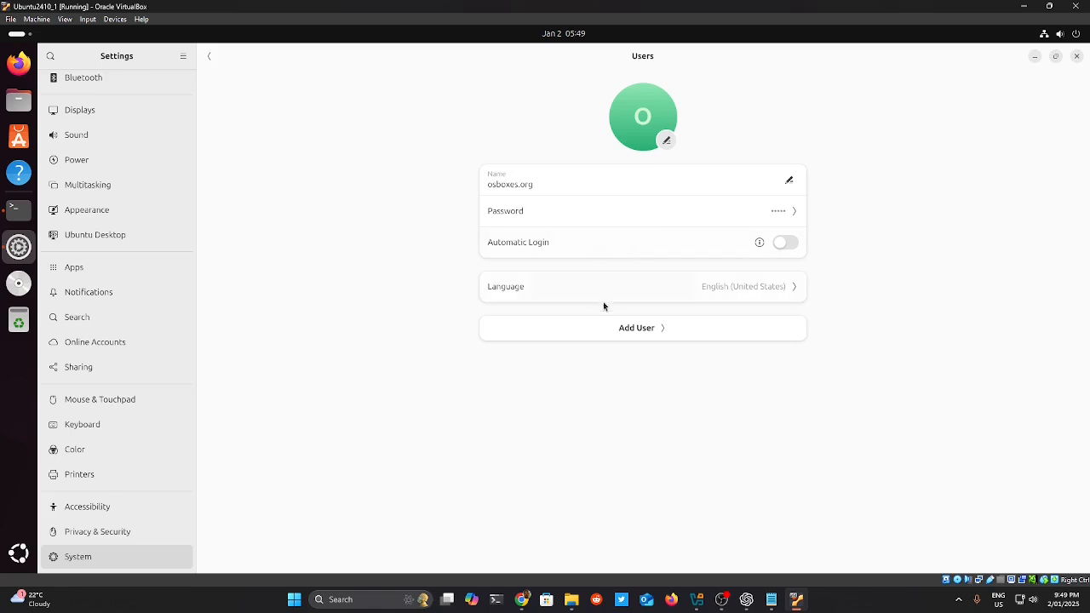
Start a new Administrator account, entering the user's full name and lowercase username.
left_click(648, 330)
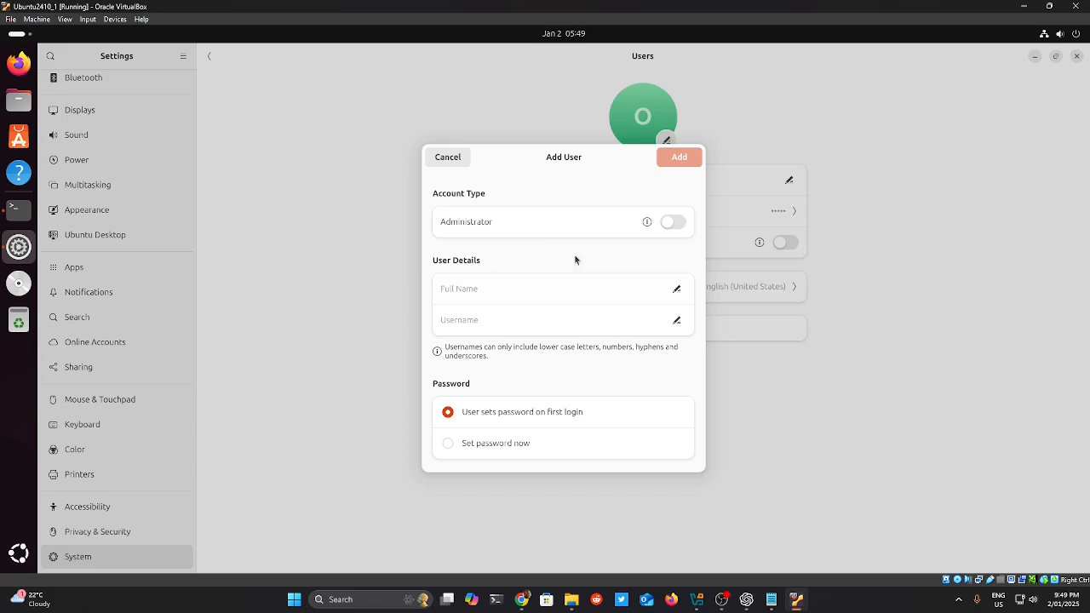
left_click(678, 222)
left_click(487, 288)
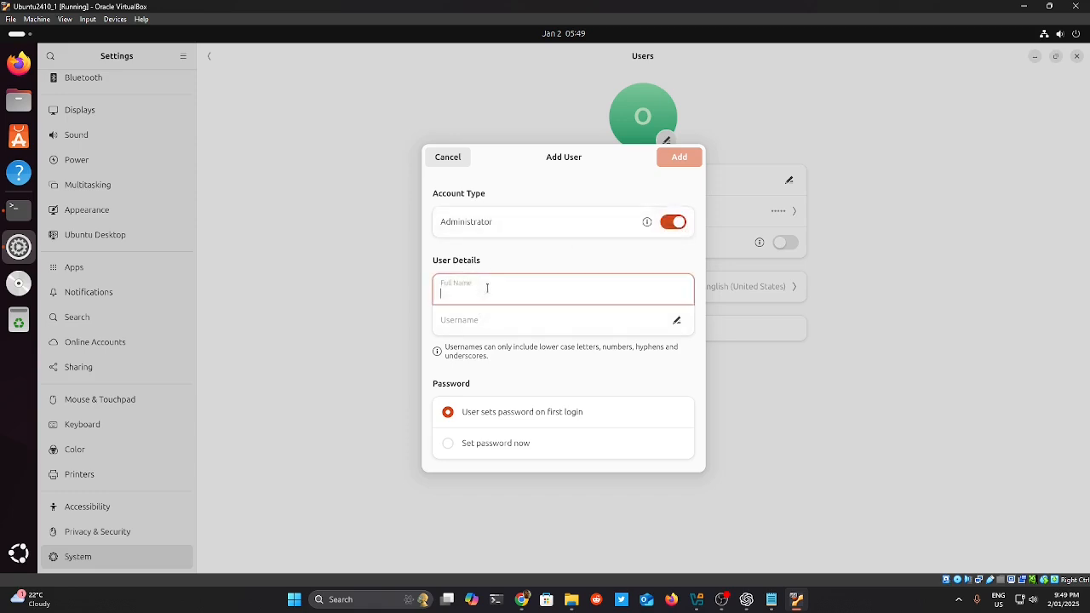
type("Munish")
key("Tab")
type("mu")
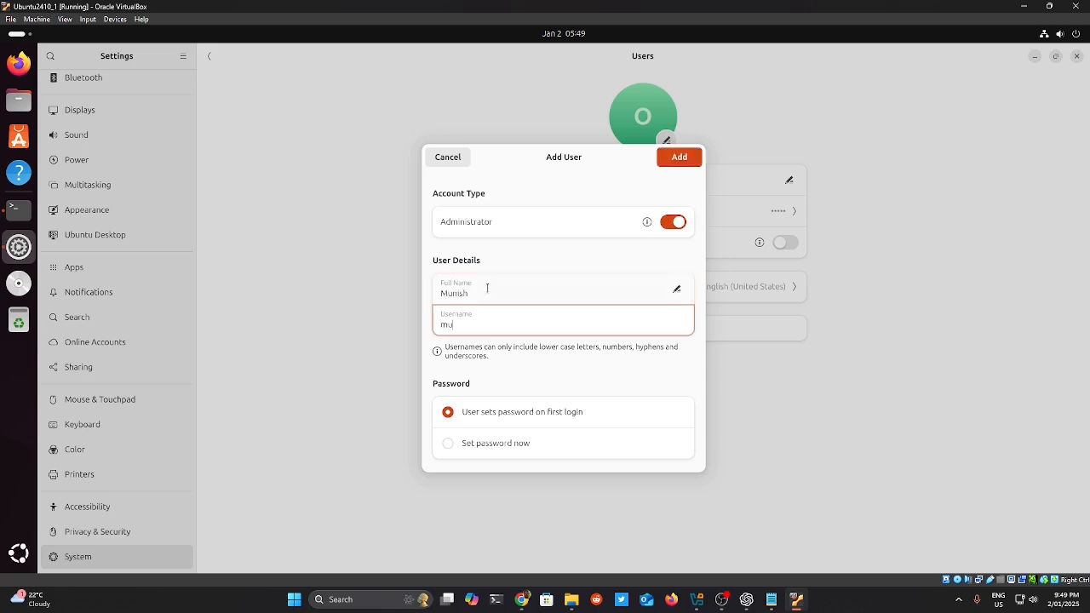
type("nish")
Choose to set the password now and enter a password for the new account.
left_click(490, 445)
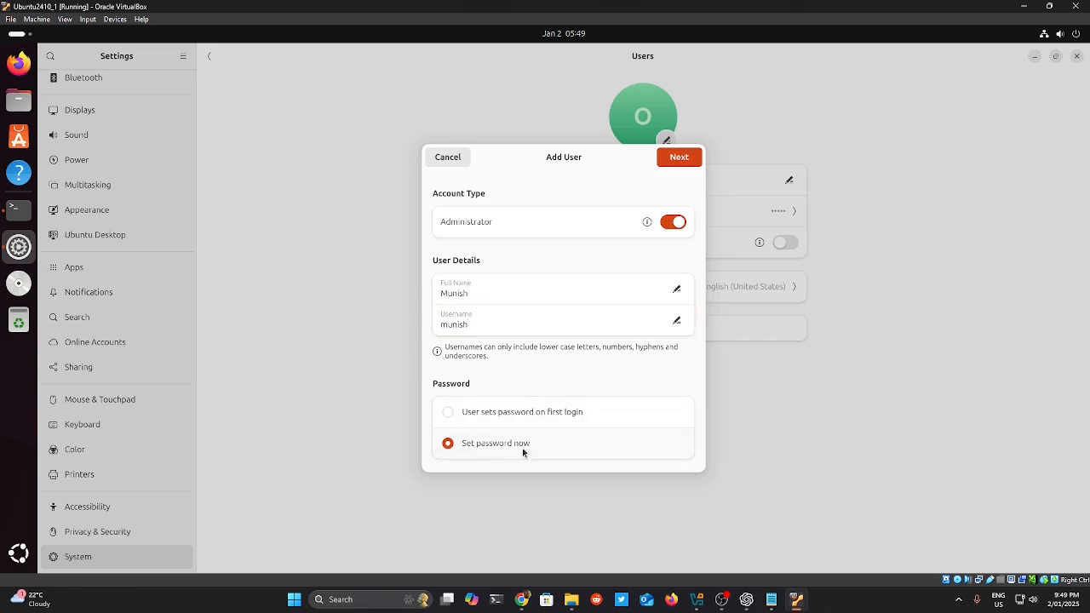
left_click(679, 157)
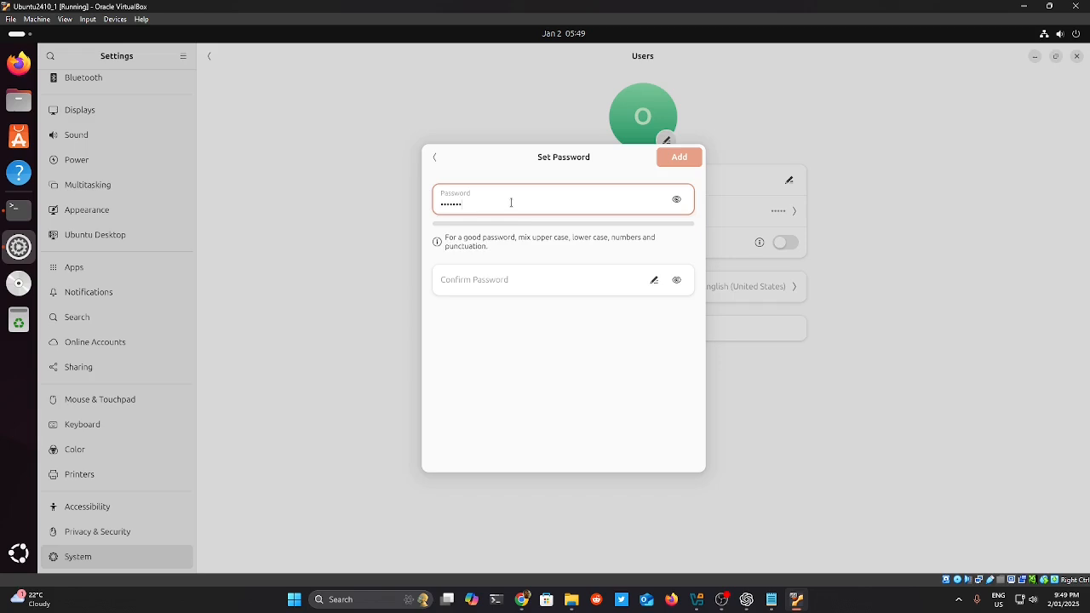
key("Tab")
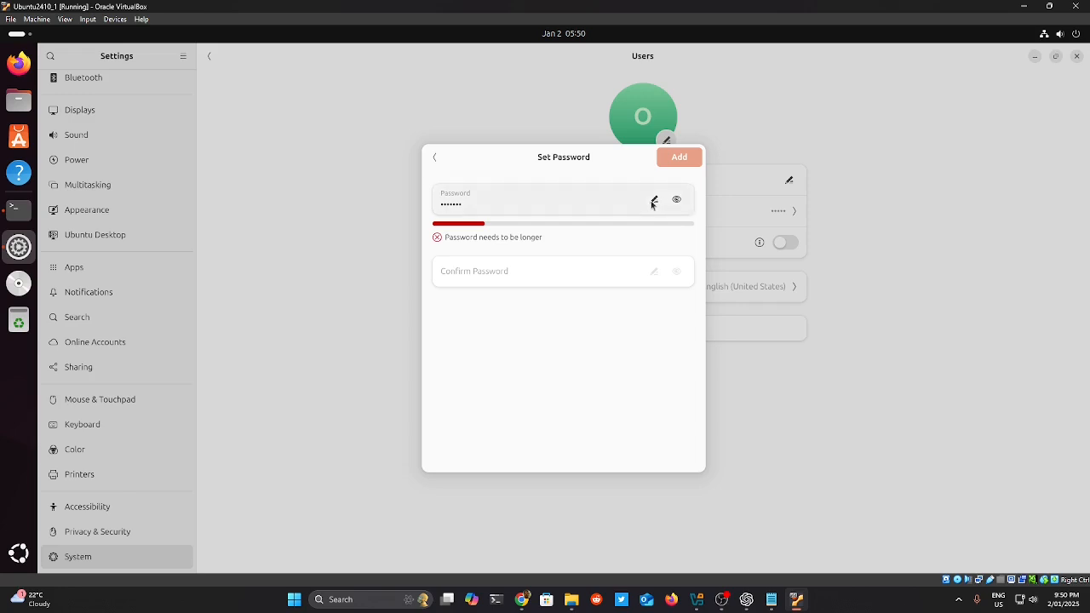
left_click(522, 205)
left_click_drag(521, 206, 390, 182)
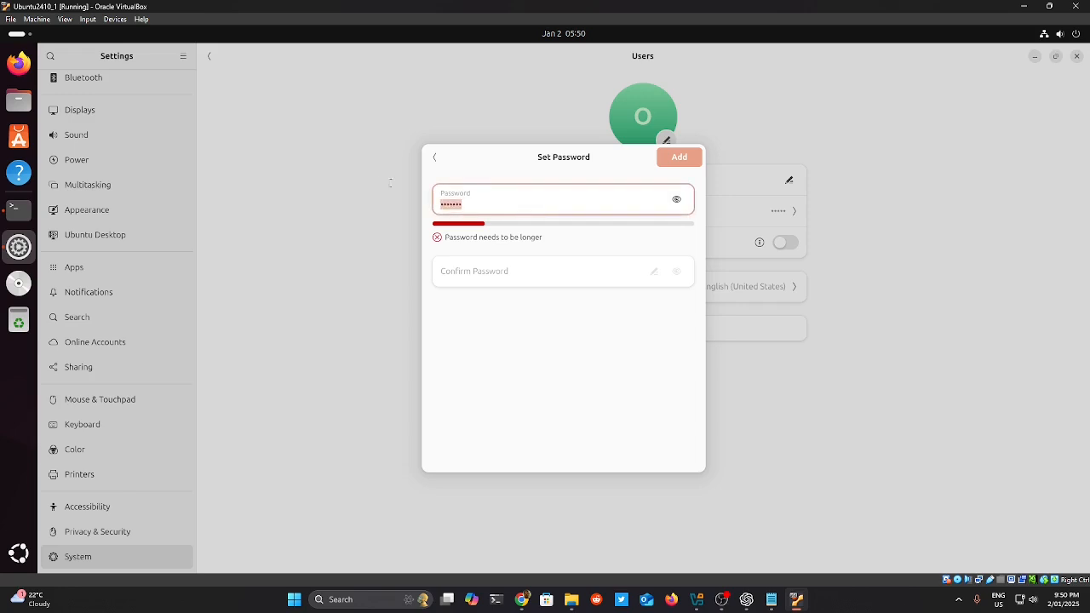
type("••••")
key("BackSpace")
key("BackSpace")
key("BackSpace")
key("BackSpace")
type("••••")
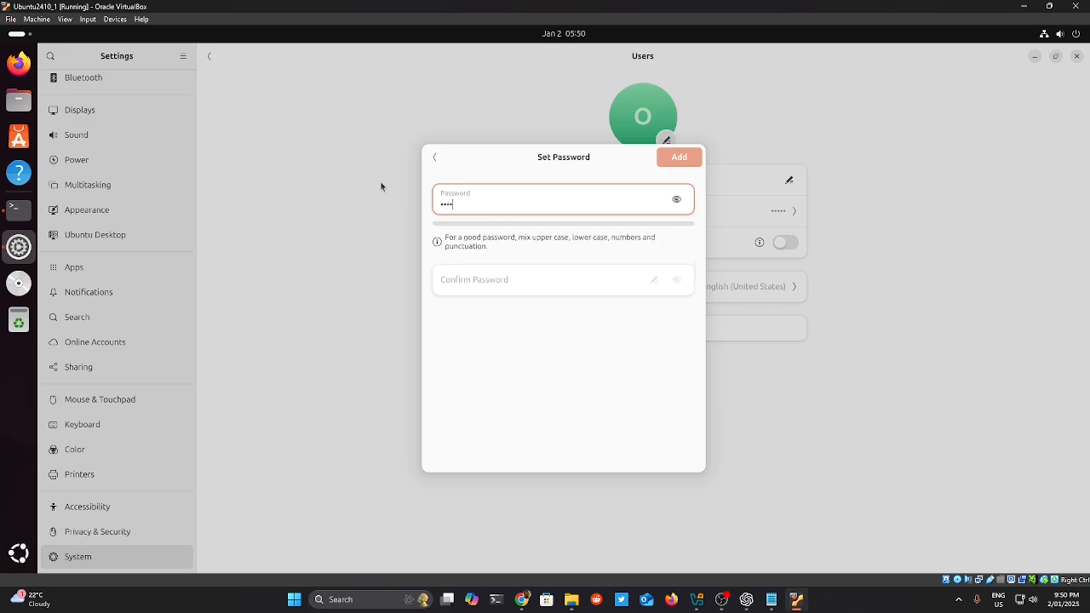
type("•••••••")
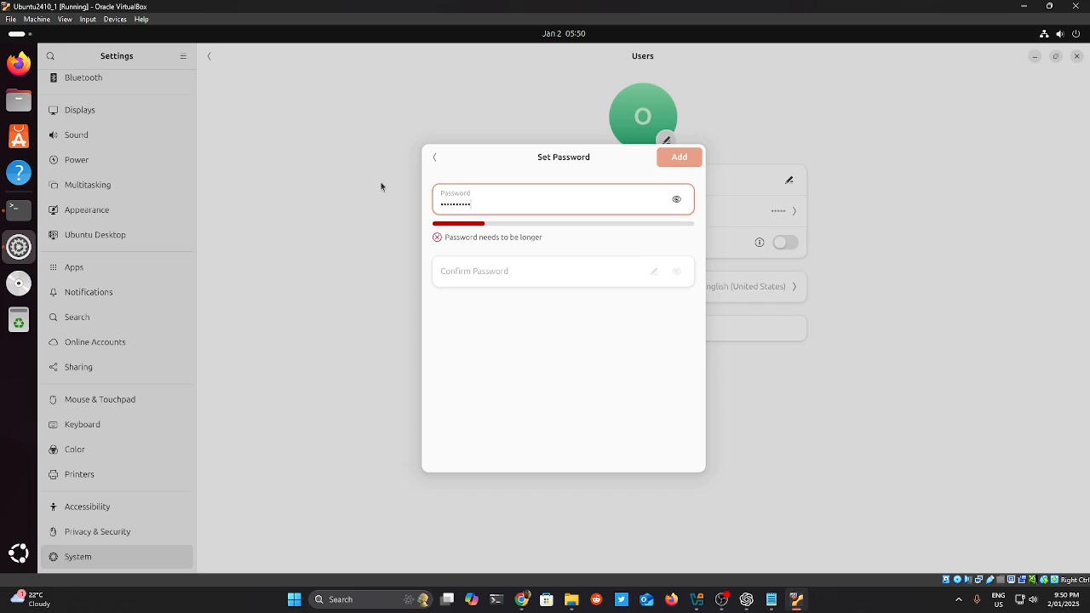
Replace it with a valid password, confirm it, and add the user.
key("Tab")
key("Tab")
key("Tab")
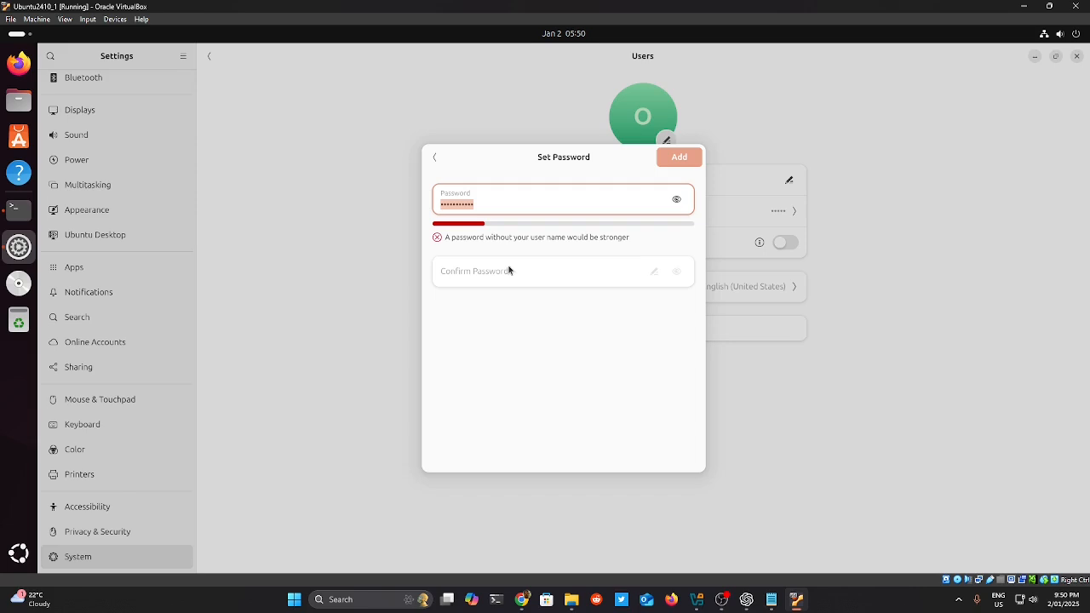
left_click(507, 204)
left_click_drag(539, 206, 416, 185)
type("••••••••••")
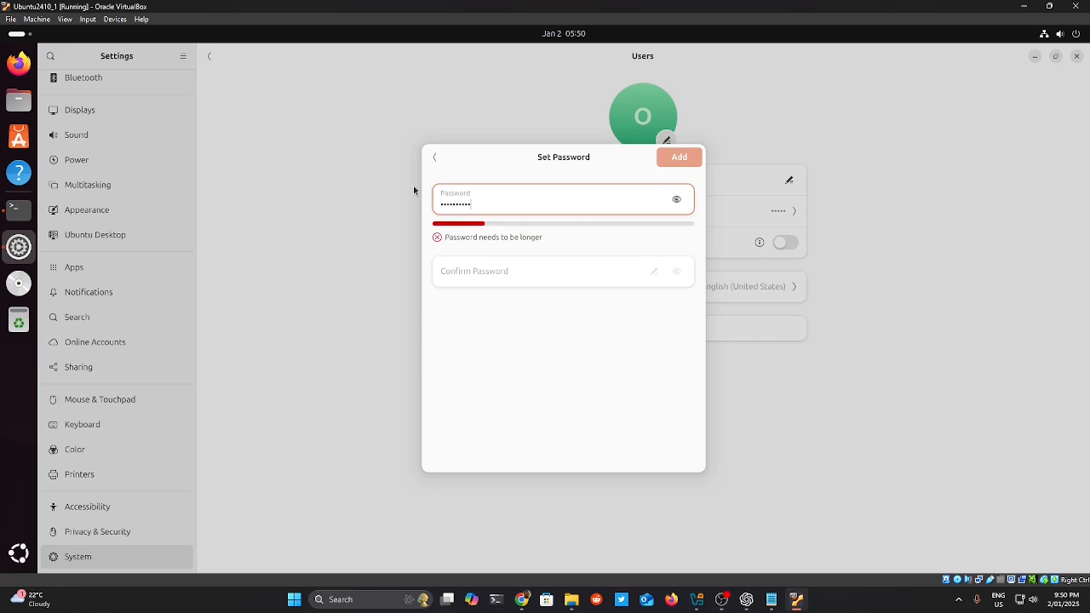
key("Tab")
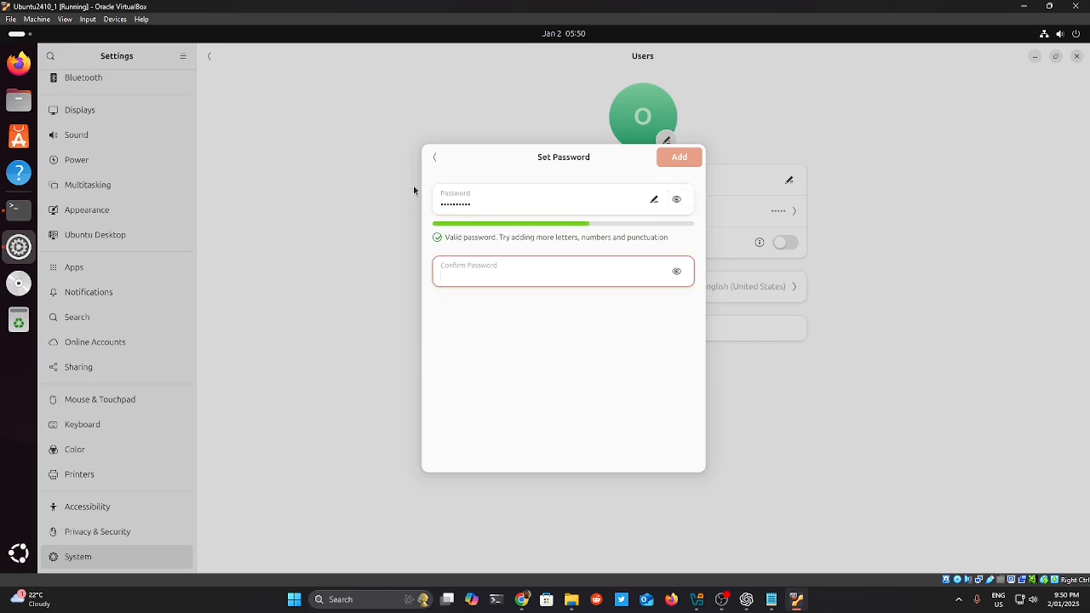
type("••••••••••")
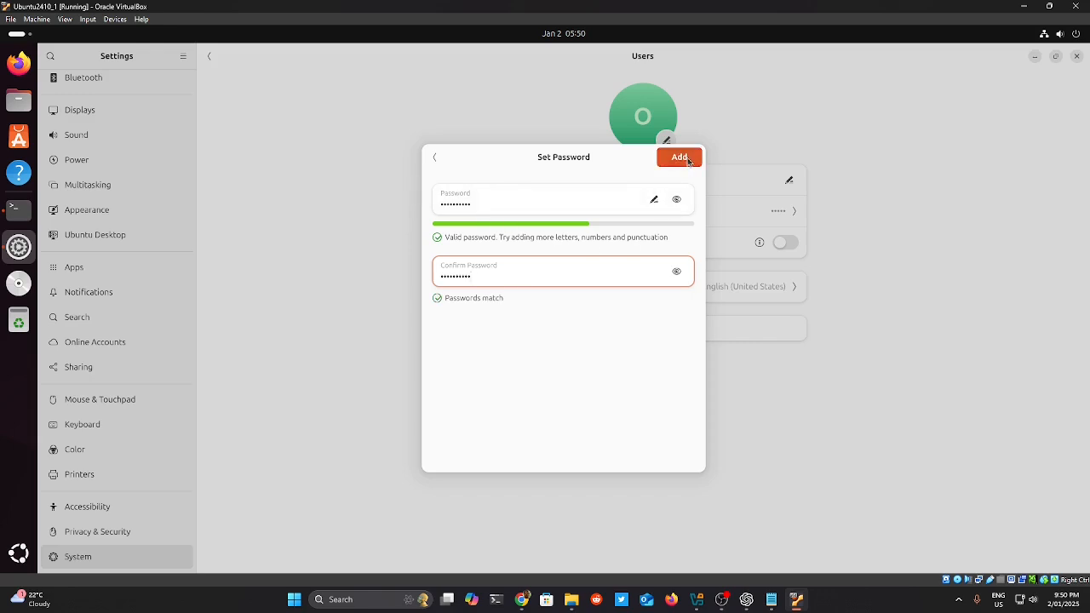
left_click(688, 161)
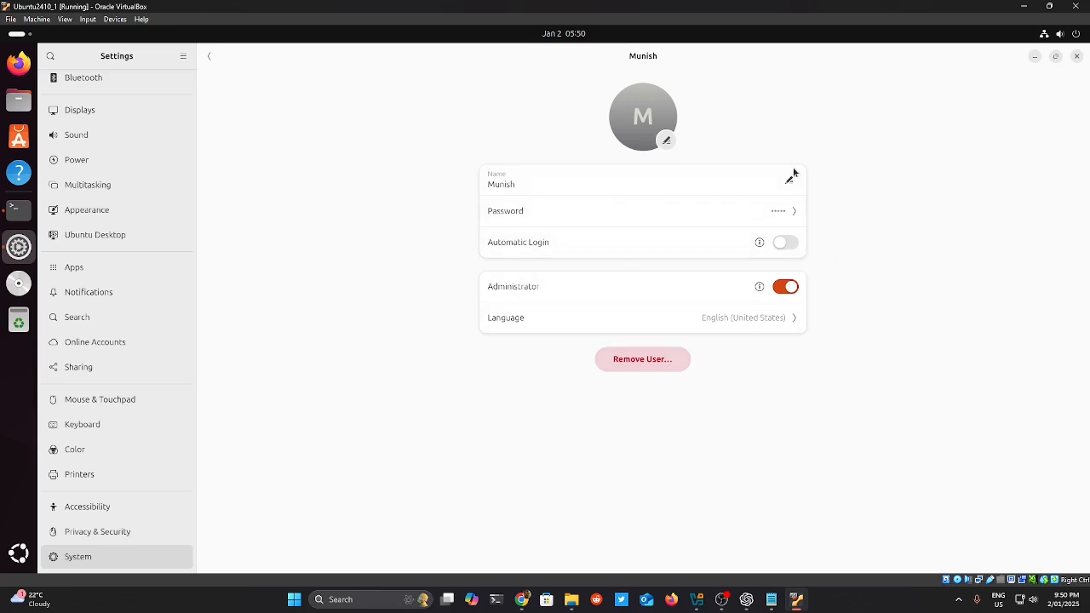
Close Settings and restart the Ubuntu guest via the system menu's Power Off > Restart.
left_click(1079, 57)
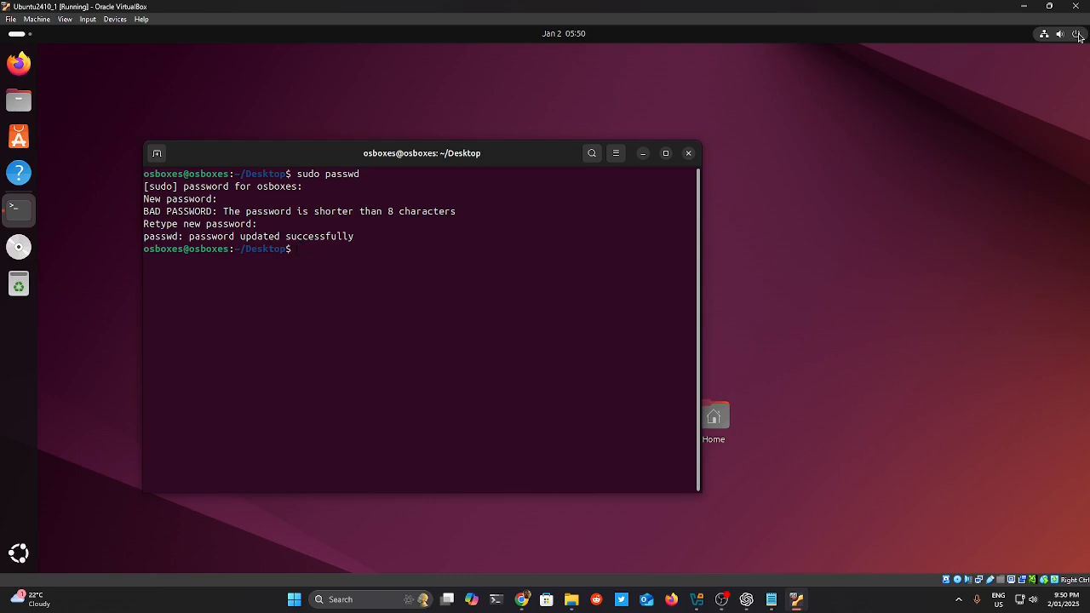
left_click(1079, 37)
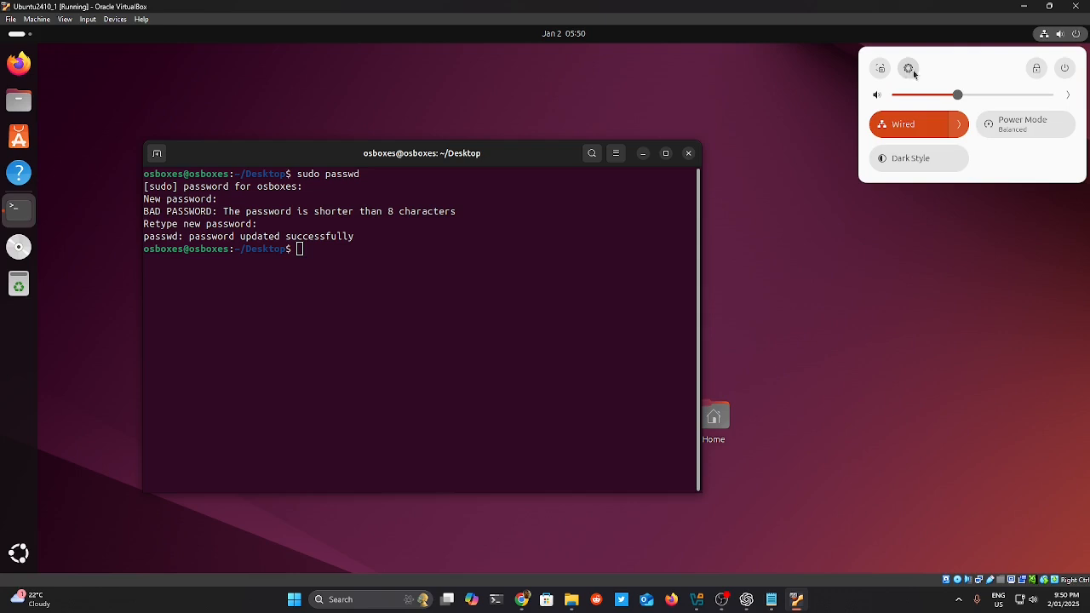
left_click(1063, 69)
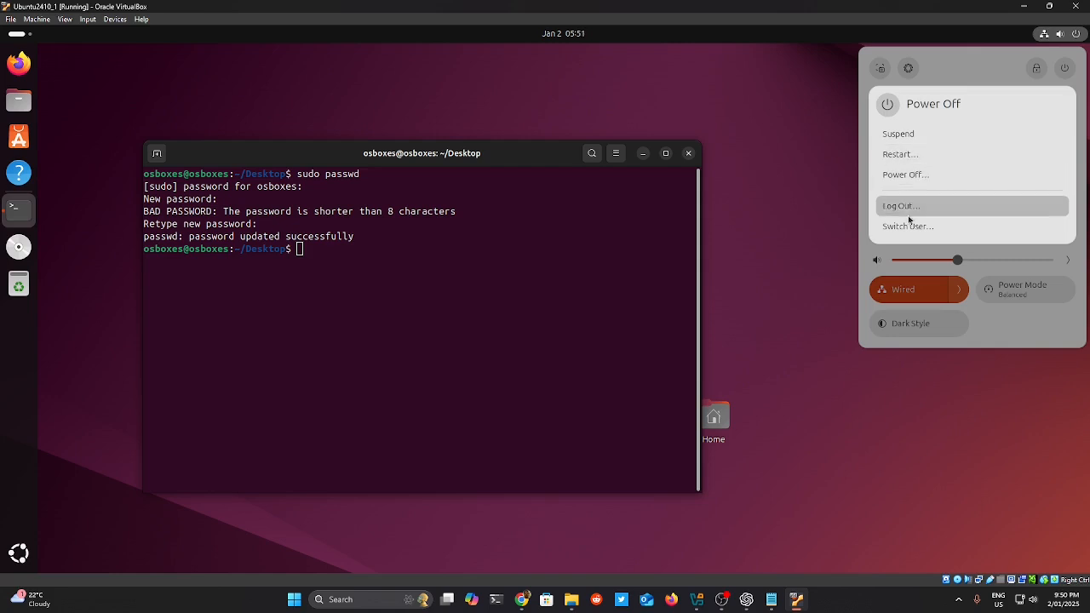
left_click(910, 155)
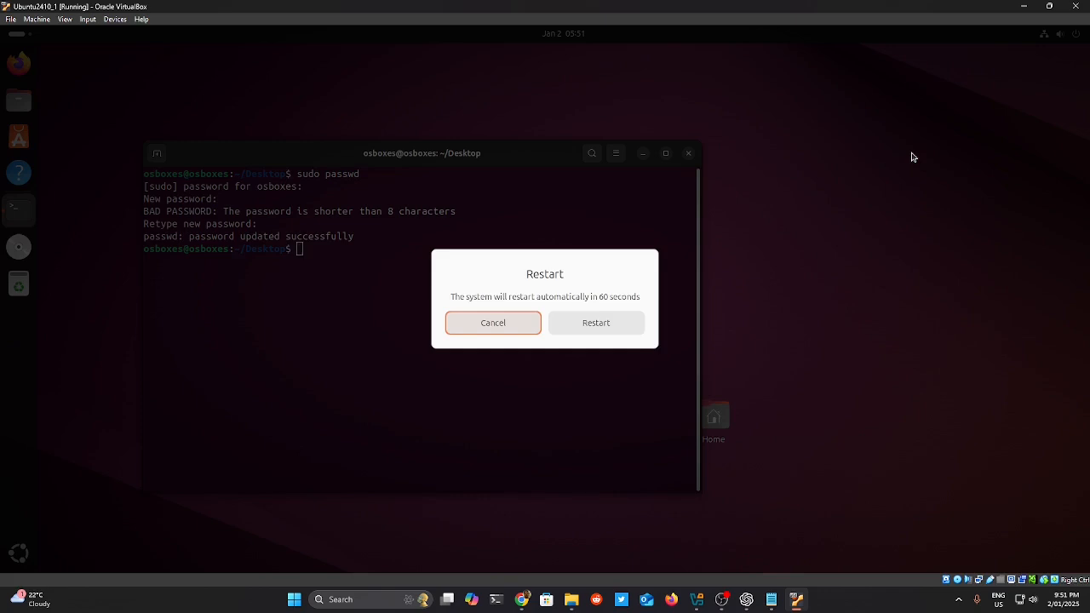
left_click(605, 322)
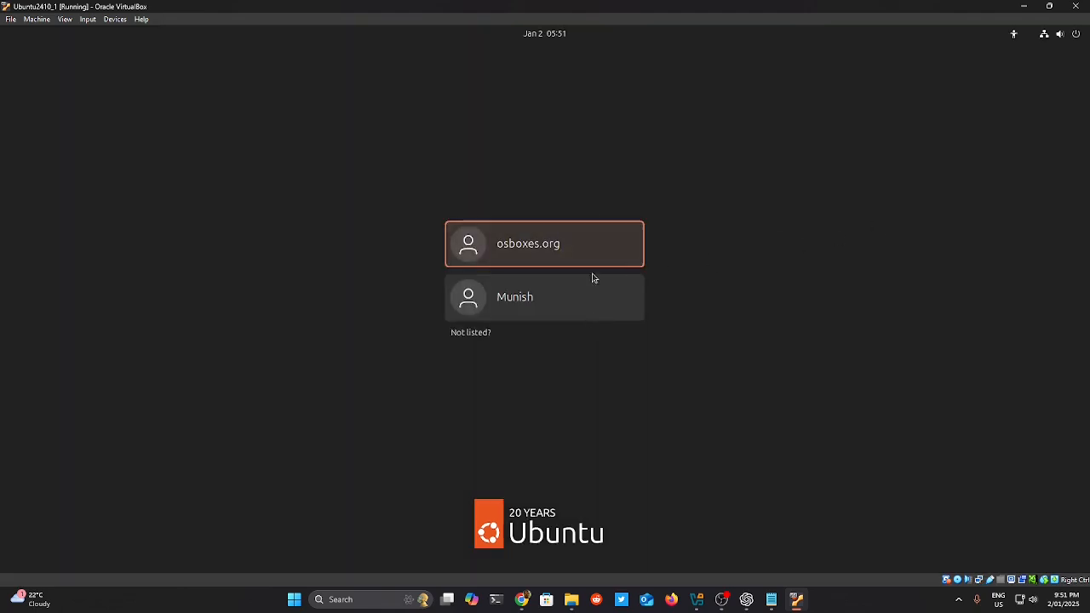
Attempt signing in as osboxes.org with its password.
left_click(554, 248)
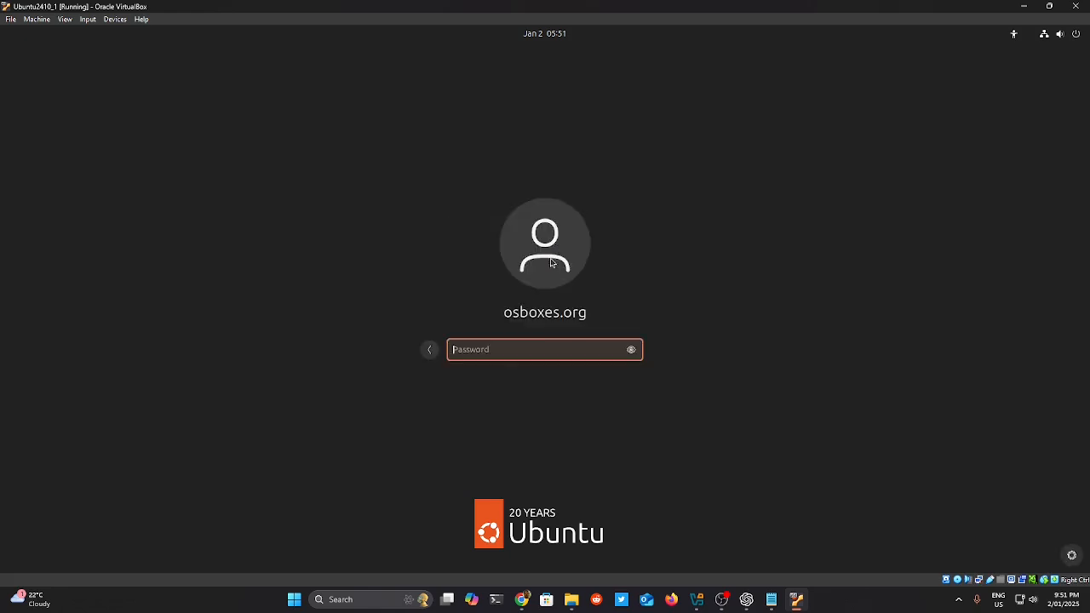
type("osboxes")
key("Return")
Return to the user list, select the new account, and log in with its password.
left_click(429, 349)
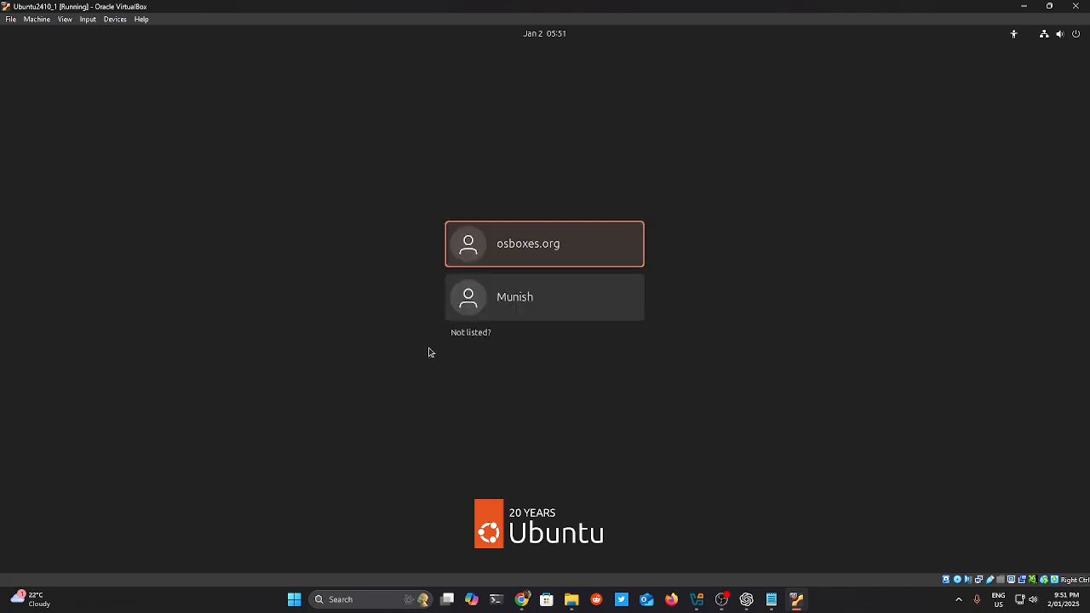
left_click(517, 304)
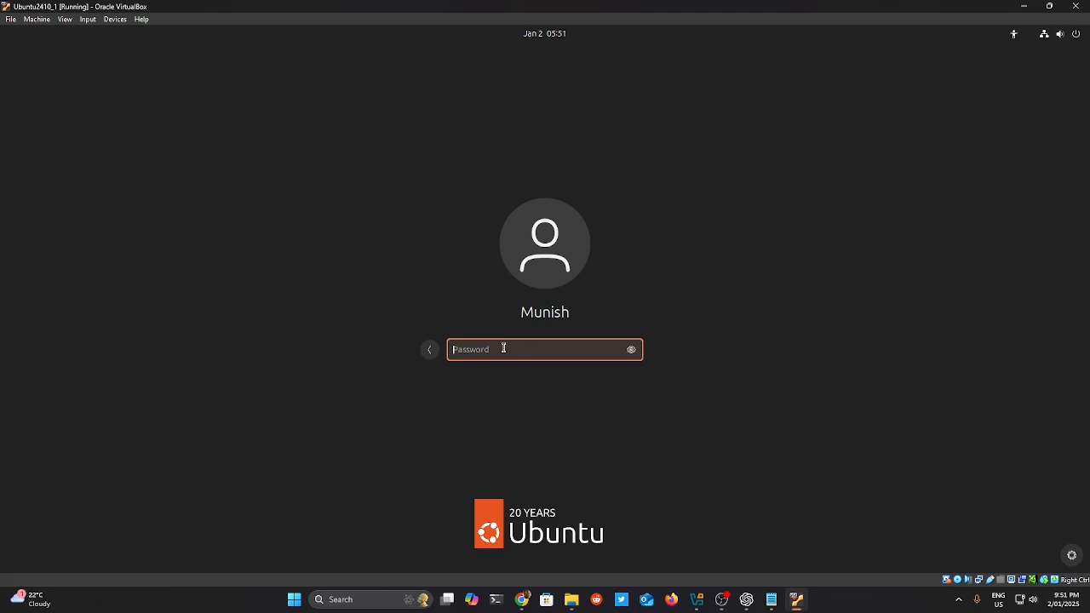
type("••••••••••")
key("Return")
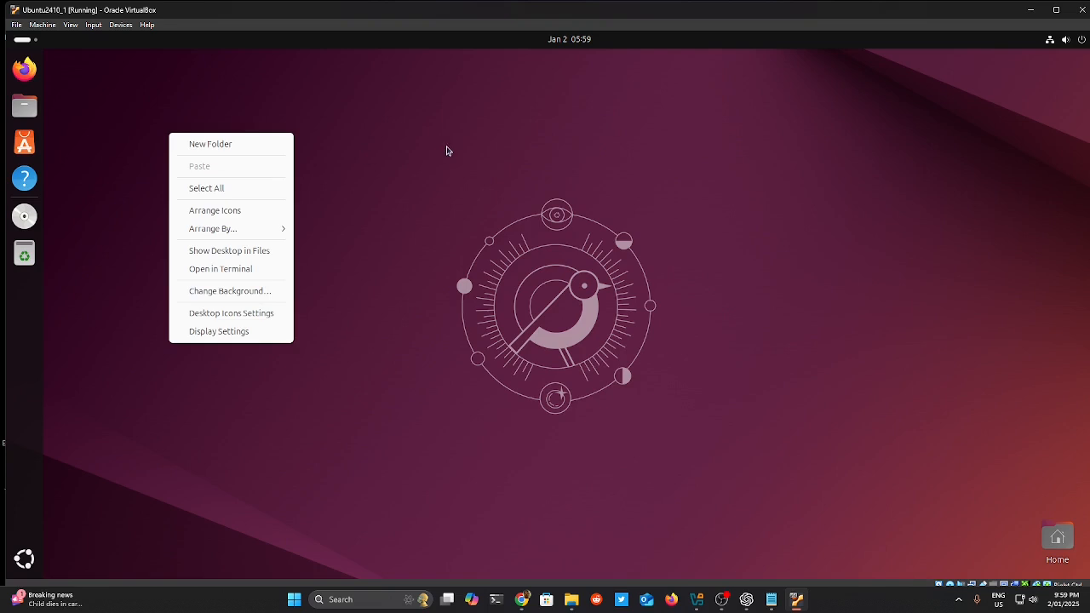
Open a desktop terminal to verify the new user's prompt, reposition and enlarge it, then close it.
left_click(445, 148)
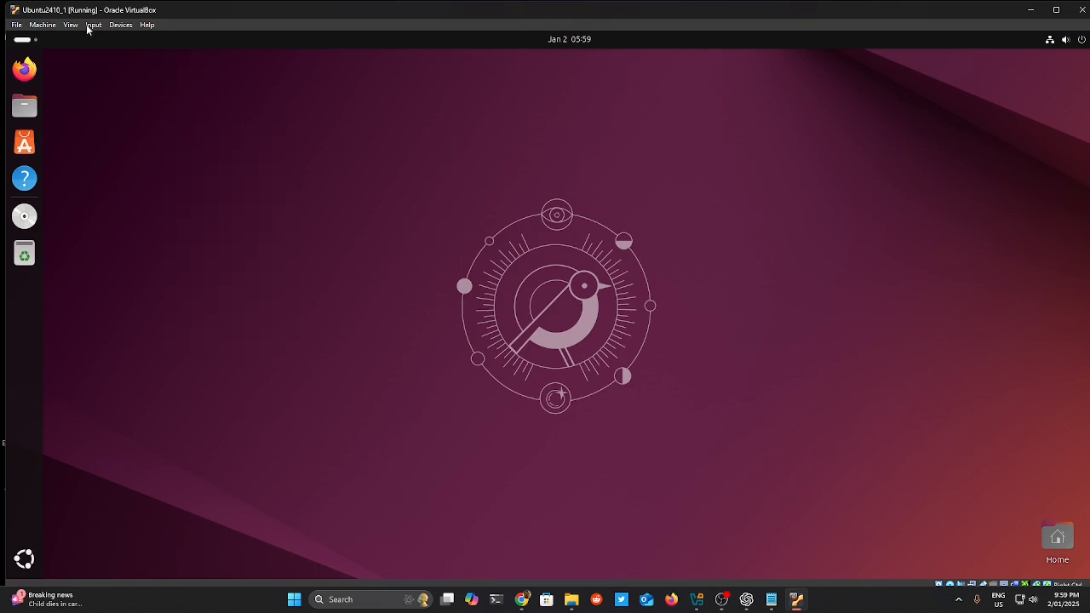
right_click(175, 157)
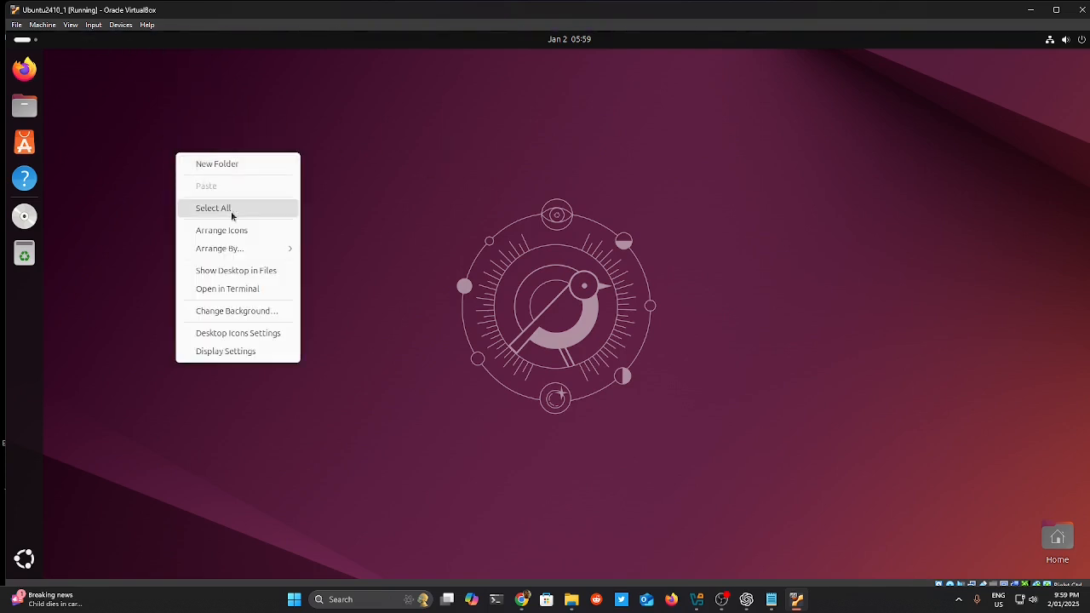
left_click(238, 298)
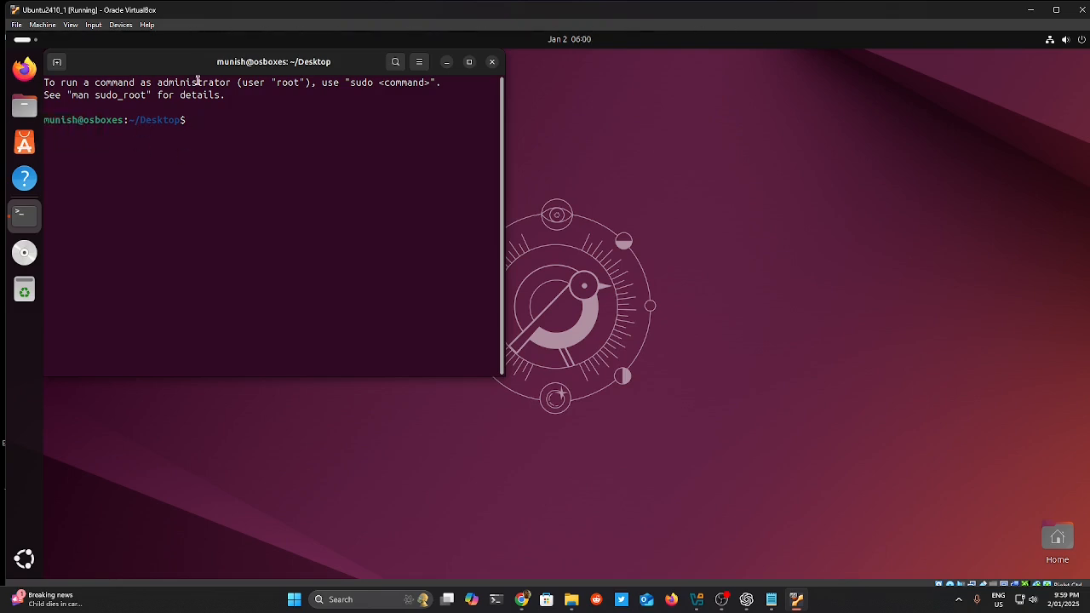
left_click_drag(194, 65, 545, 195)
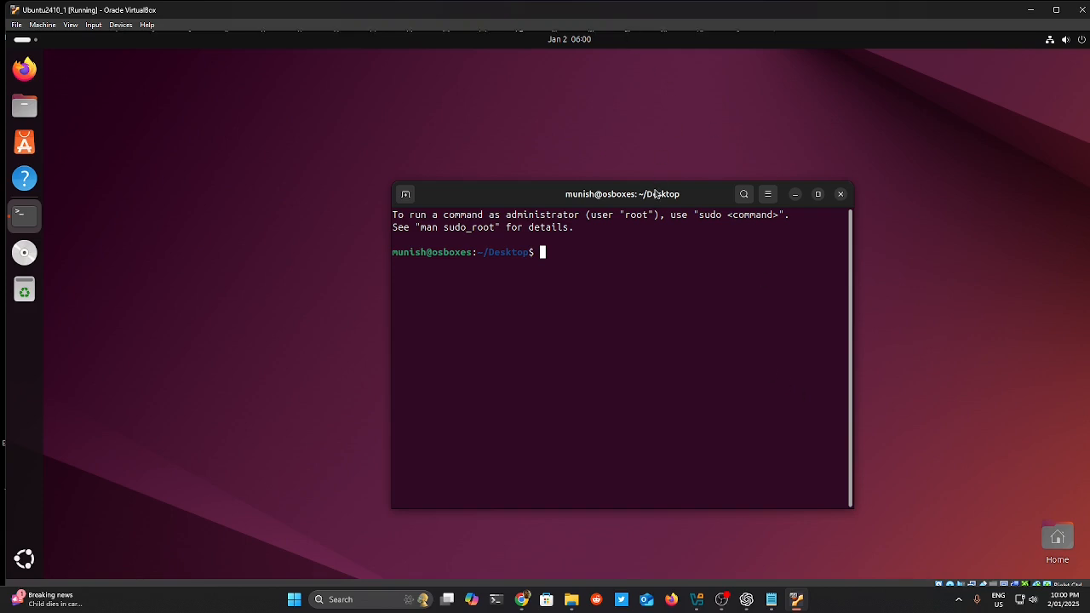
left_click_drag(656, 196, 566, 128)
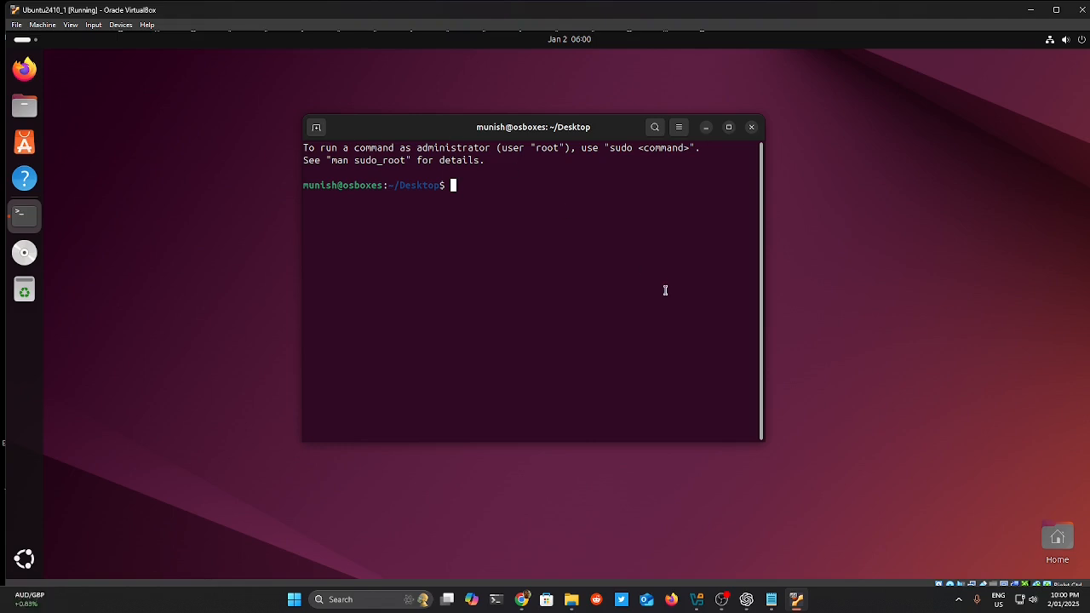
left_click_drag(760, 442, 825, 467)
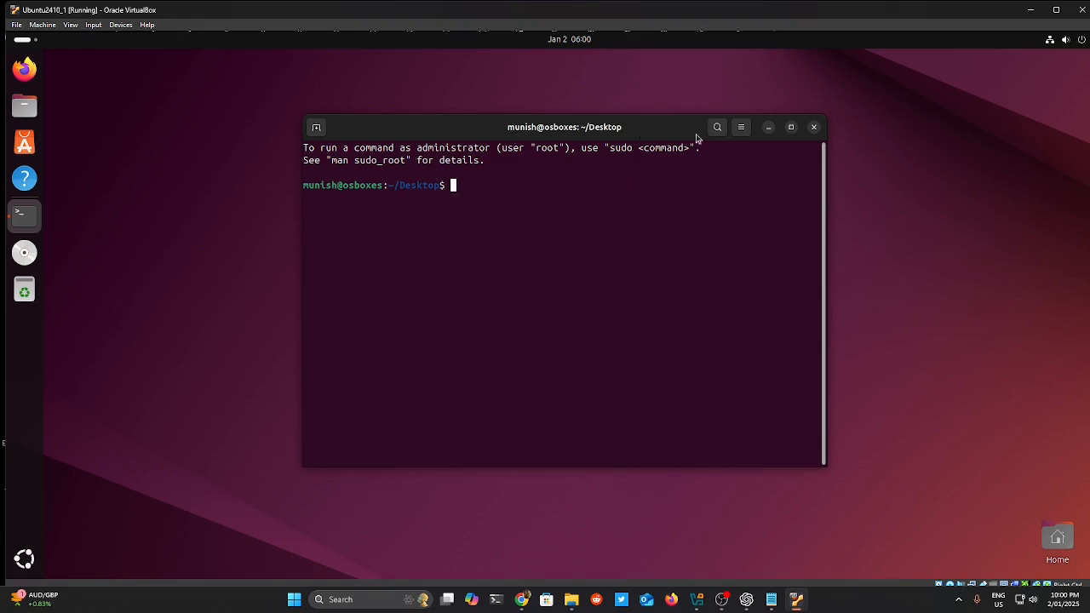
left_click(814, 128)
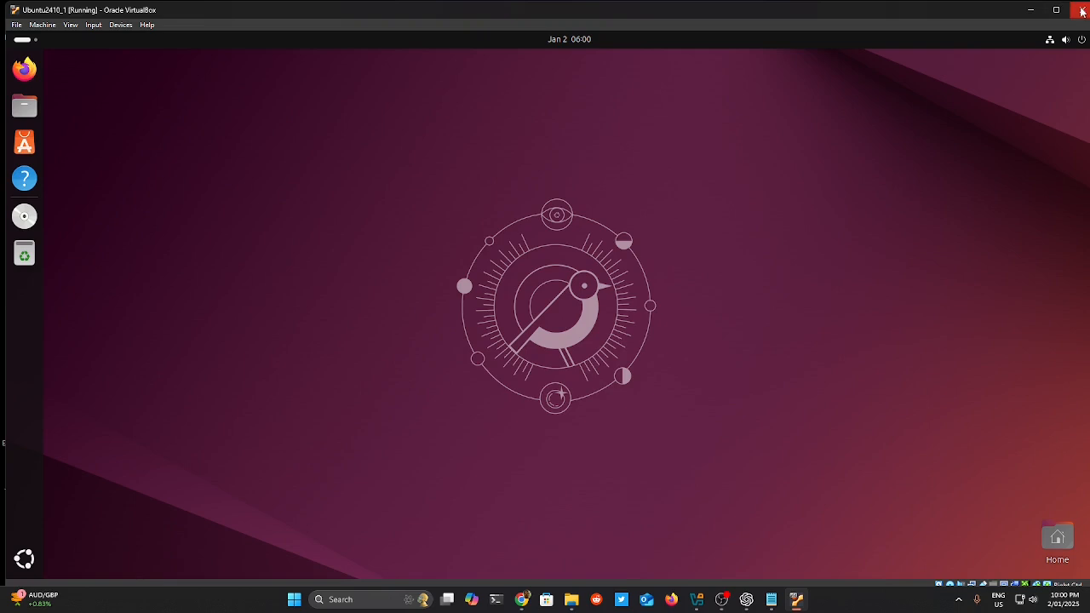